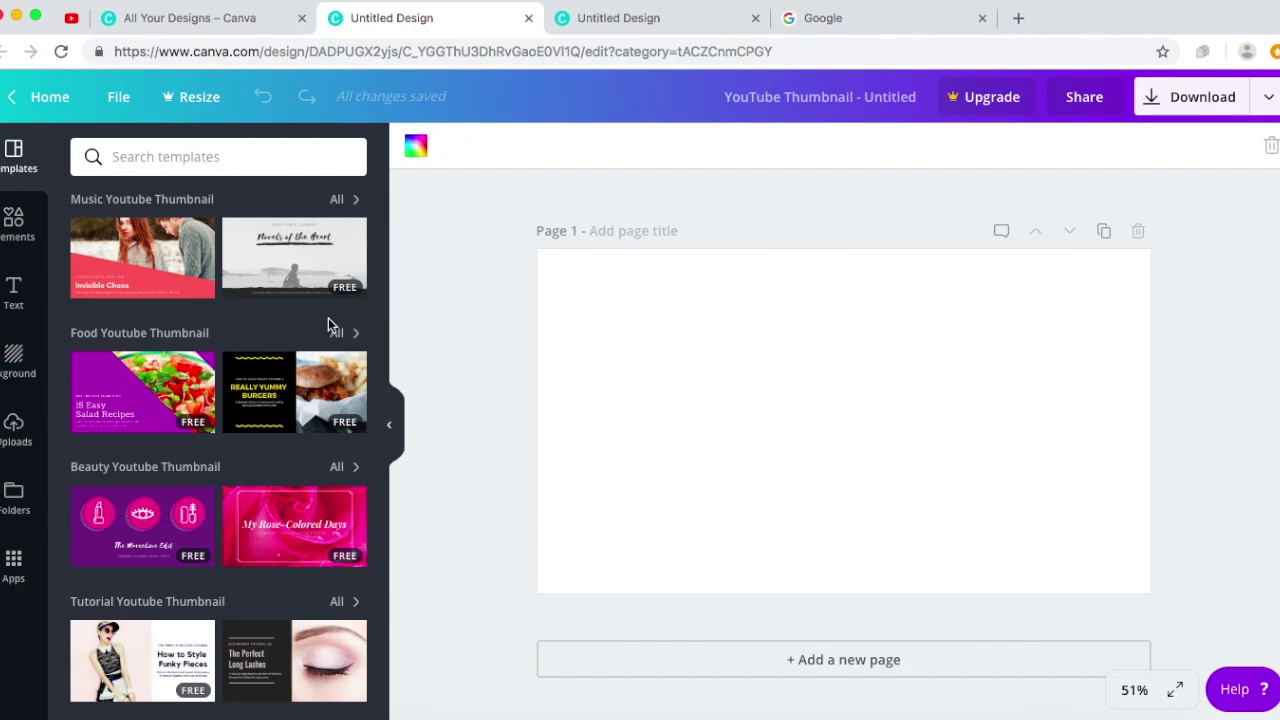
left_click(28, 215)
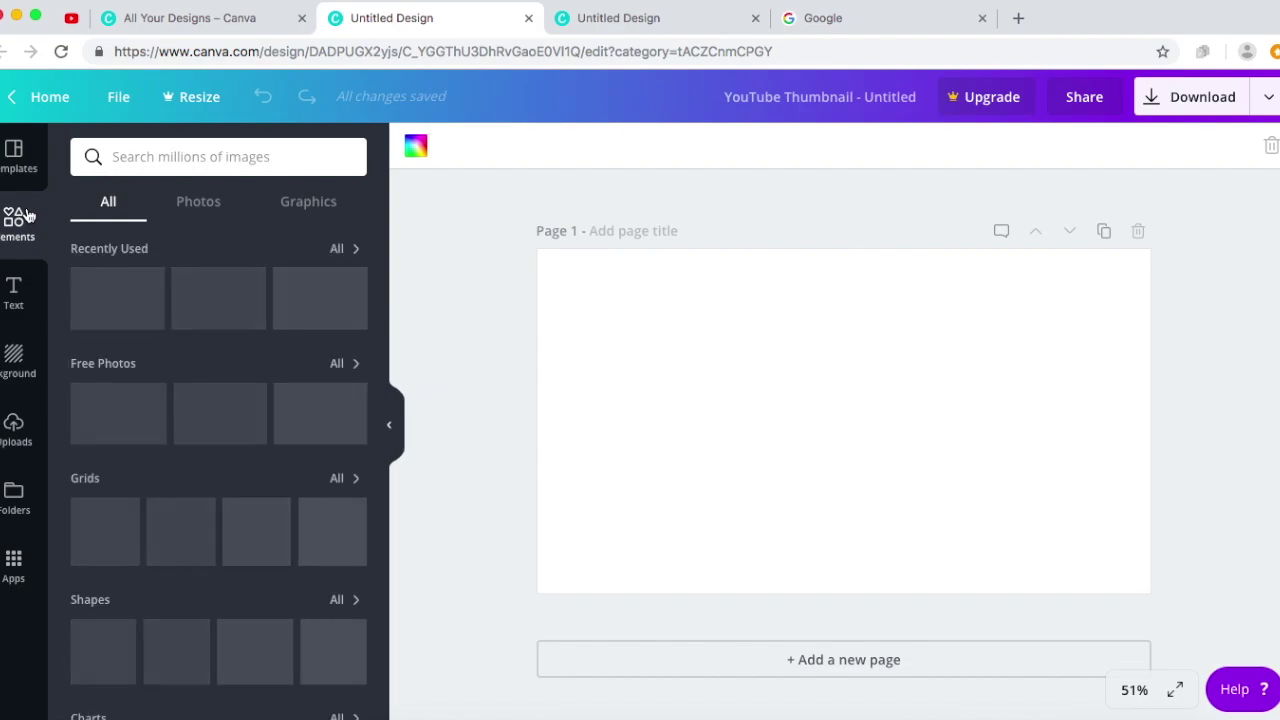
scroll(197, 376, "down", 1)
scroll(197, 376, "down", 5)
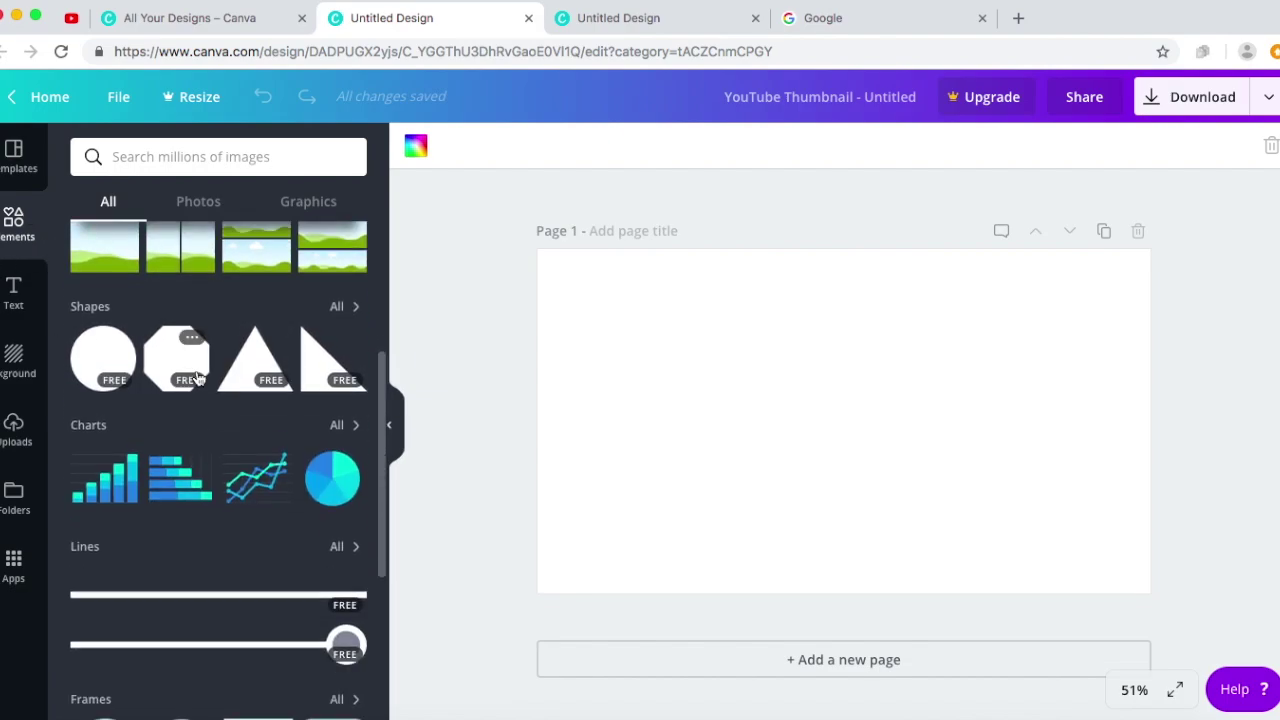
left_click(10, 318)
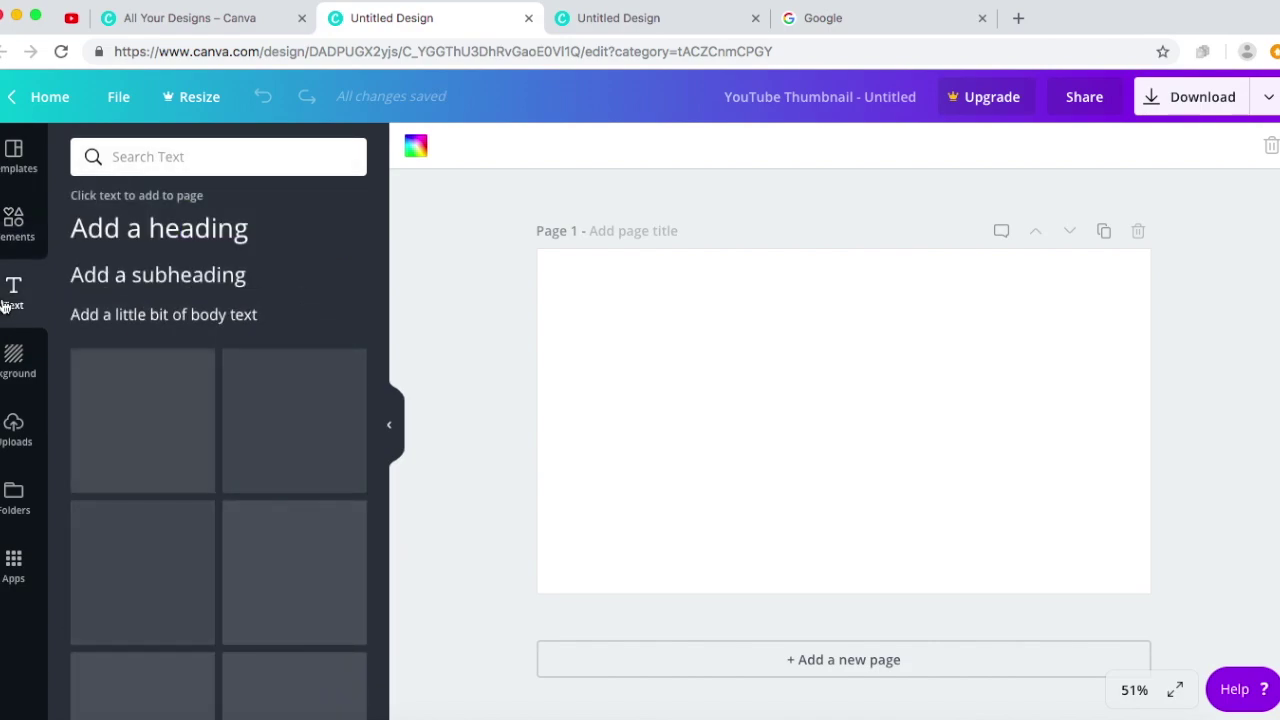
scroll(250, 500, "down", 10)
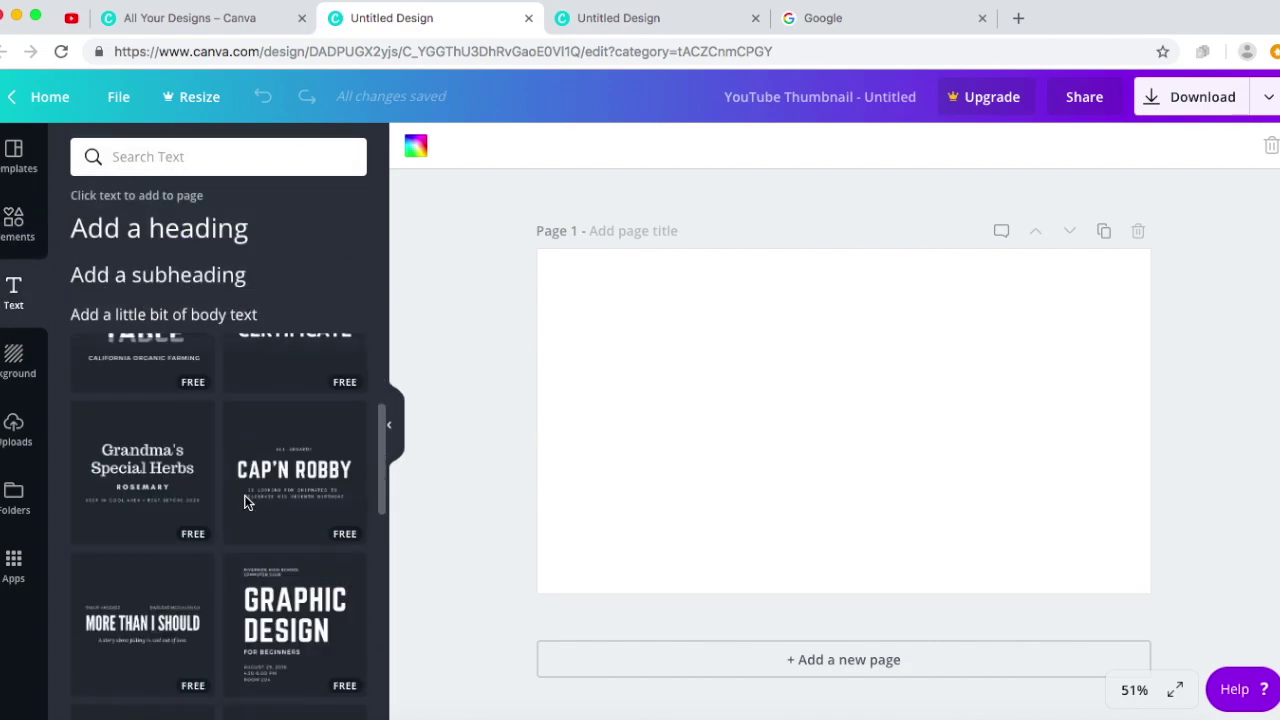
left_click(15, 356)
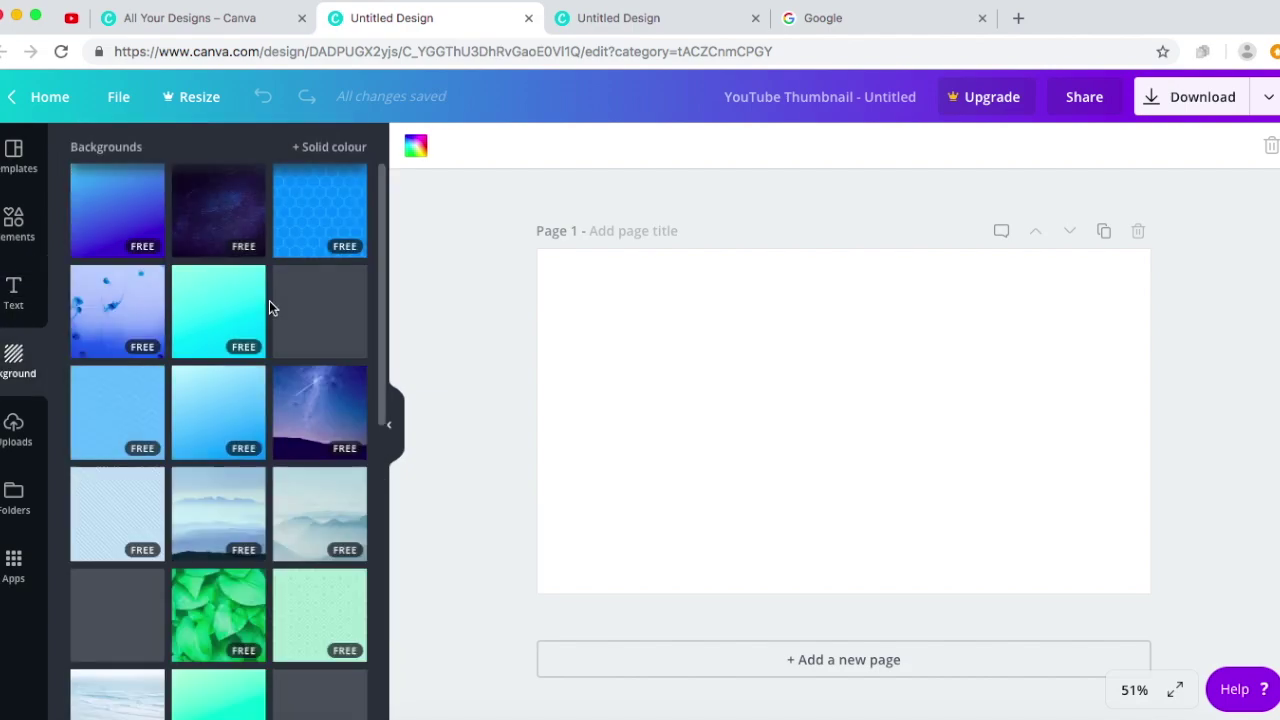
scroll(269, 302, "down", 1)
scroll(269, 300, "down", 15)
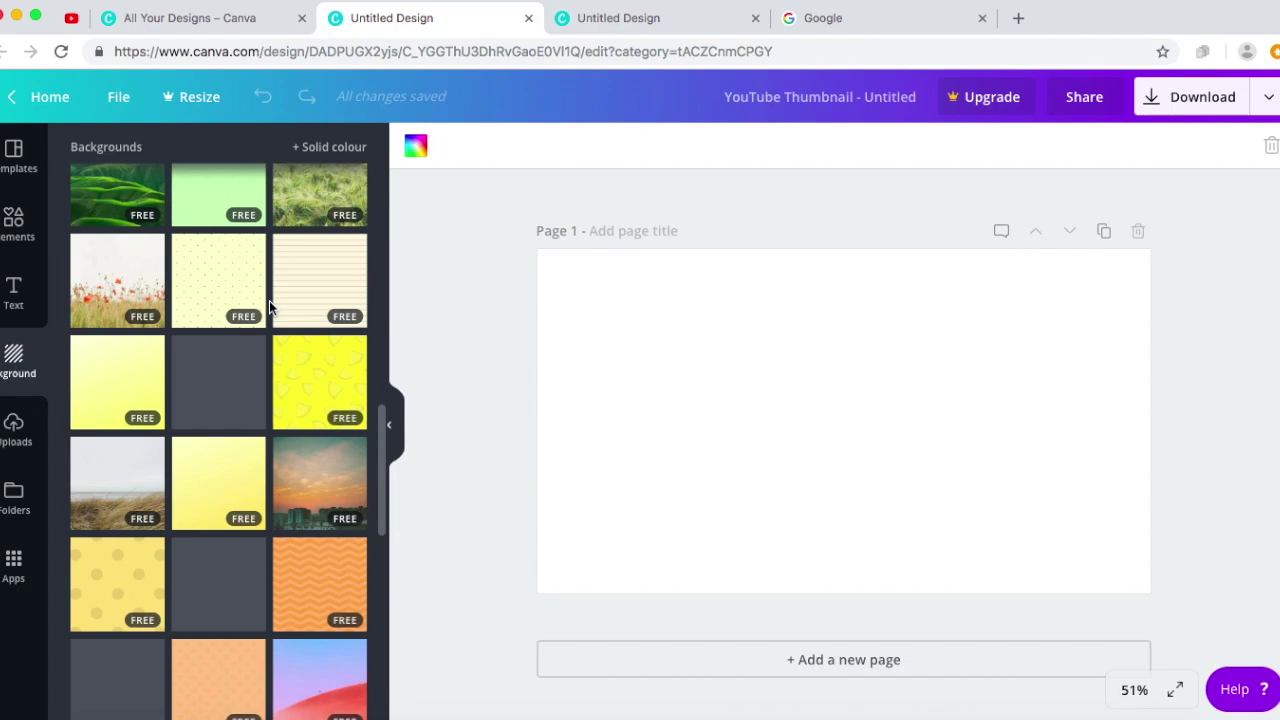
scroll(269, 300, "down", 10)
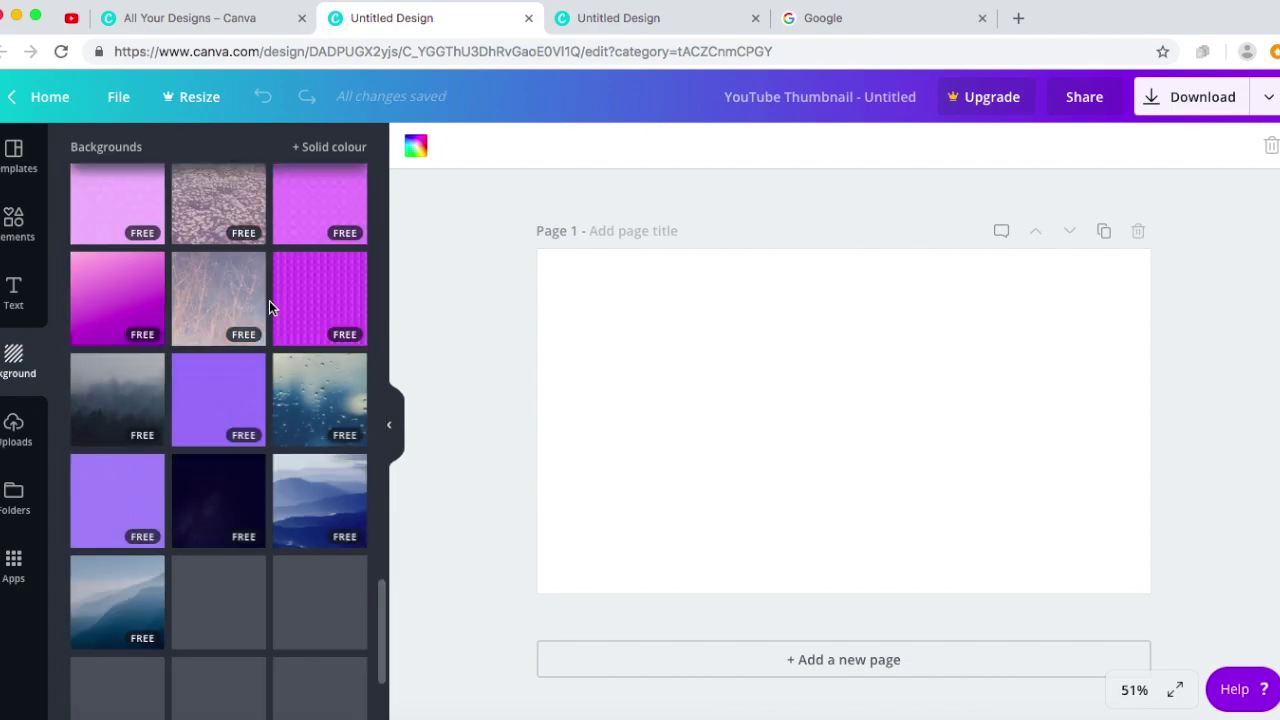
scroll(269, 300, "down", 3)
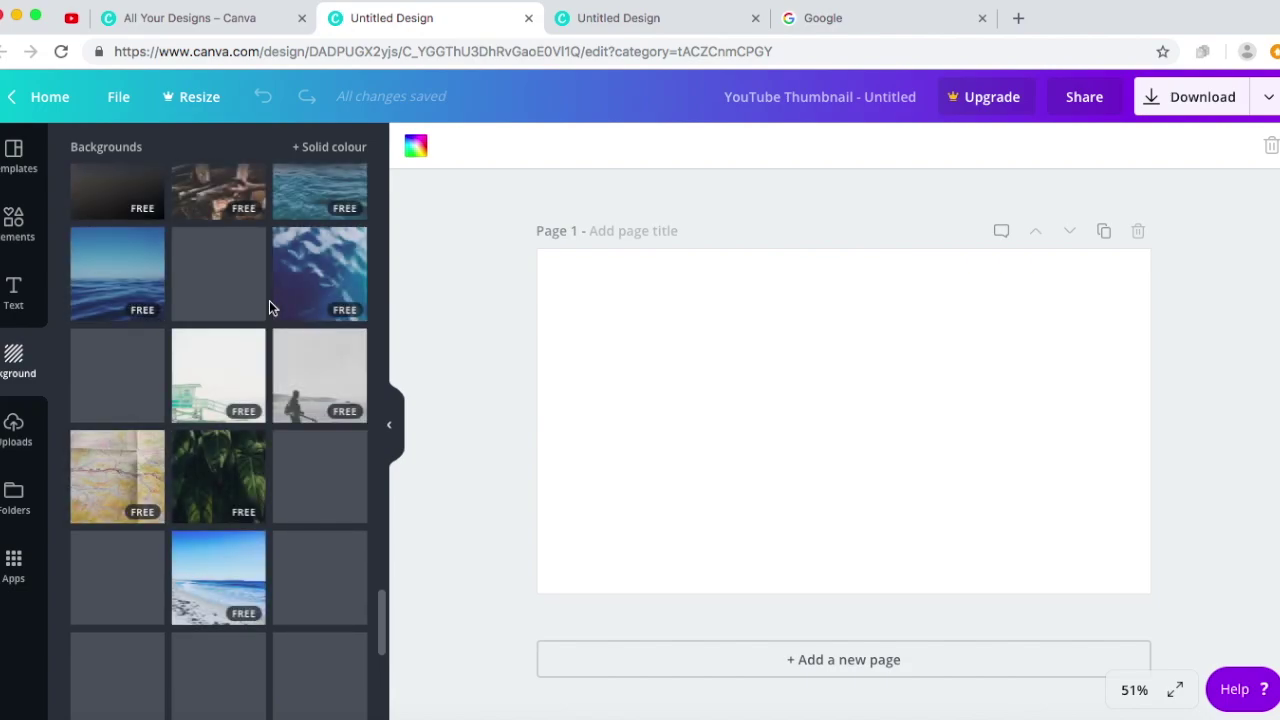
scroll(269, 307, "down", 2)
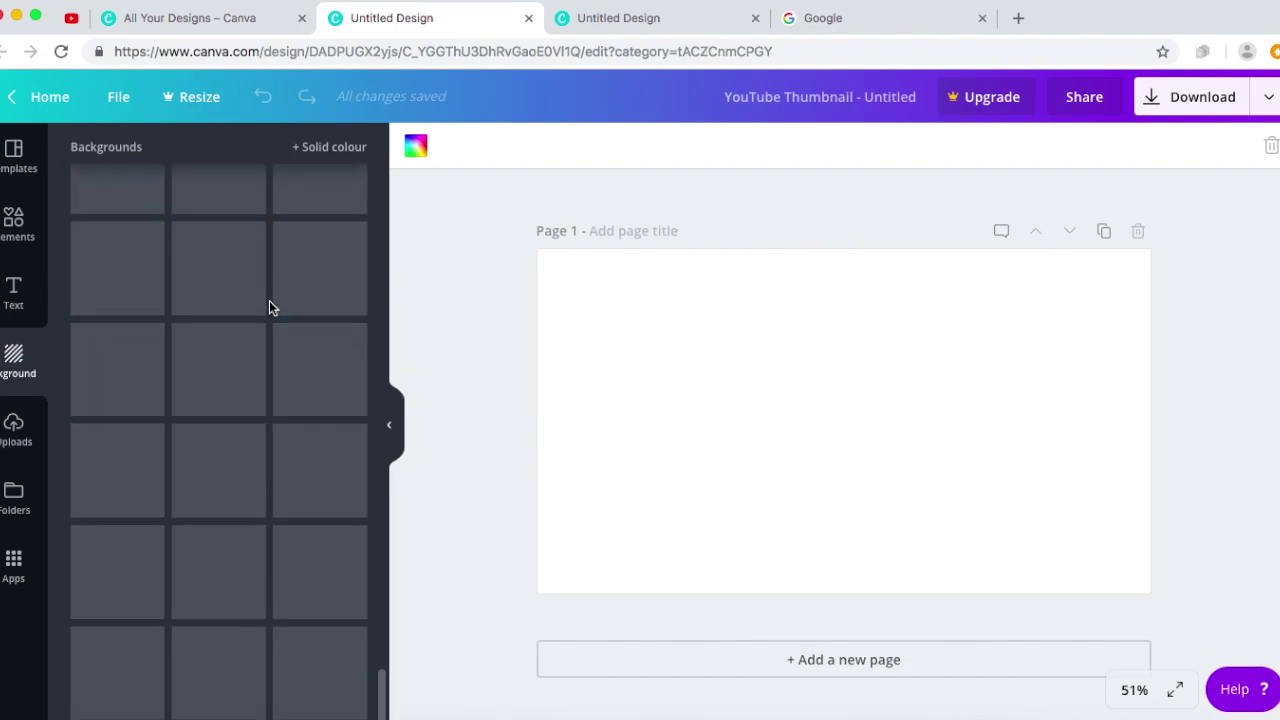
left_click(16, 445)
scroll(318, 497, "down", 3)
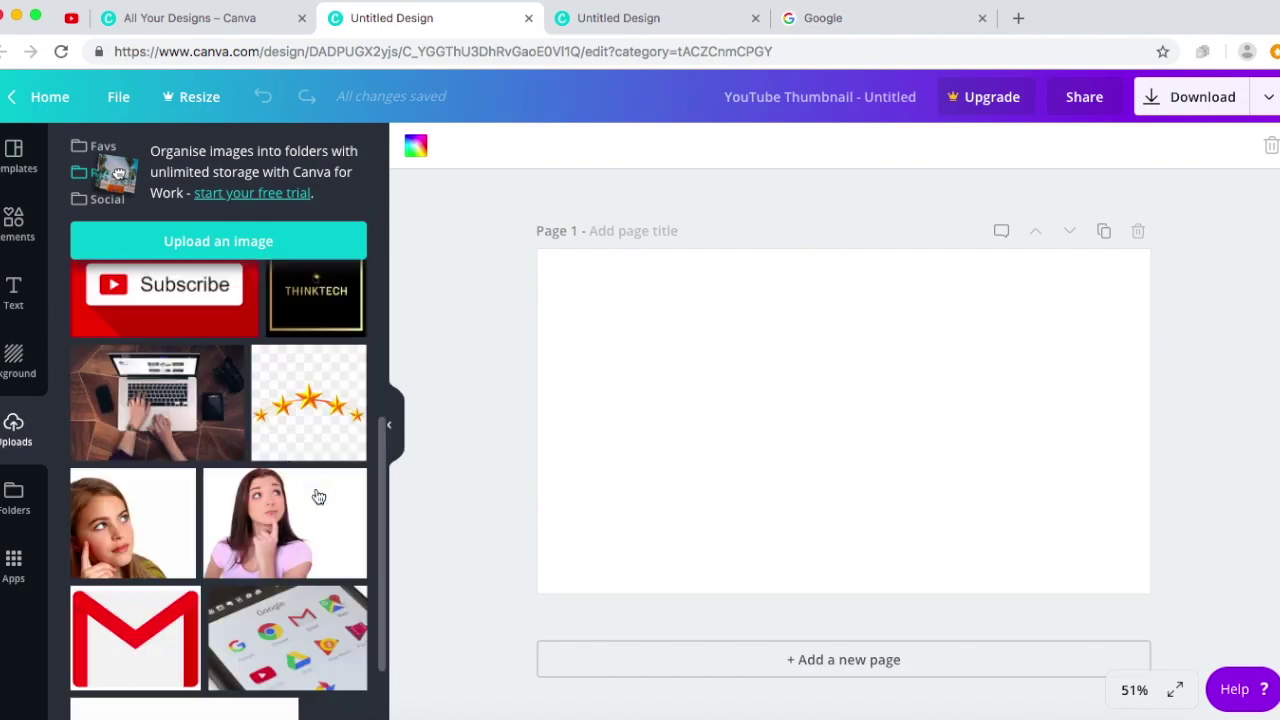
scroll(318, 497, "down", 1)
scroll(318, 492, "up", 4)
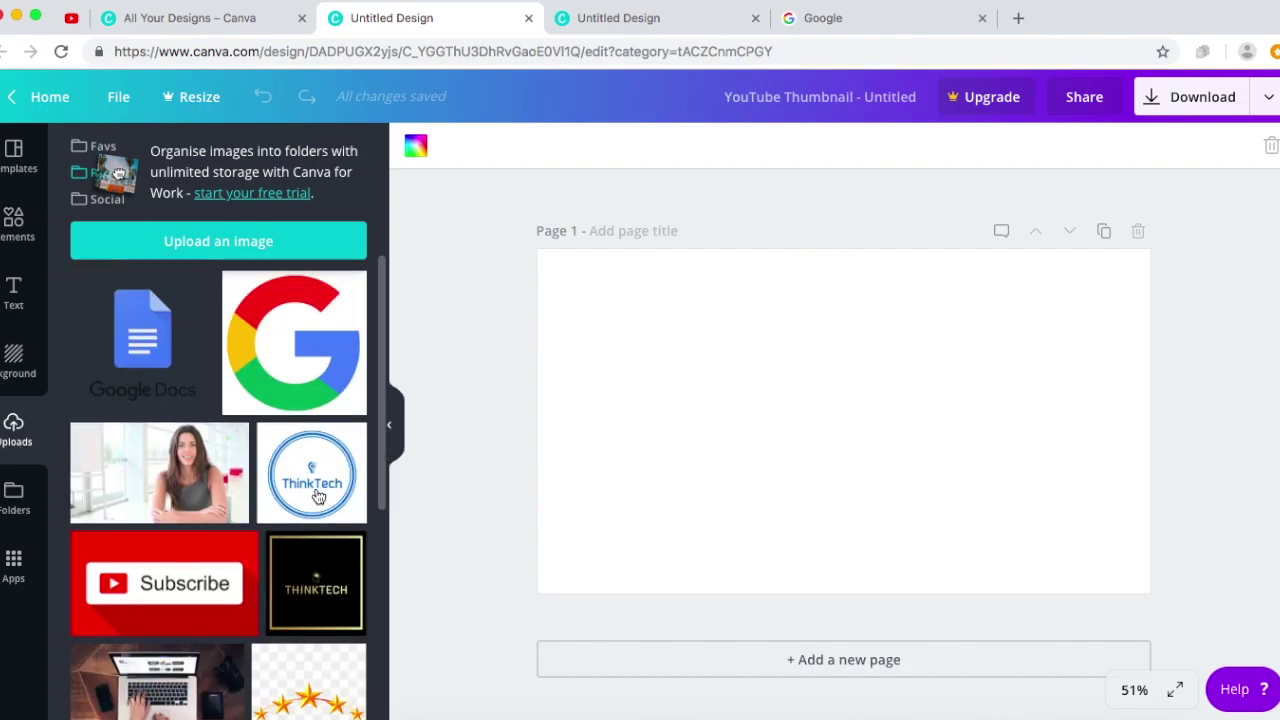
left_click(9, 512)
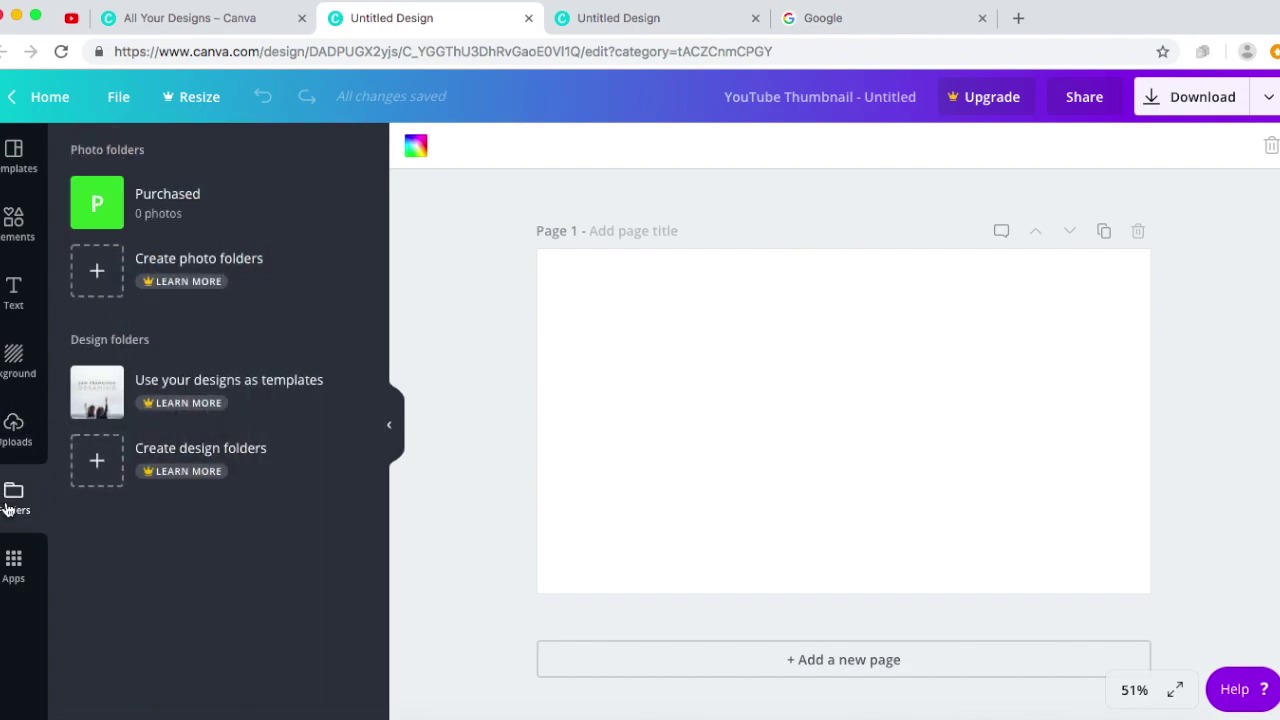
left_click(11, 572)
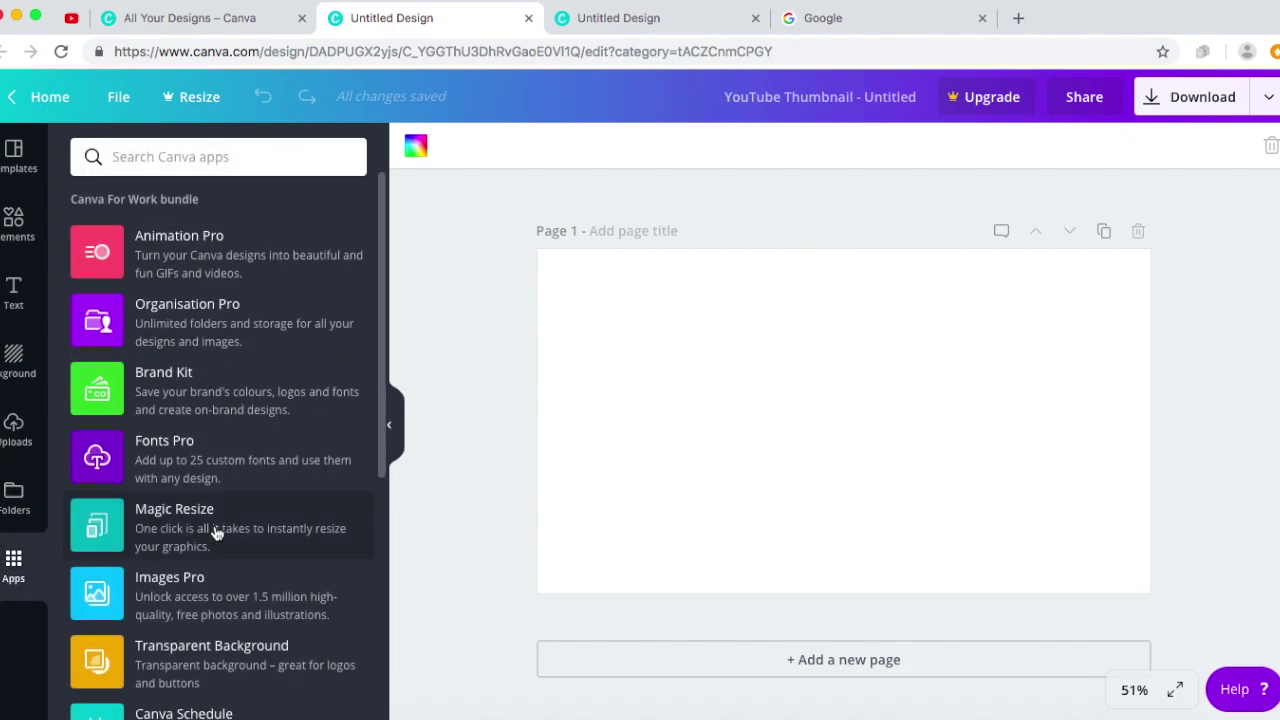
scroll(246, 527, "down", 5)
scroll(246, 527, "up", 5)
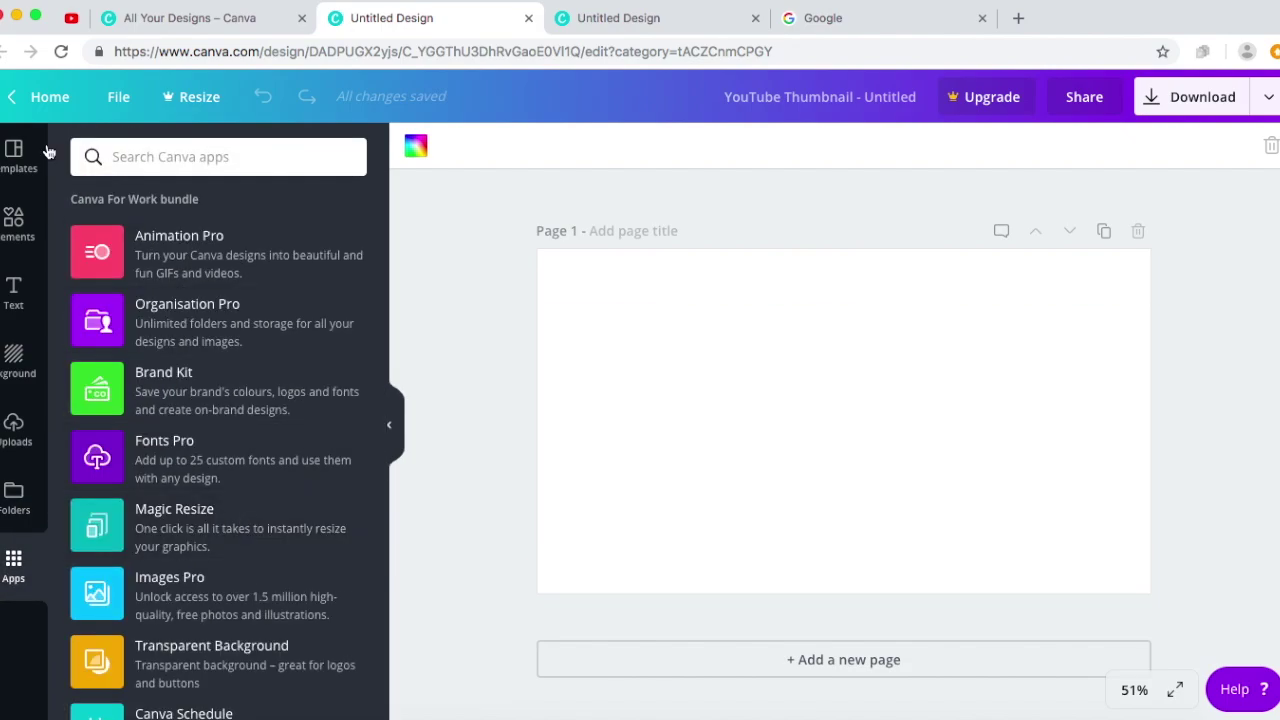
left_click(18, 158)
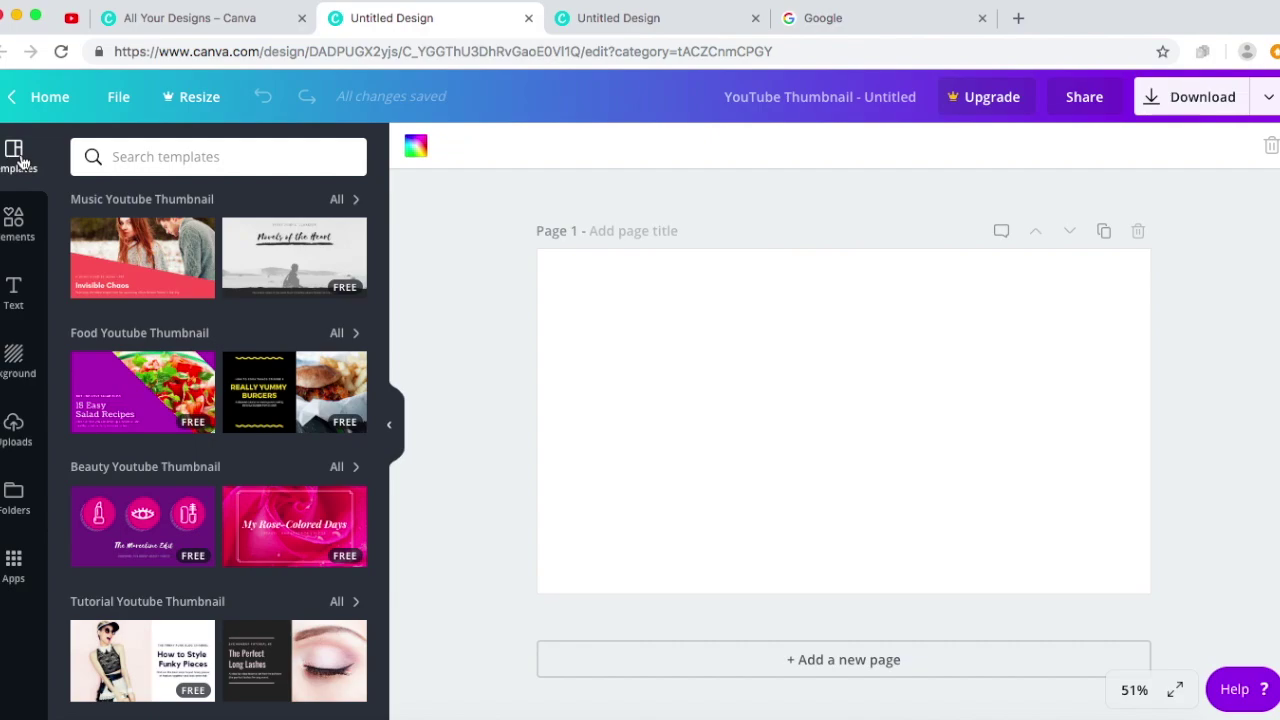
Apply the pastel sunset-over-the-sea photo from Backgrounds as the page background
left_click(5, 362)
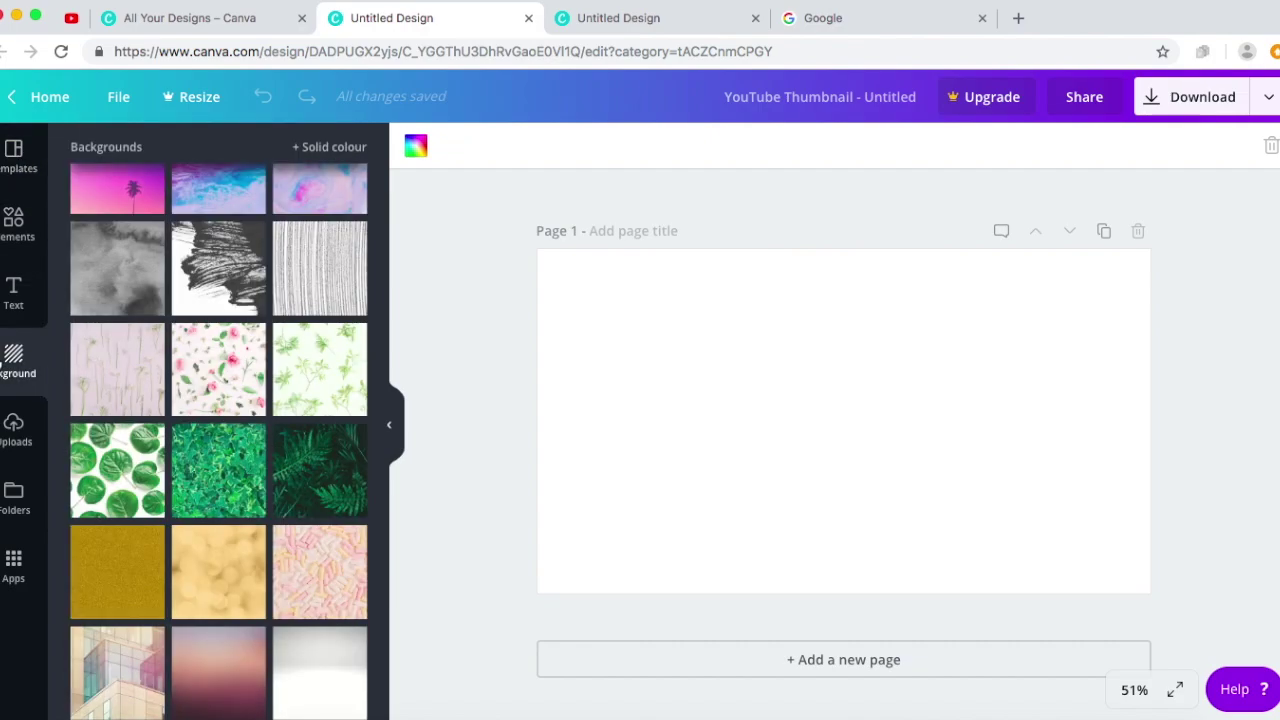
scroll(245, 316, "down", 15)
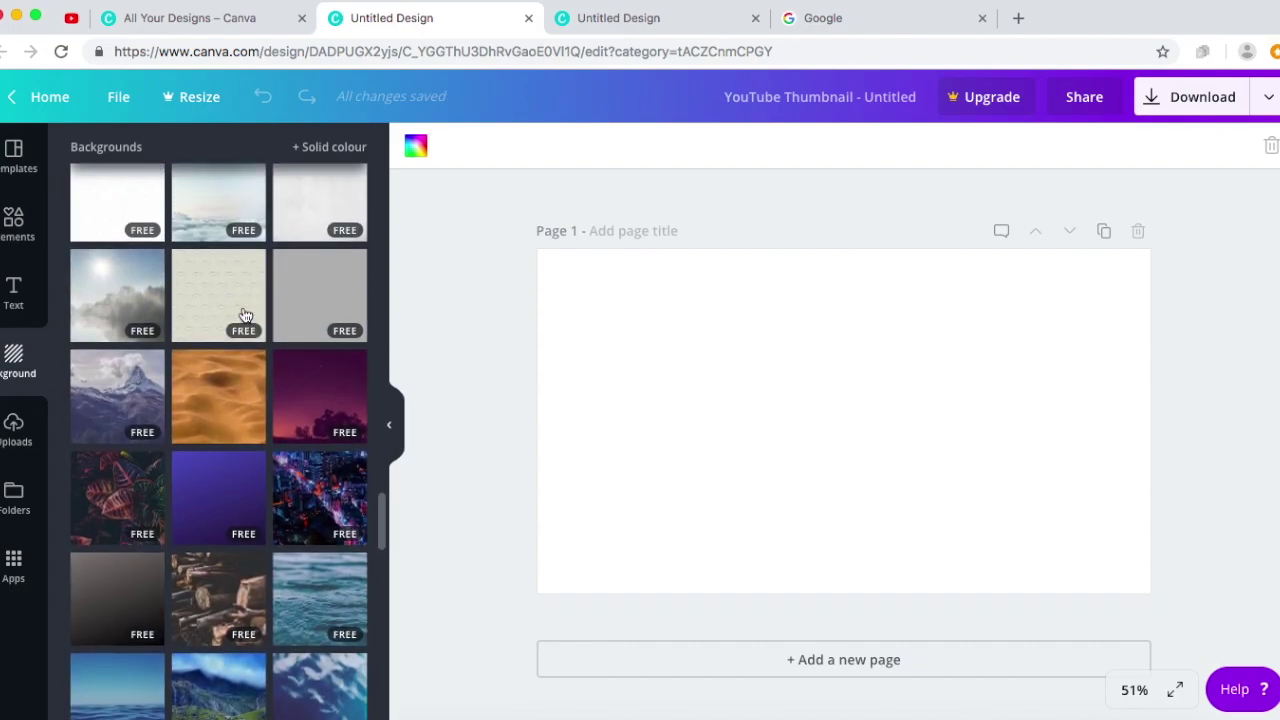
scroll(245, 316, "up", 3)
scroll(258, 303, "up", 3)
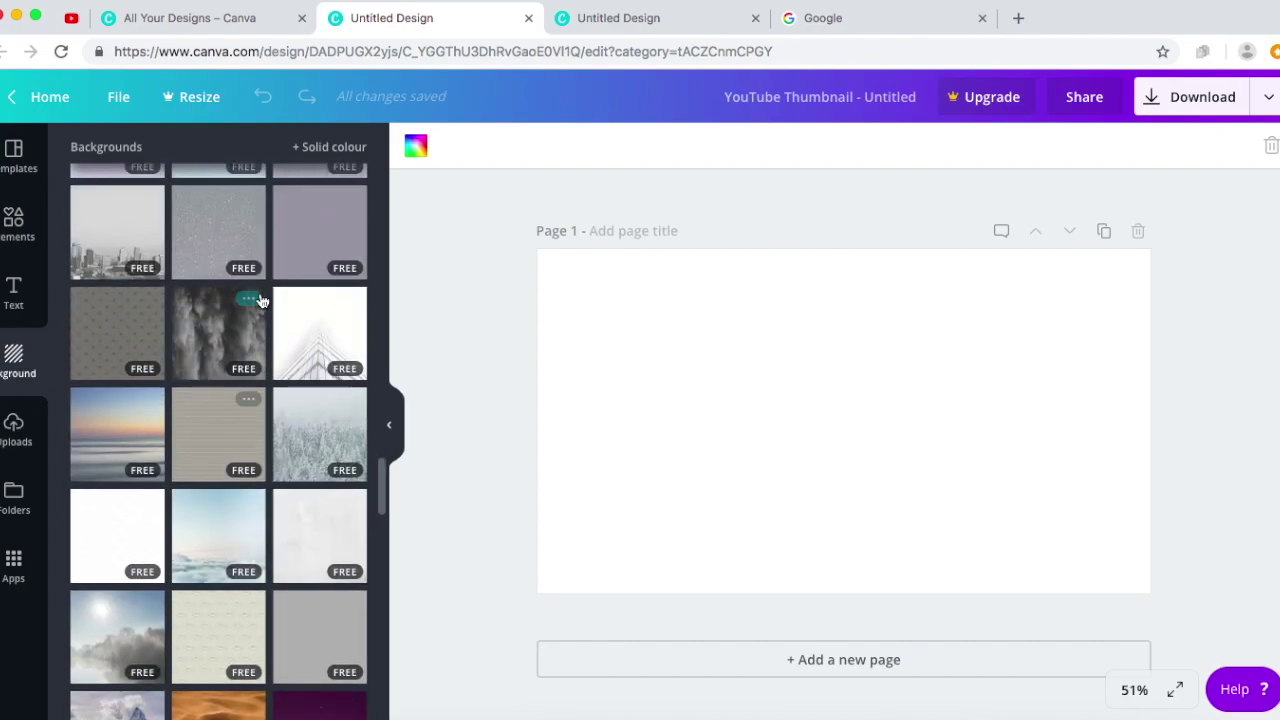
left_click(140, 453)
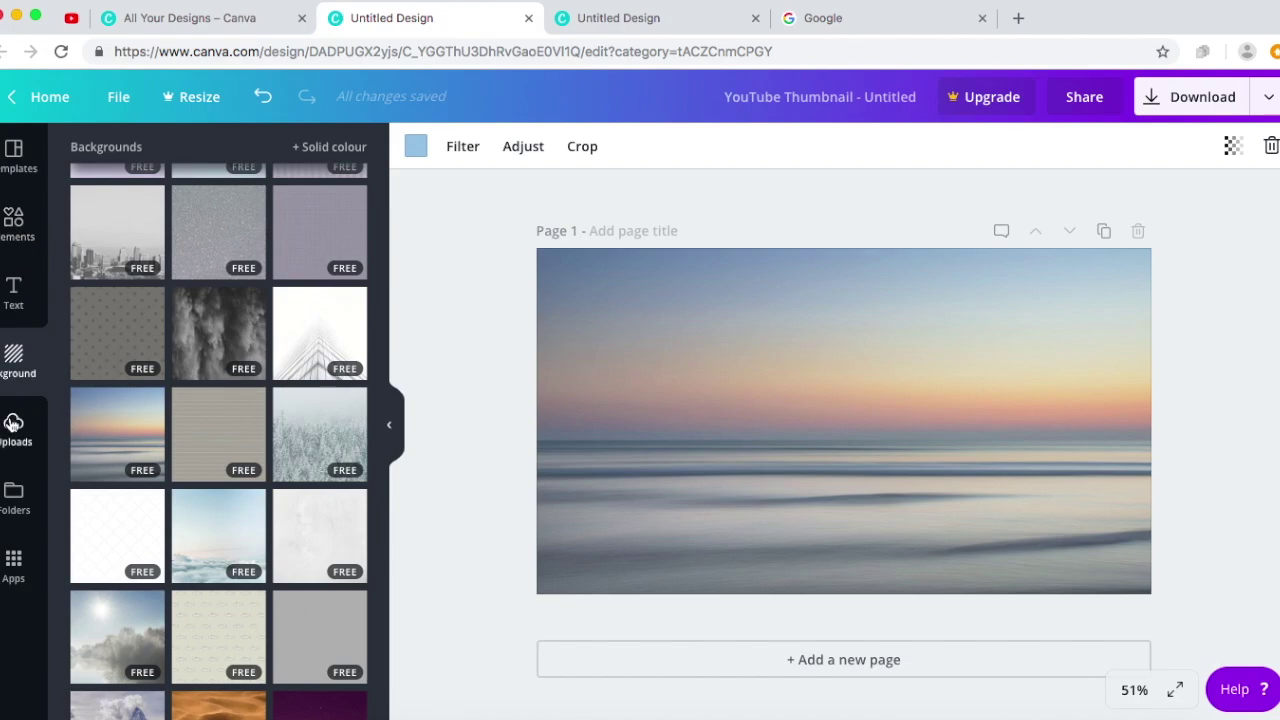
left_click(13, 422)
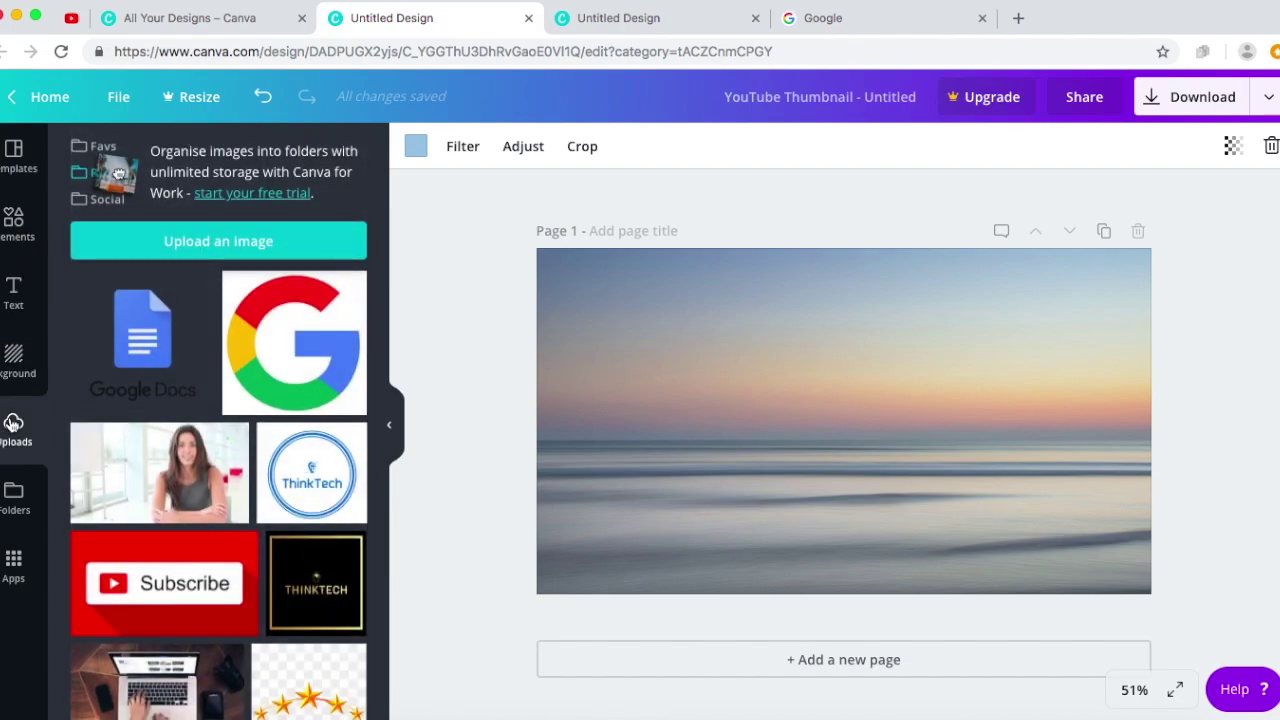
Add the smiling woman photo from Uploads and enlarge and position it on the page
scroll(195, 415, "down", 5)
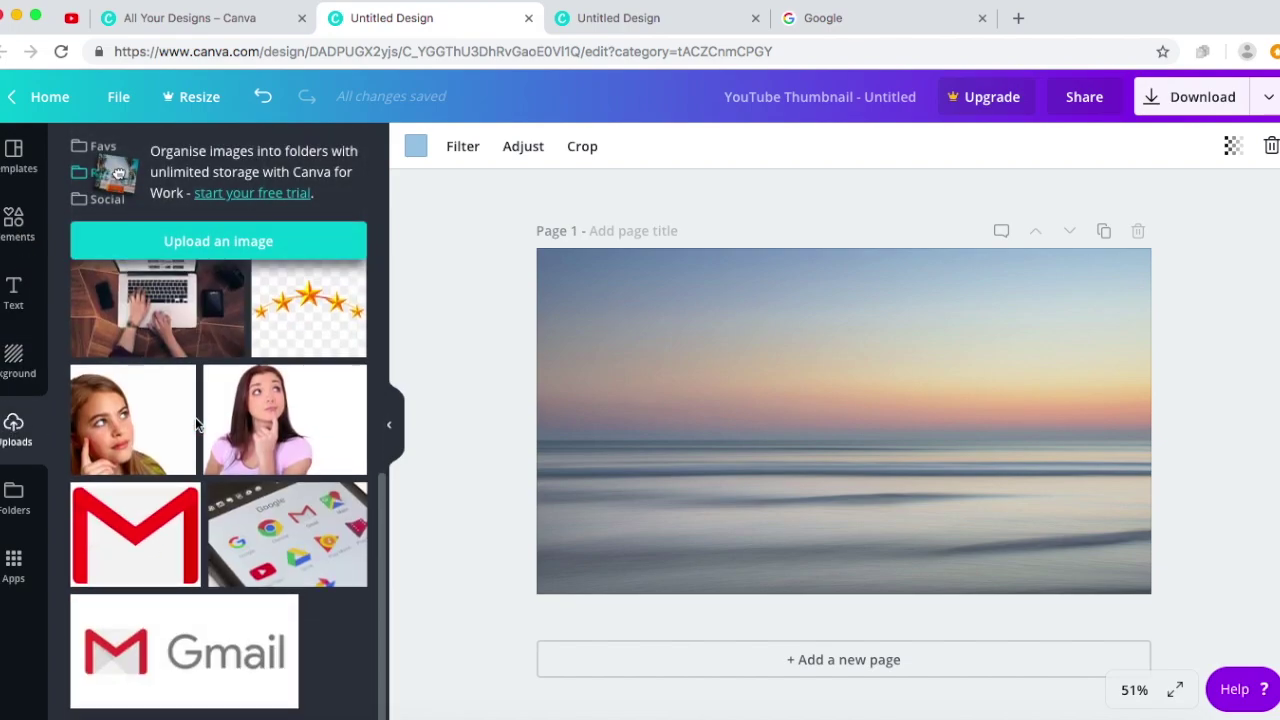
scroll(195, 417, "up", 5)
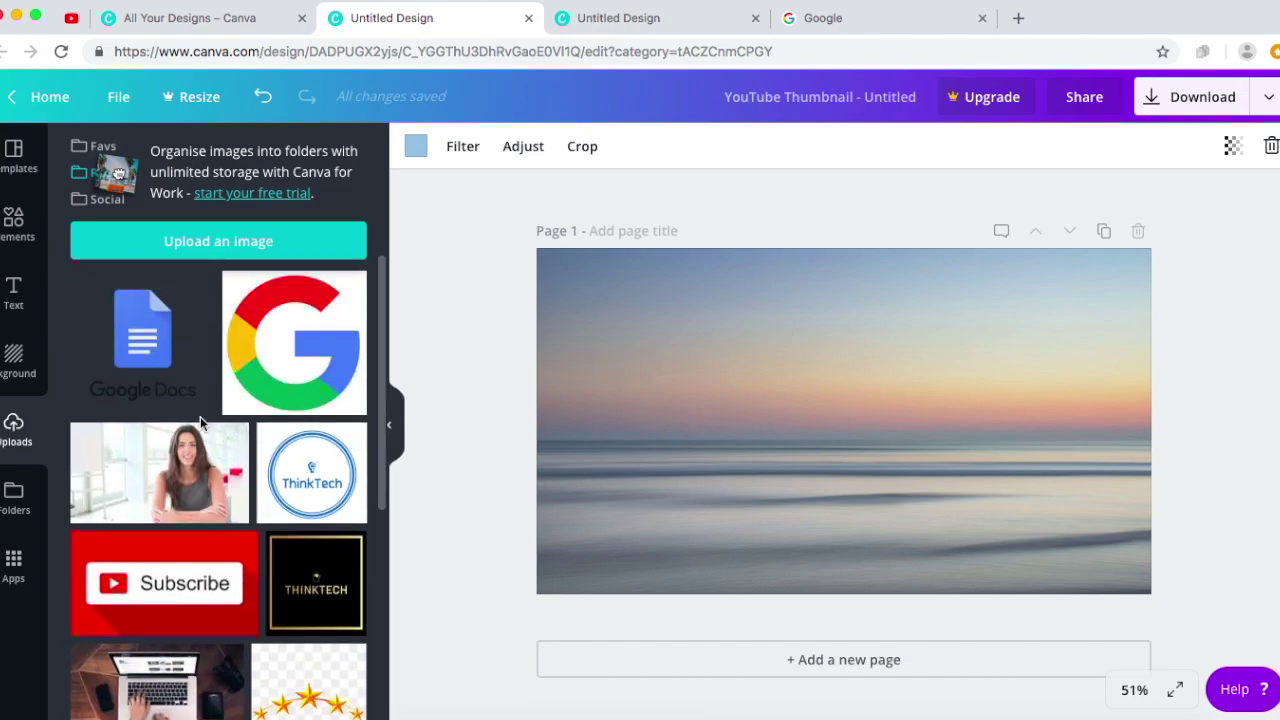
left_click(149, 499)
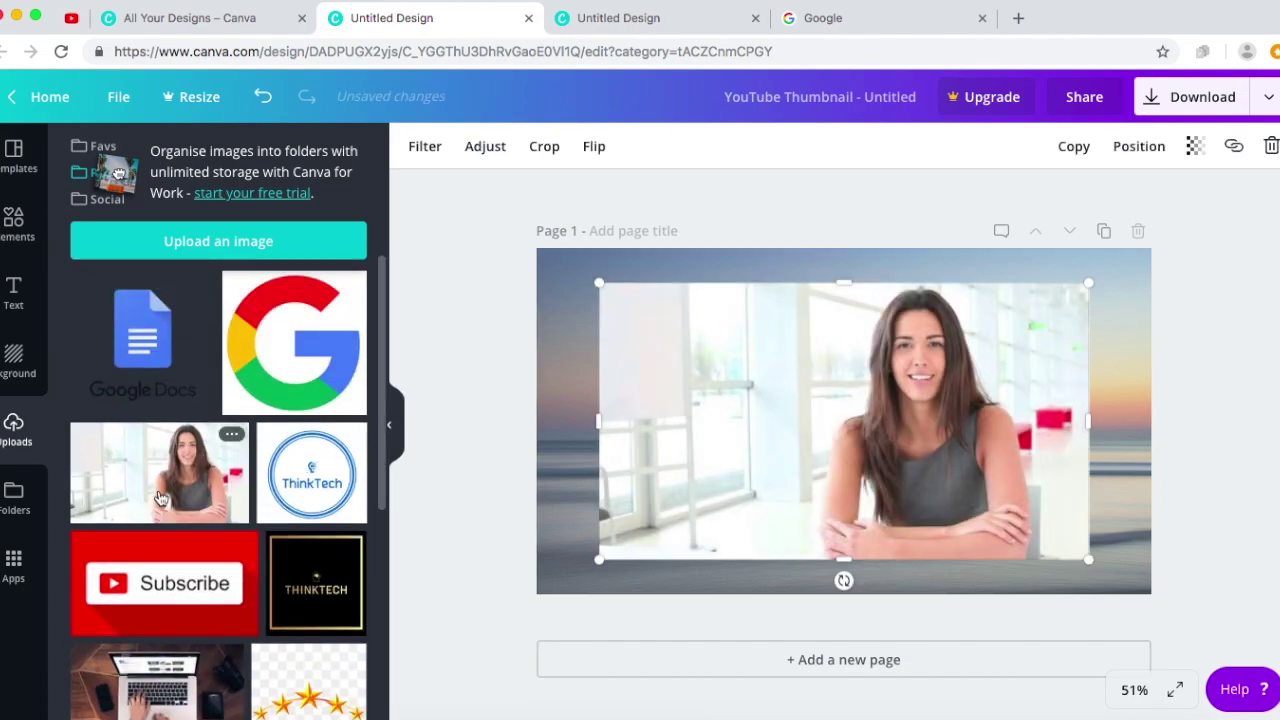
left_click_drag(1088, 560, 1132, 583)
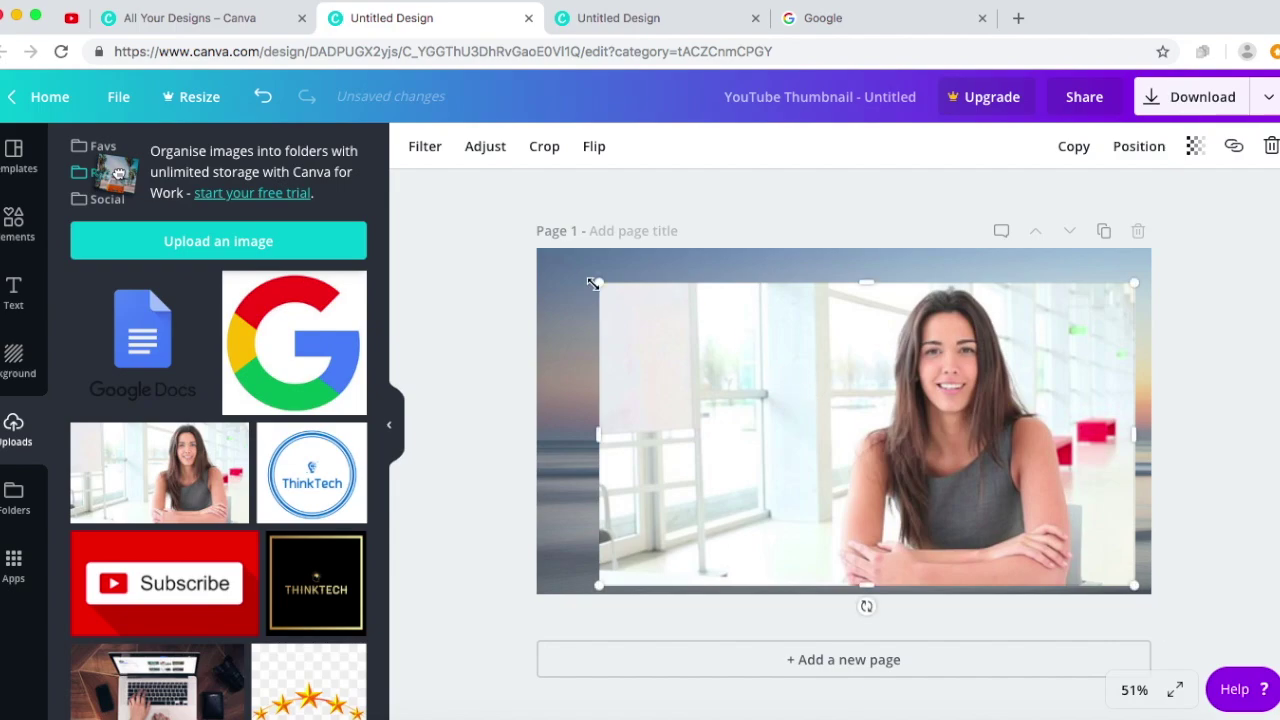
left_click_drag(599, 284, 531, 266)
left_click_drag(814, 360, 798, 336)
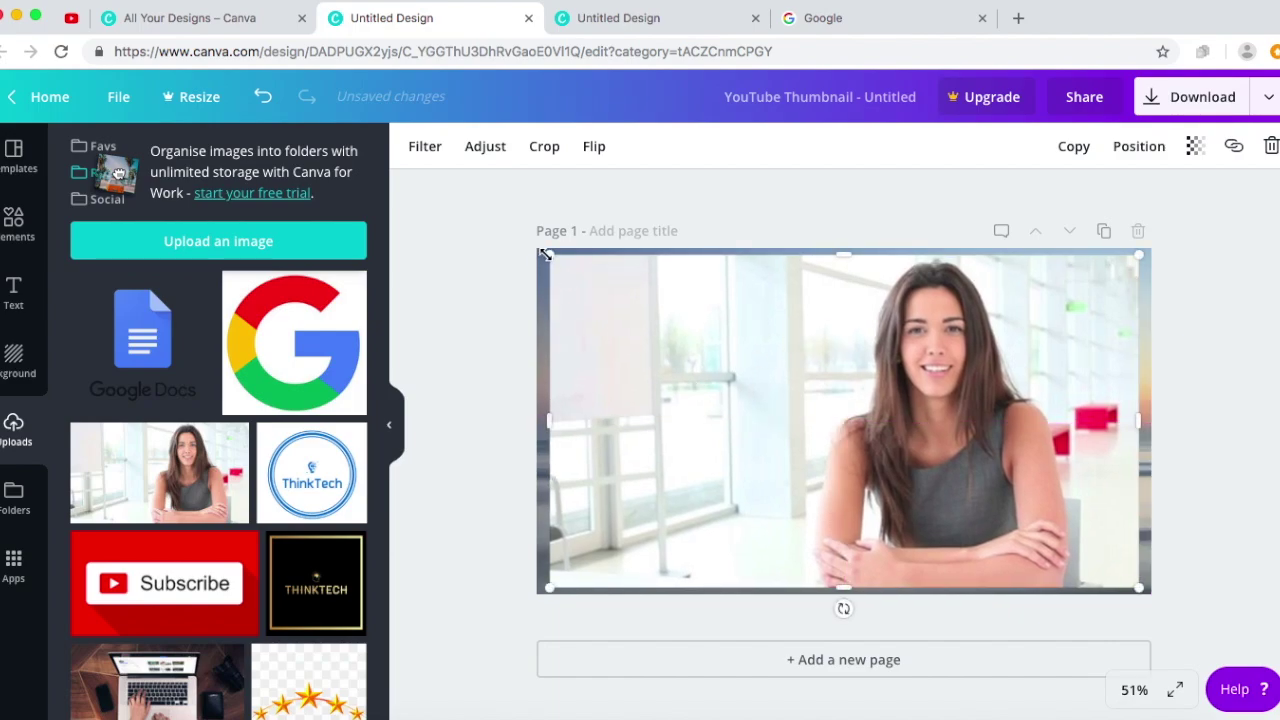
left_click_drag(548, 256, 575, 270)
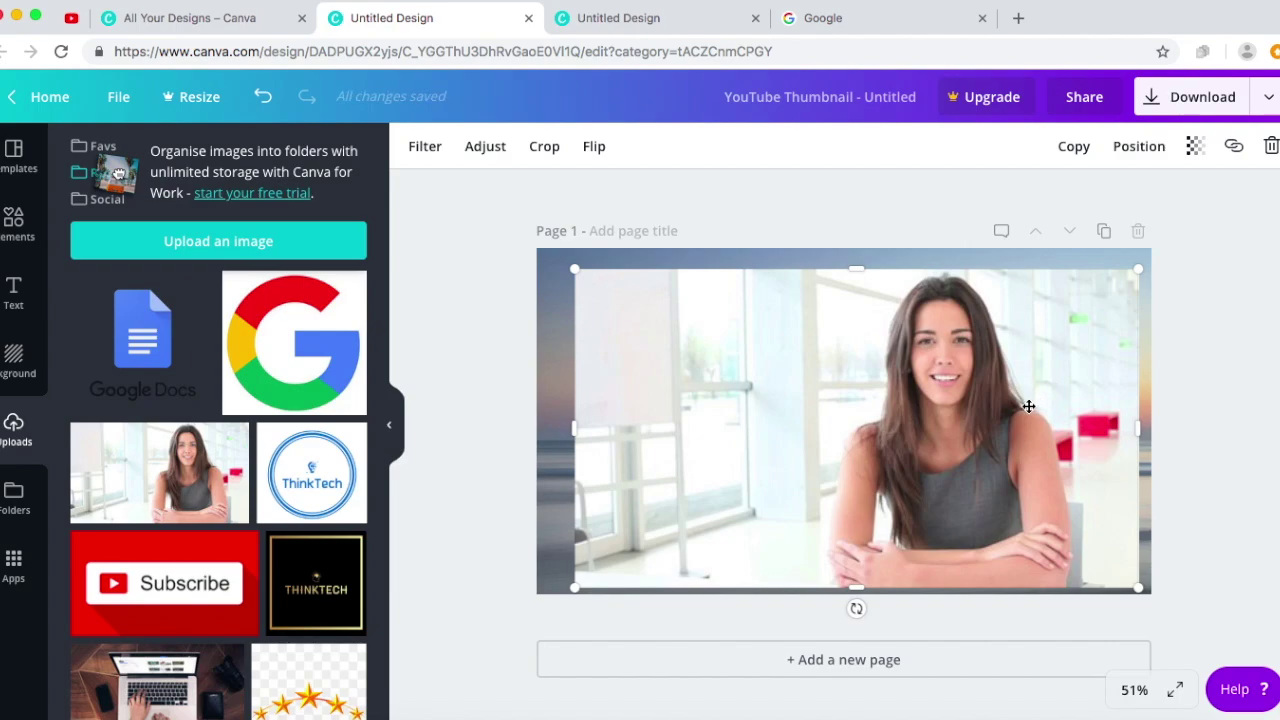
left_click_drag(1023, 403, 1020, 395)
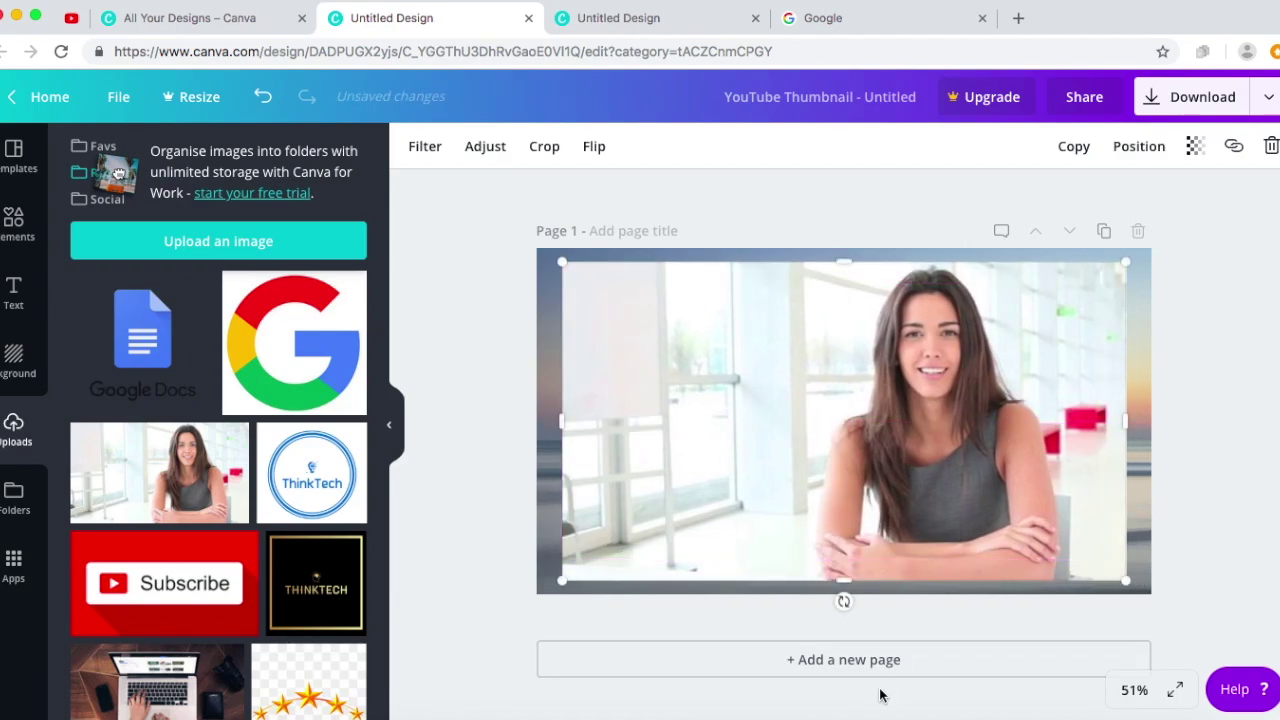
Widen the photo out to the page's left and right edges, then deselect it
right_click(1128, 714)
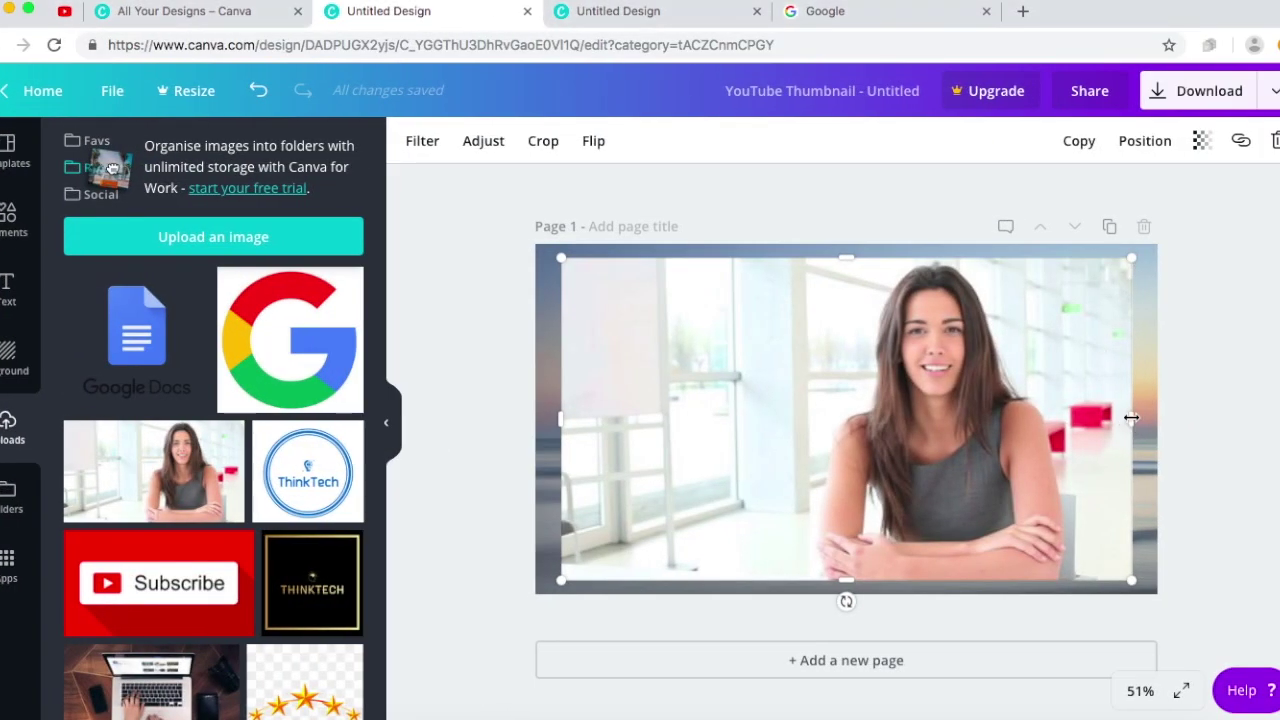
left_click_drag(1133, 421, 1152, 419)
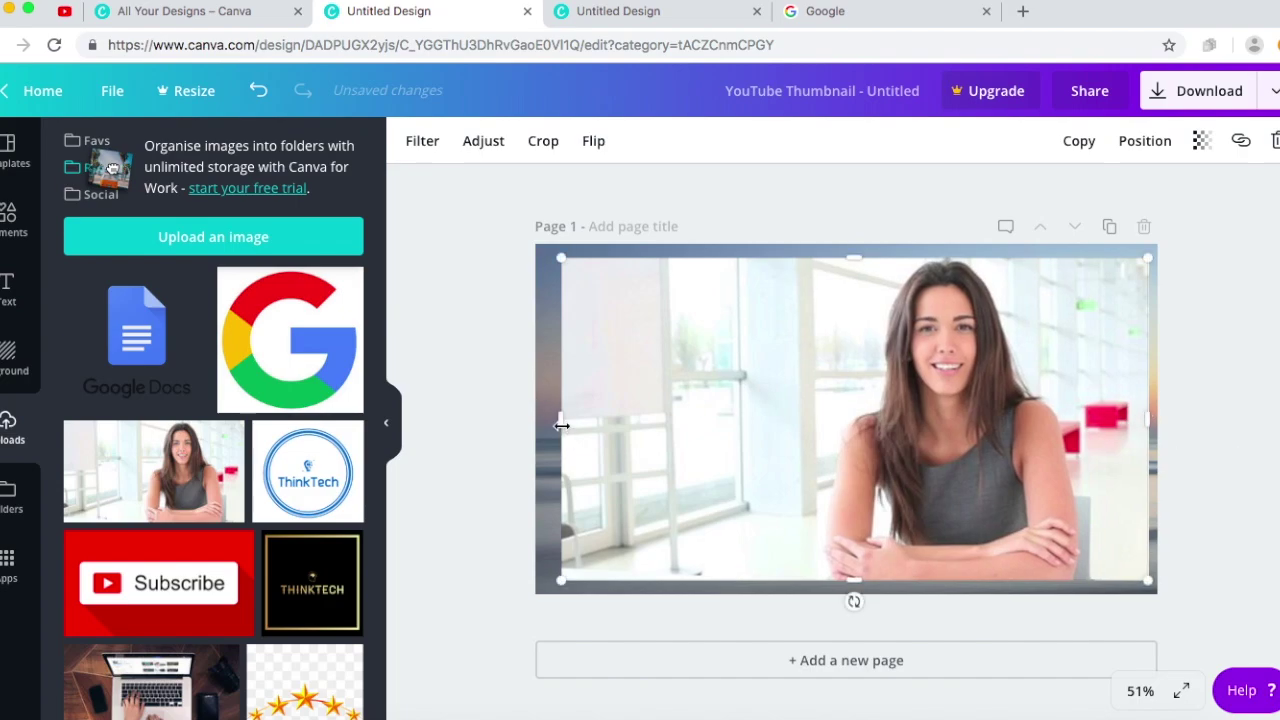
left_click_drag(557, 421, 543, 421)
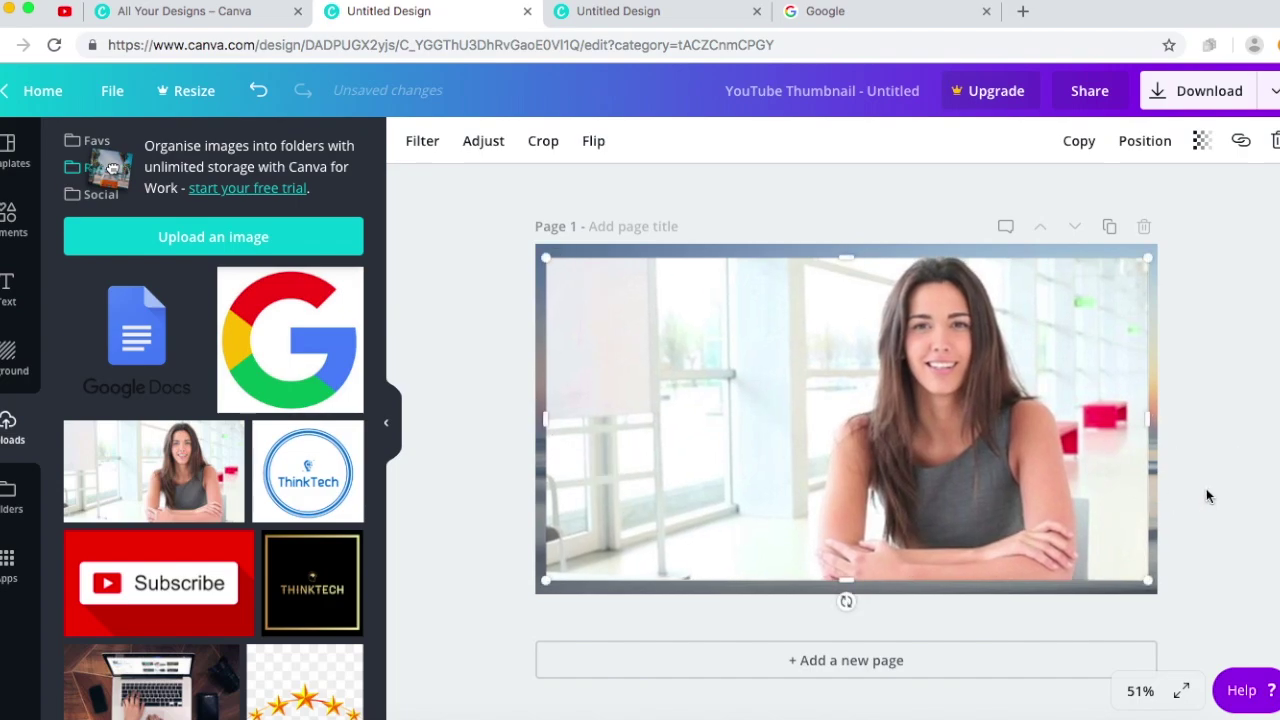
left_click(1206, 488)
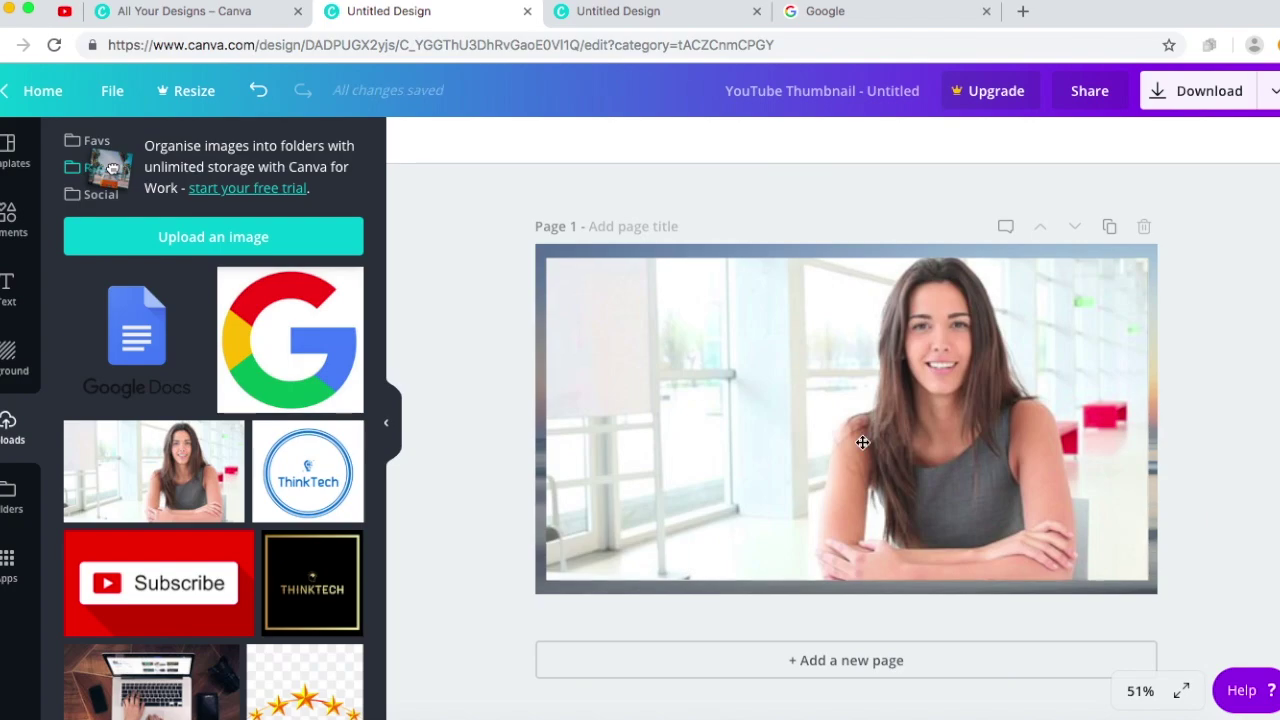
Show the Text panel and scroll through the heading, subheading and ready-made text combinations
left_click(6, 272)
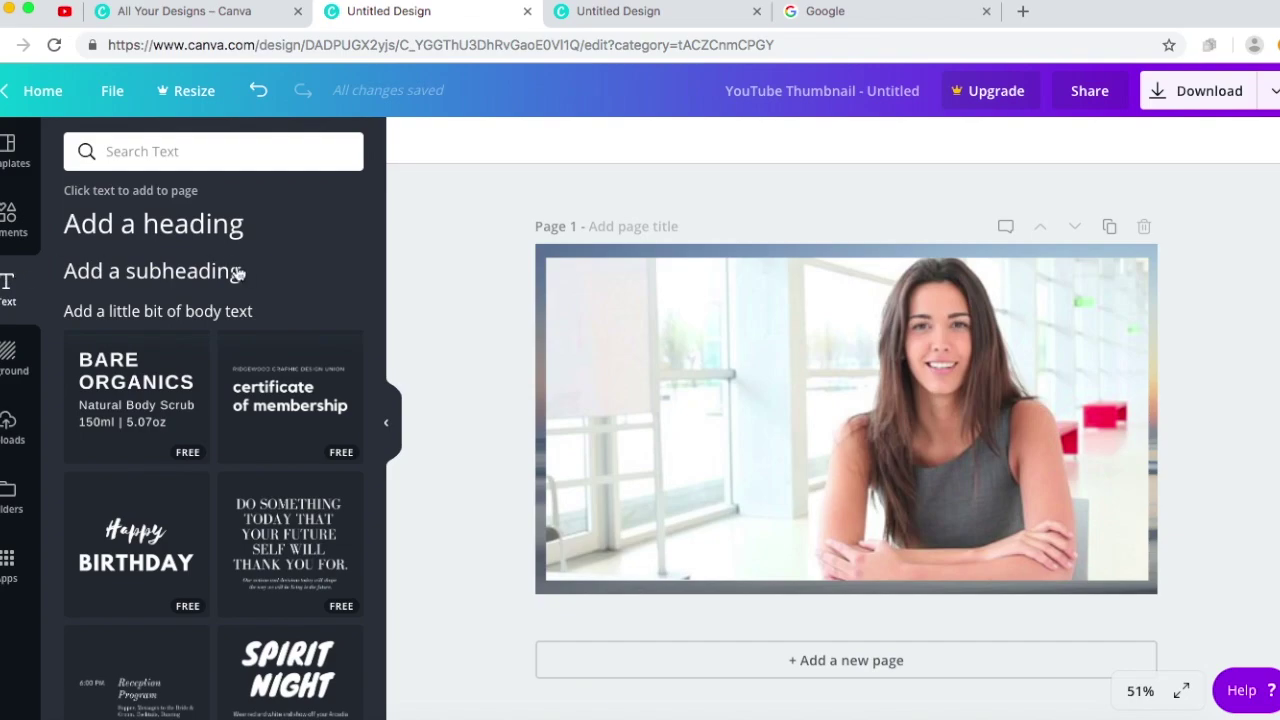
scroll(249, 570, "down", 5)
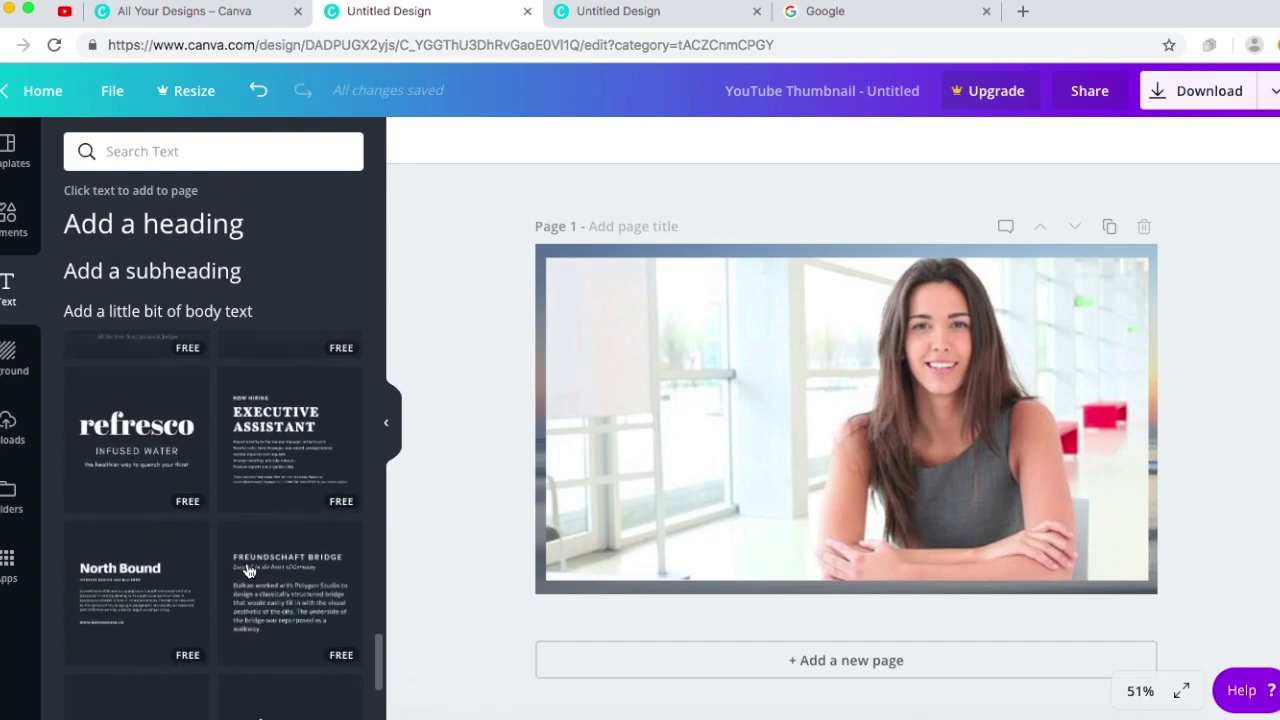
scroll(249, 570, "up", 1)
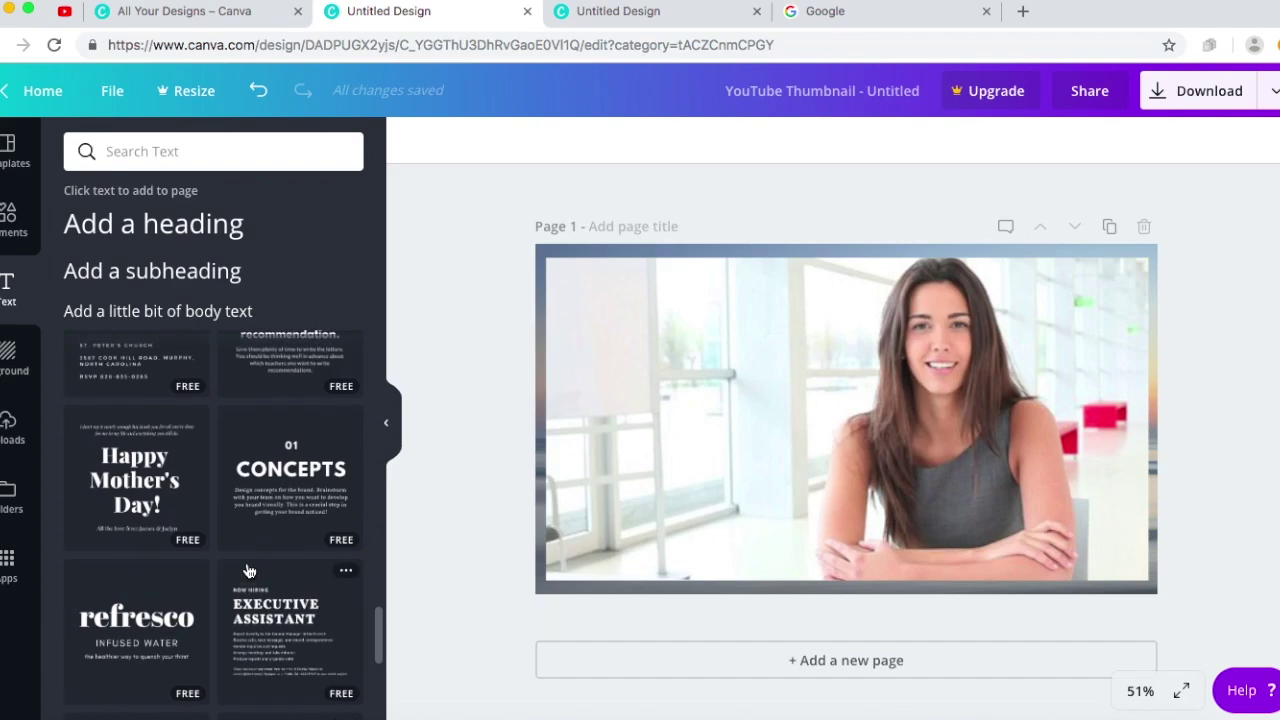
scroll(249, 570, "up", 3)
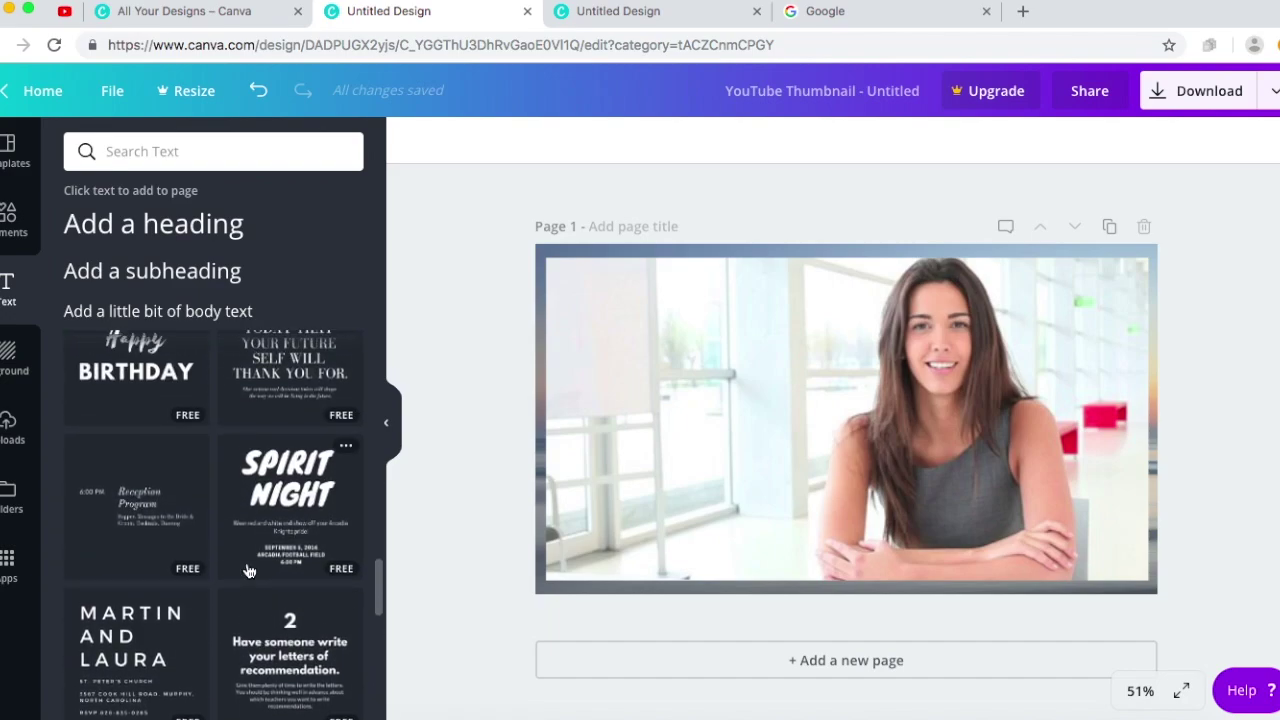
scroll(249, 570, "up", 3)
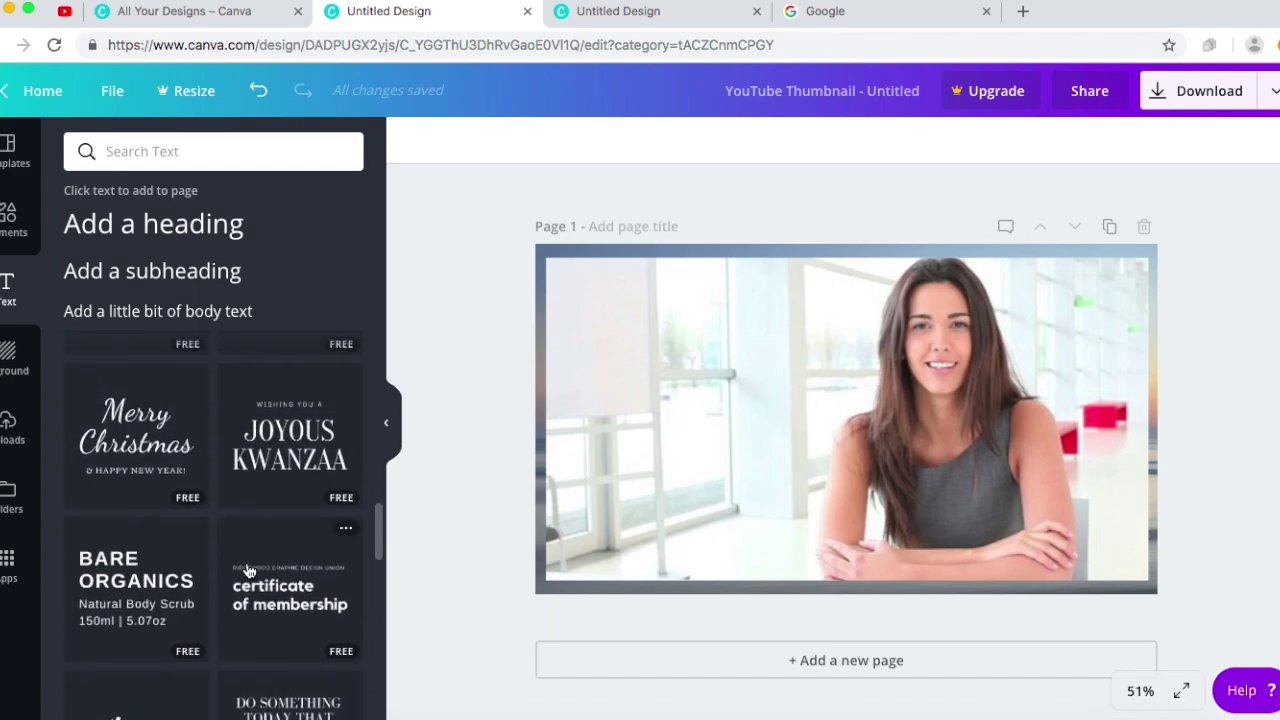
scroll(309, 488, "up", 2)
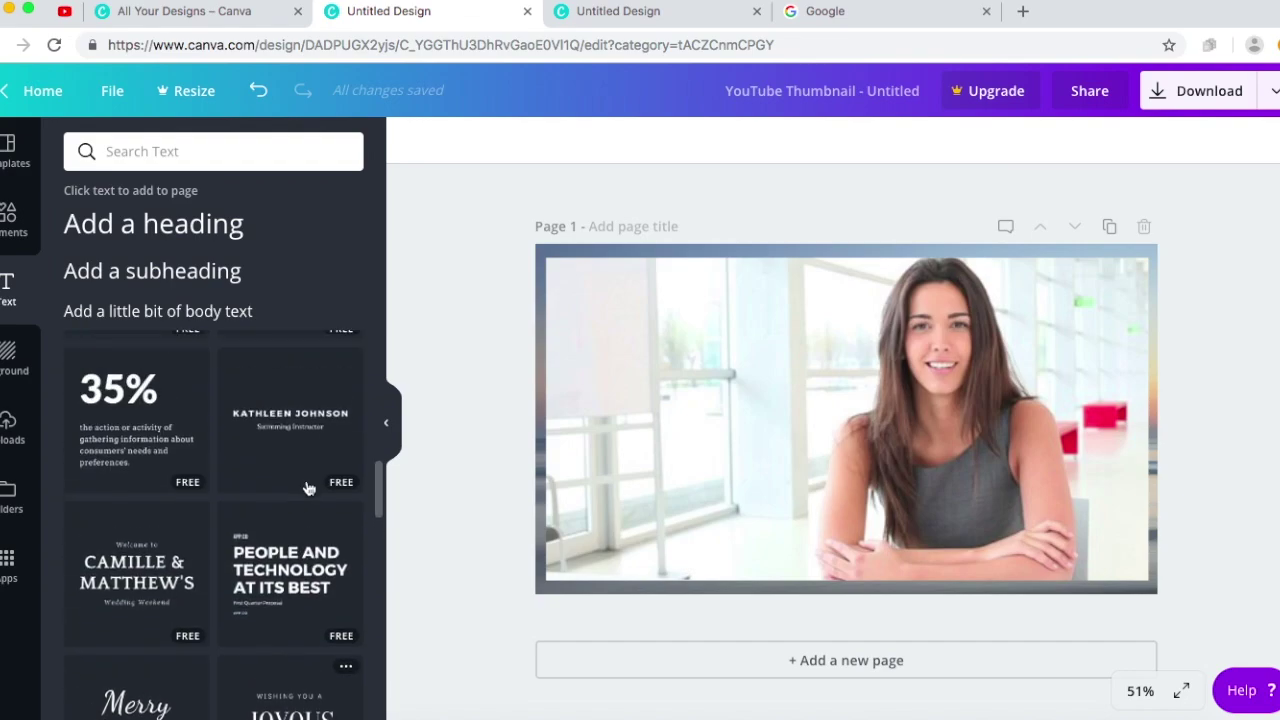
scroll(309, 488, "down", 1)
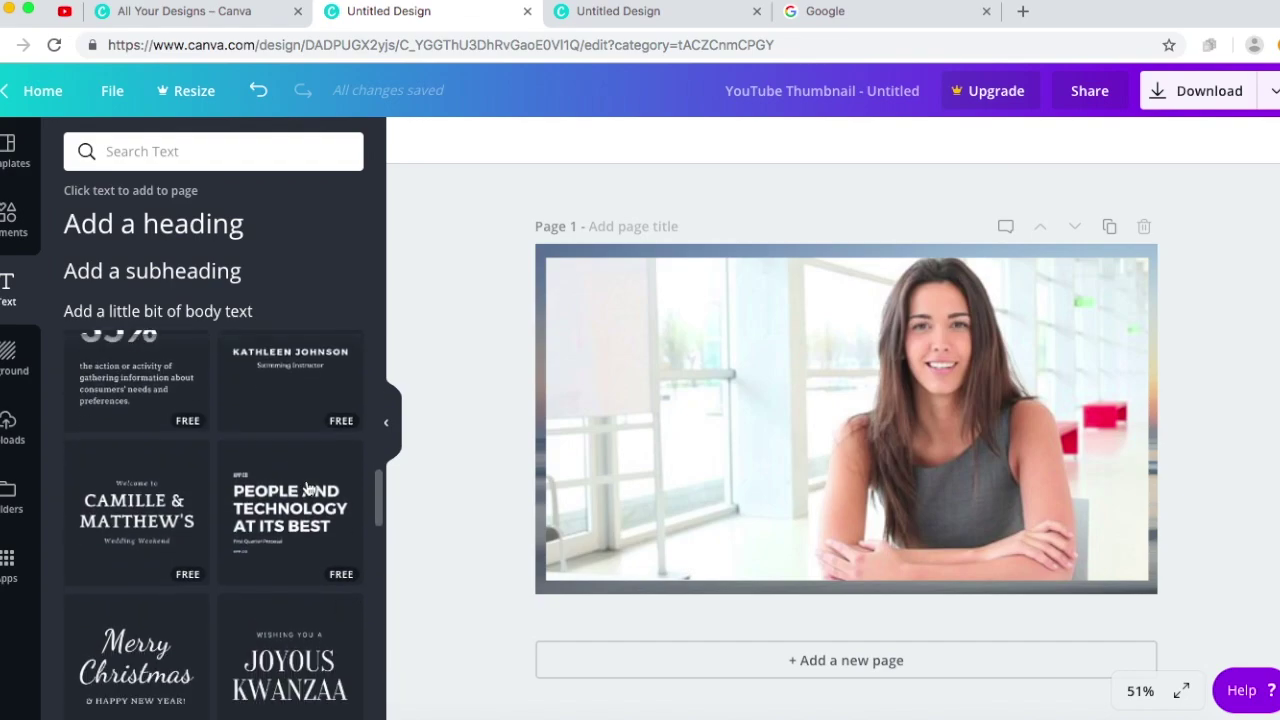
Add the Camille & Matthew's text template, move it up, and change 'Welcome to' to THINK TECH
left_click(112, 502)
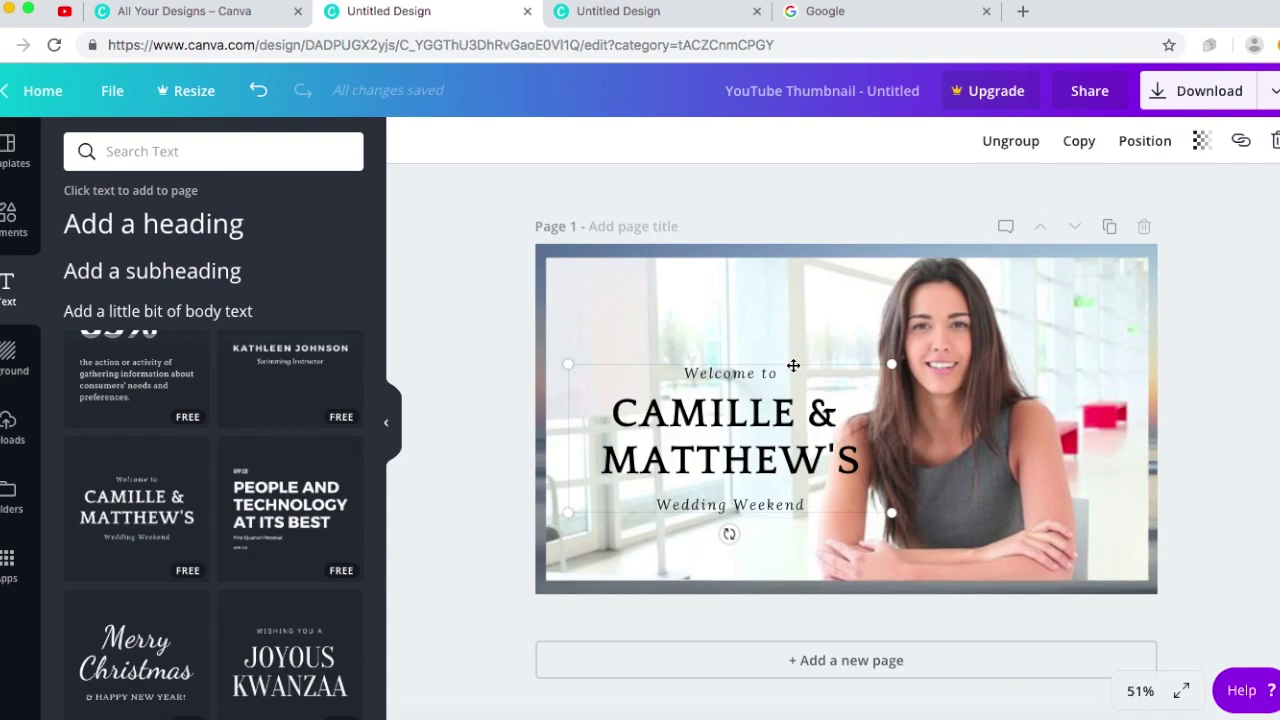
left_click_drag(793, 367, 775, 314)
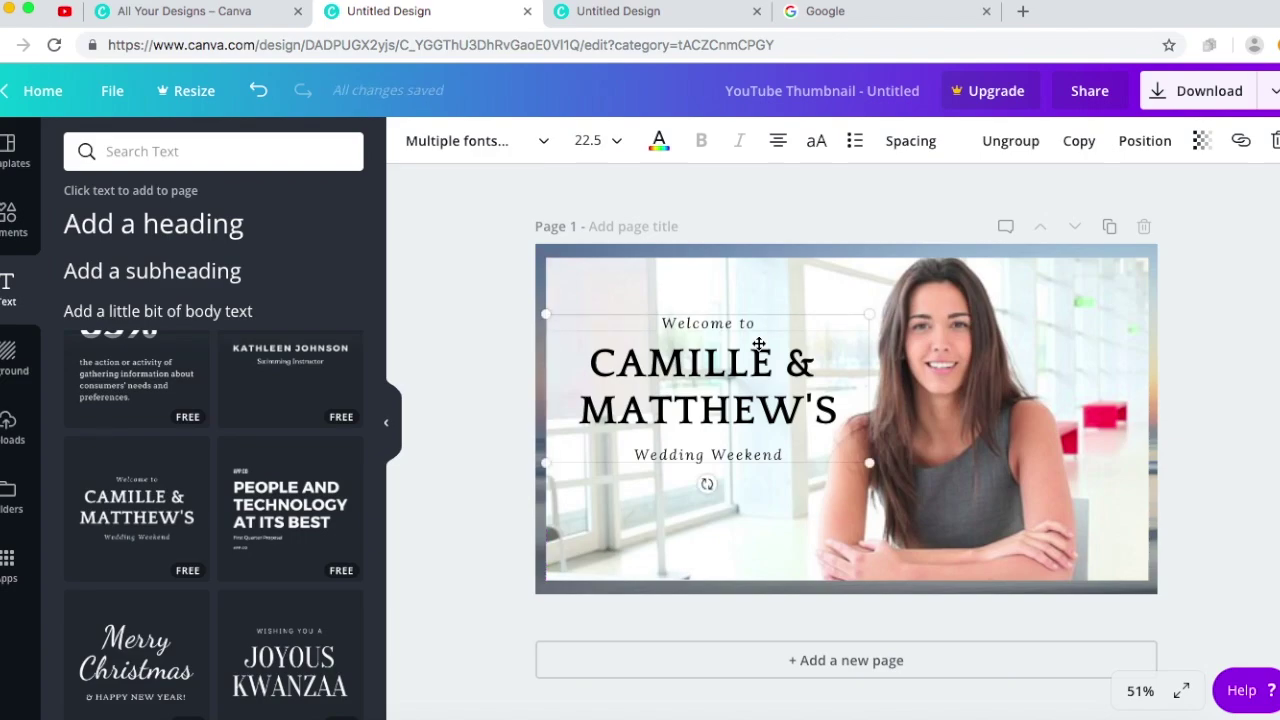
left_click(777, 326)
left_click(789, 331)
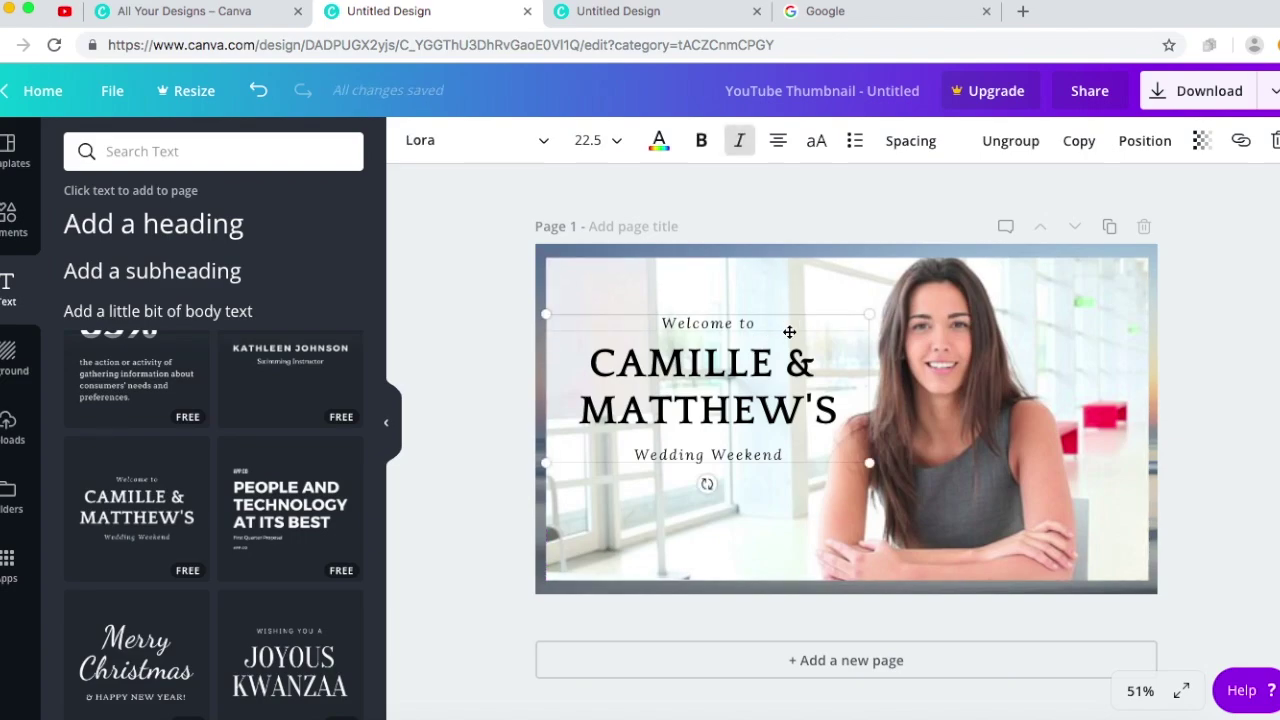
key("ctrl+a")
key("BackSpace")
type("TH")
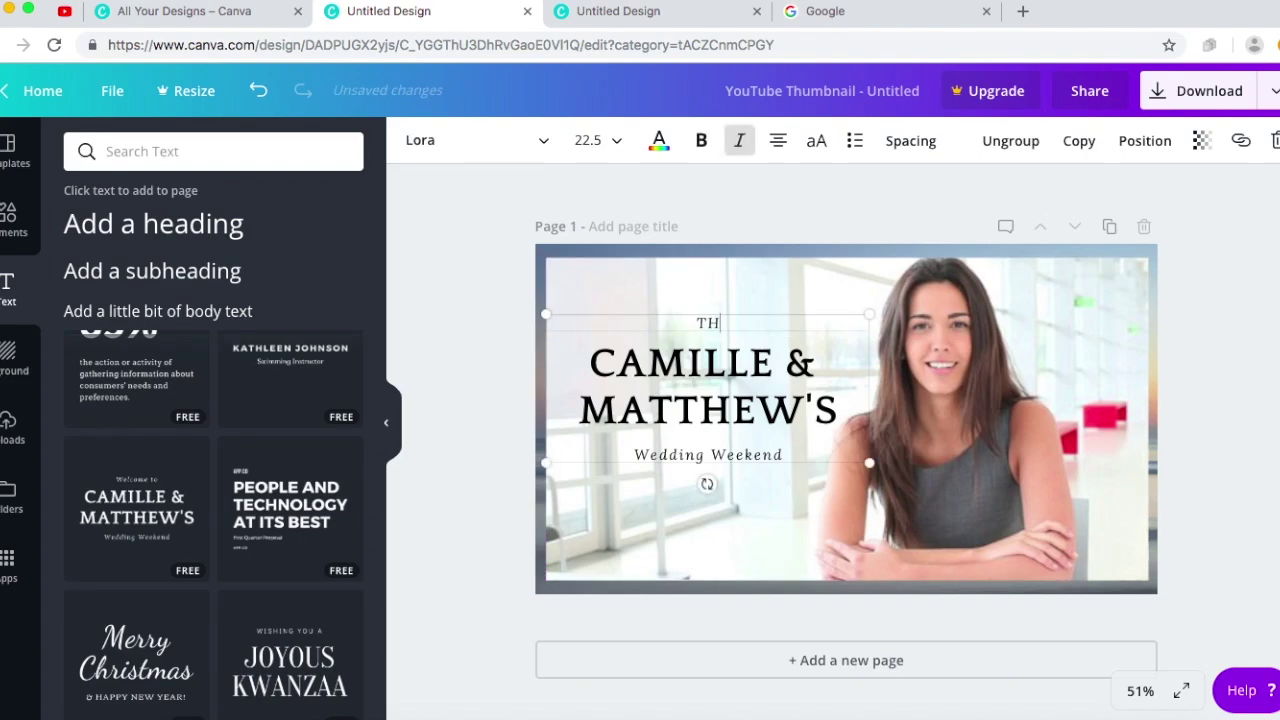
type("INK TECH")
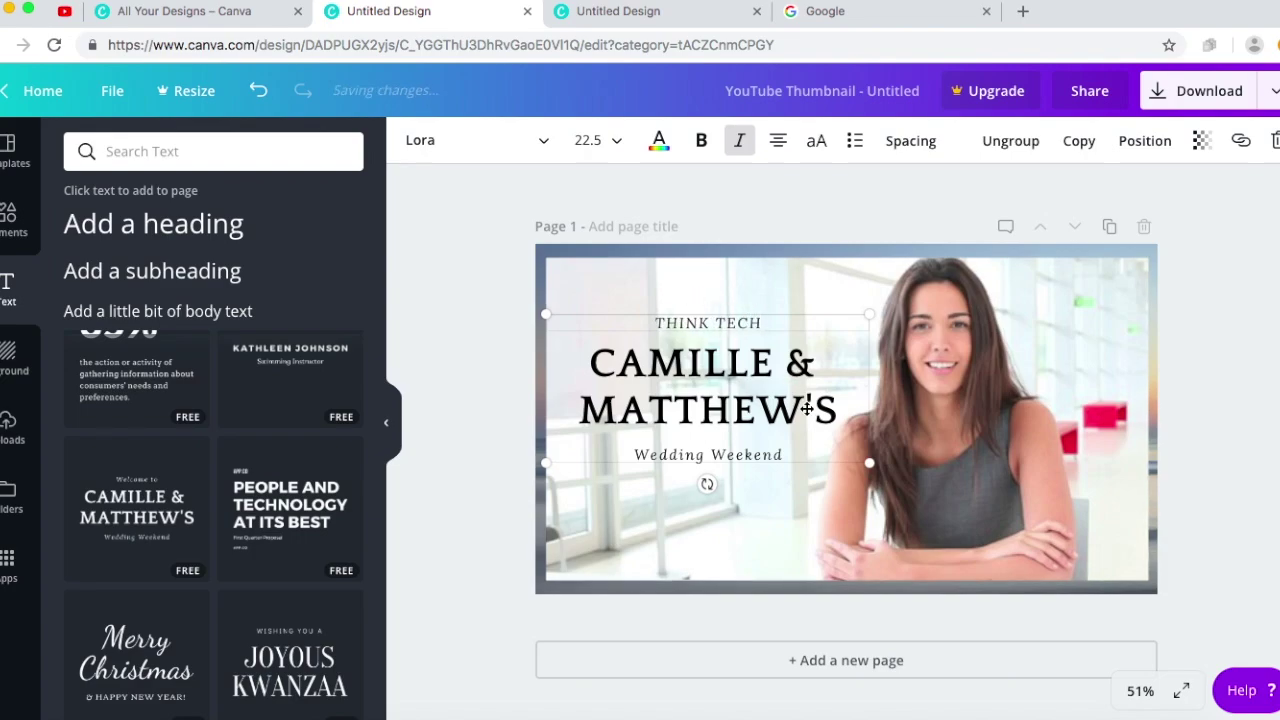
Replace the CAMILLE & MATTHEW'S heading with HOW TO CREATE CUSTOM THUMBNAILS
left_click_drag(838, 412, 804, 414)
key("ctrl+a")
key("BackSpace")
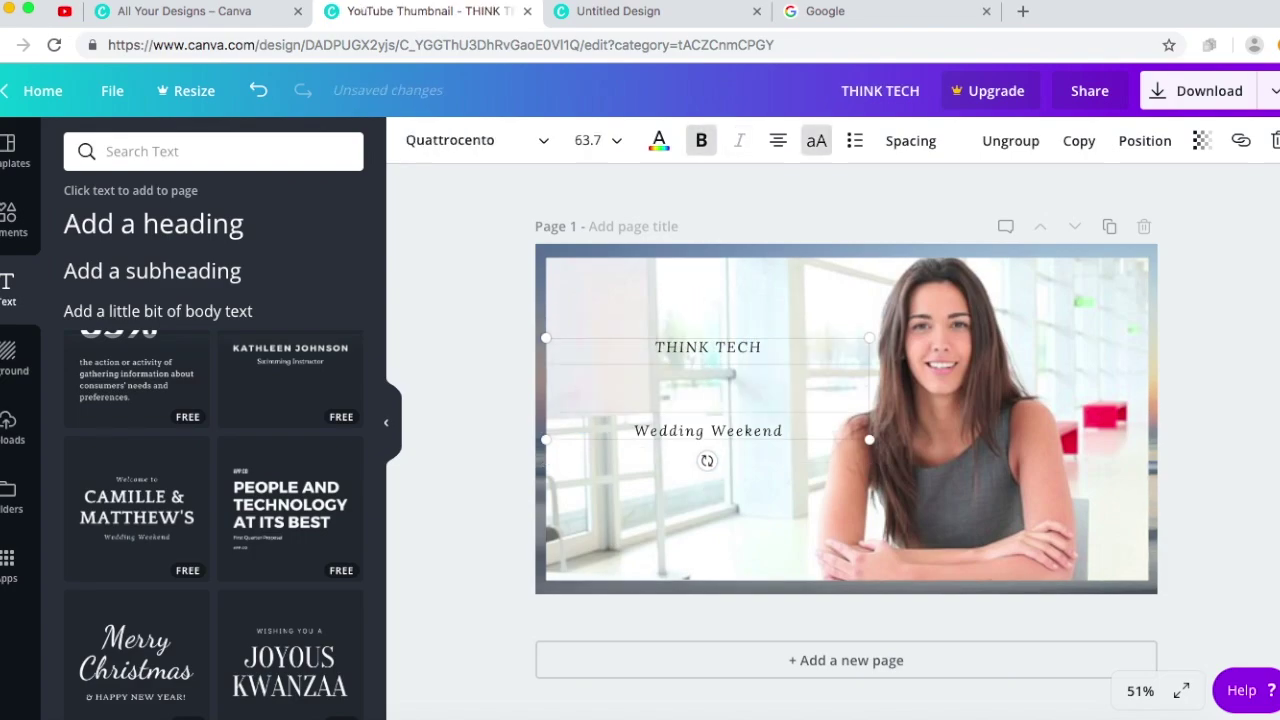
type("HOW")
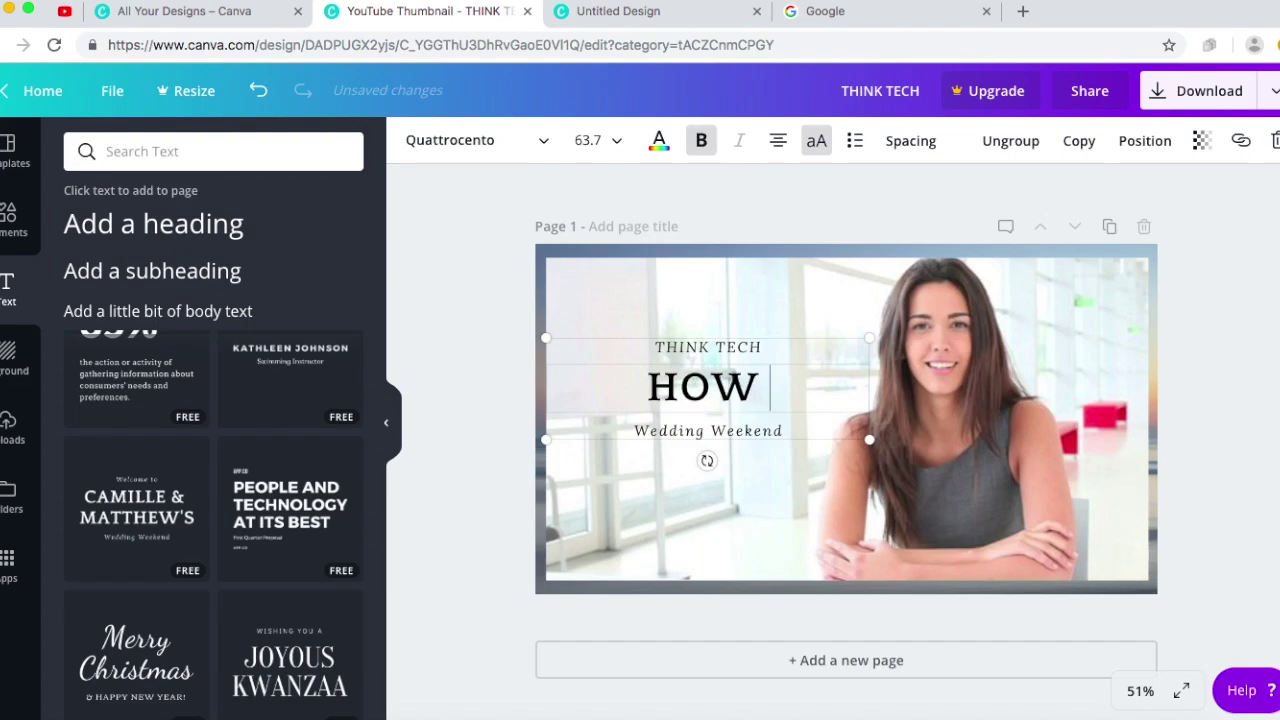
type("TO CREA")
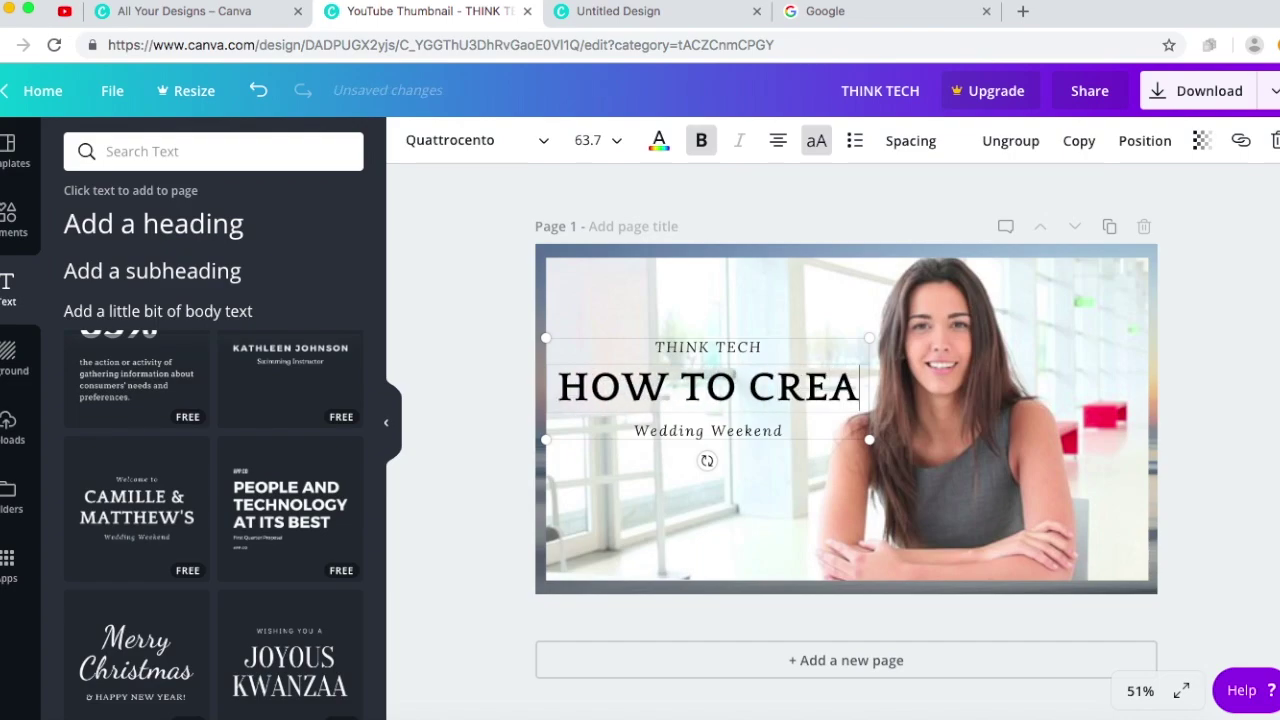
type("TE CUSTO")
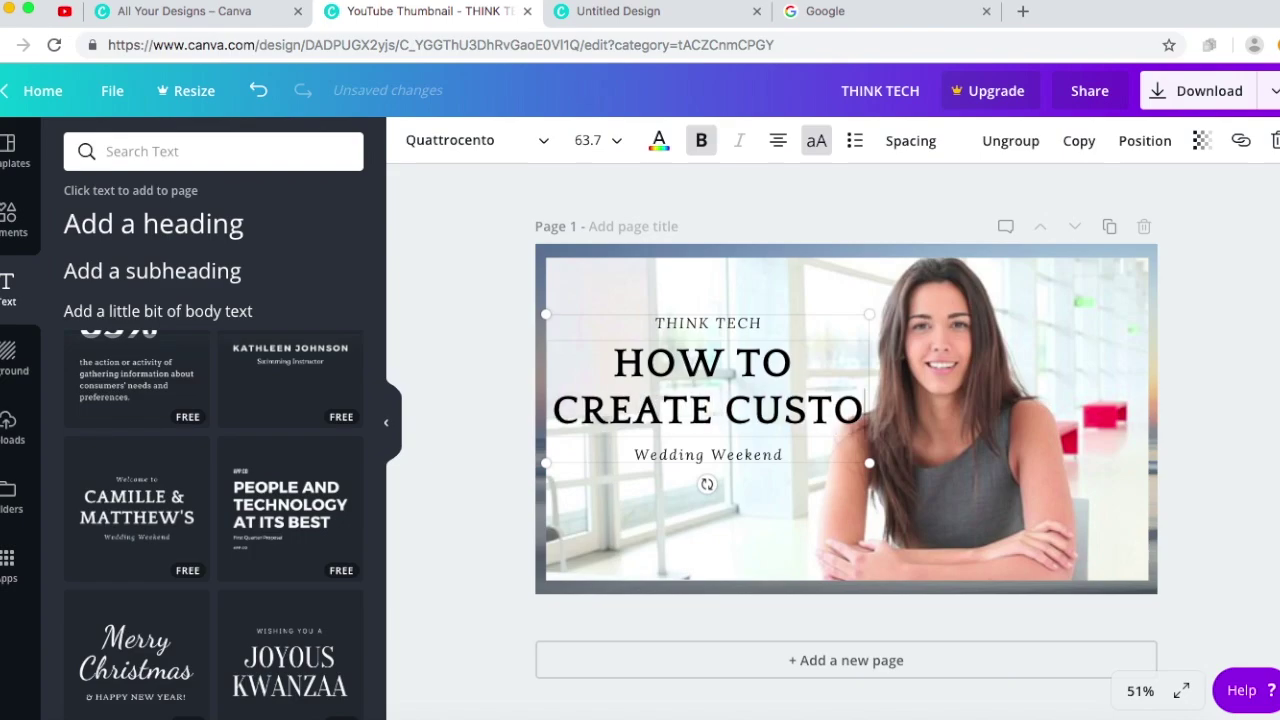
type("M THUMBA")
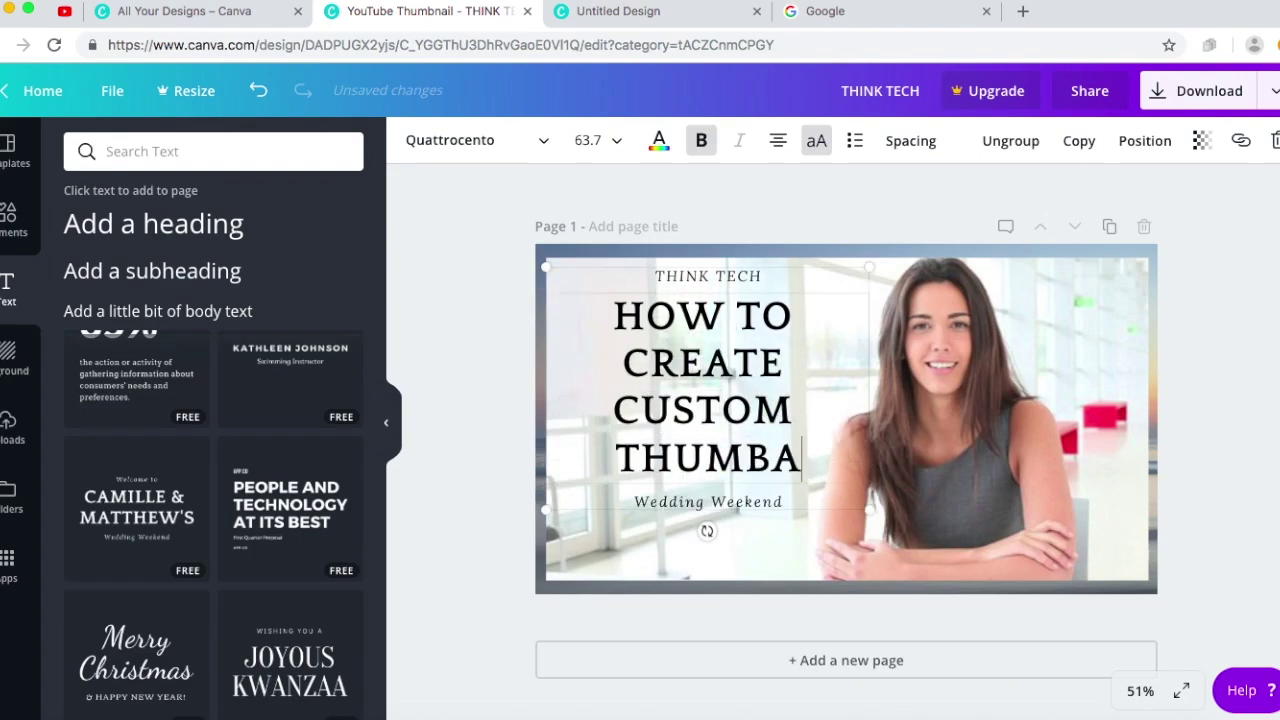
key("BackSpace")
type("NAI")
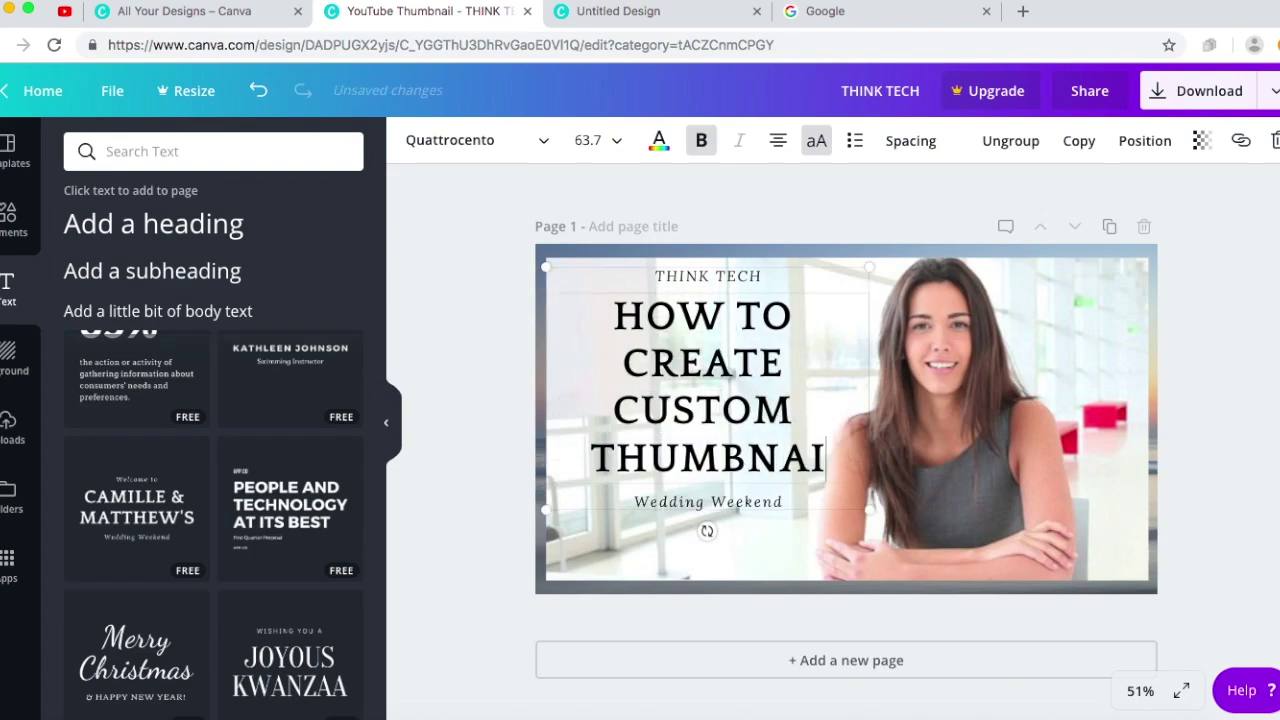
type("LS")
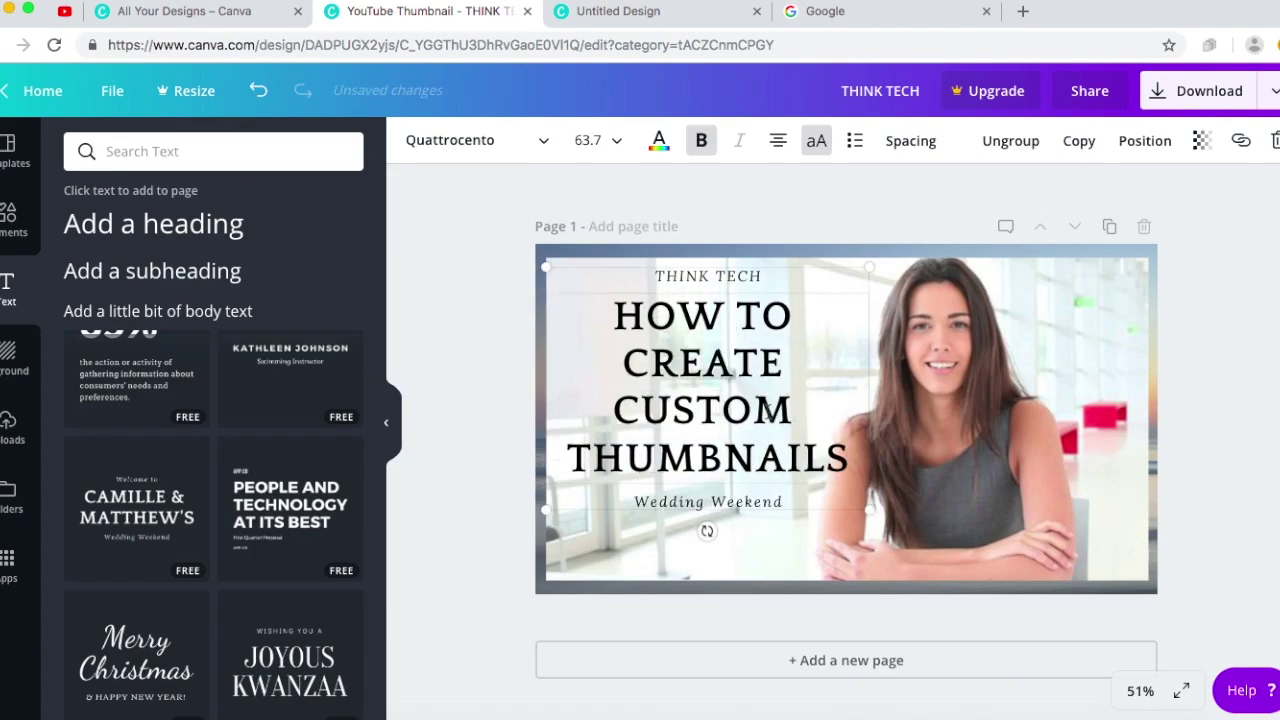
double_click(700, 496)
Delete the Wedding Weekend subtitle and set the heading font size to 56
key("ctrl+a")
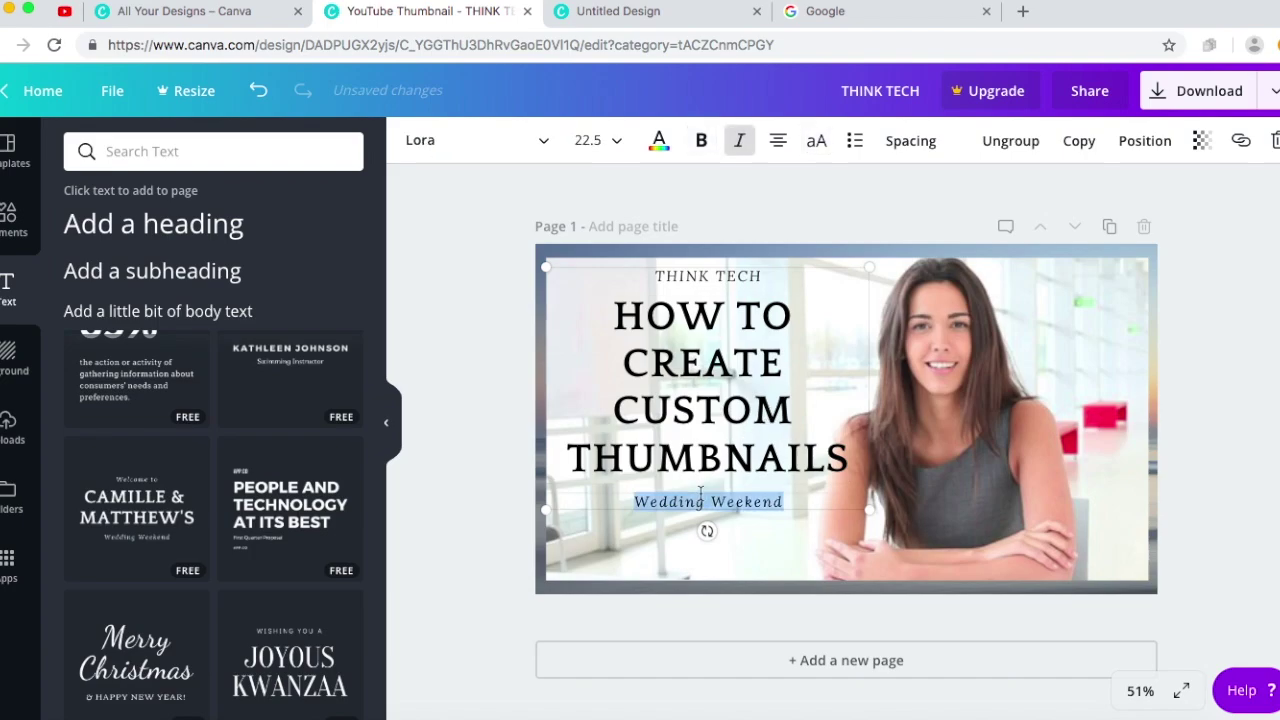
key("BackSpace")
left_click(857, 537)
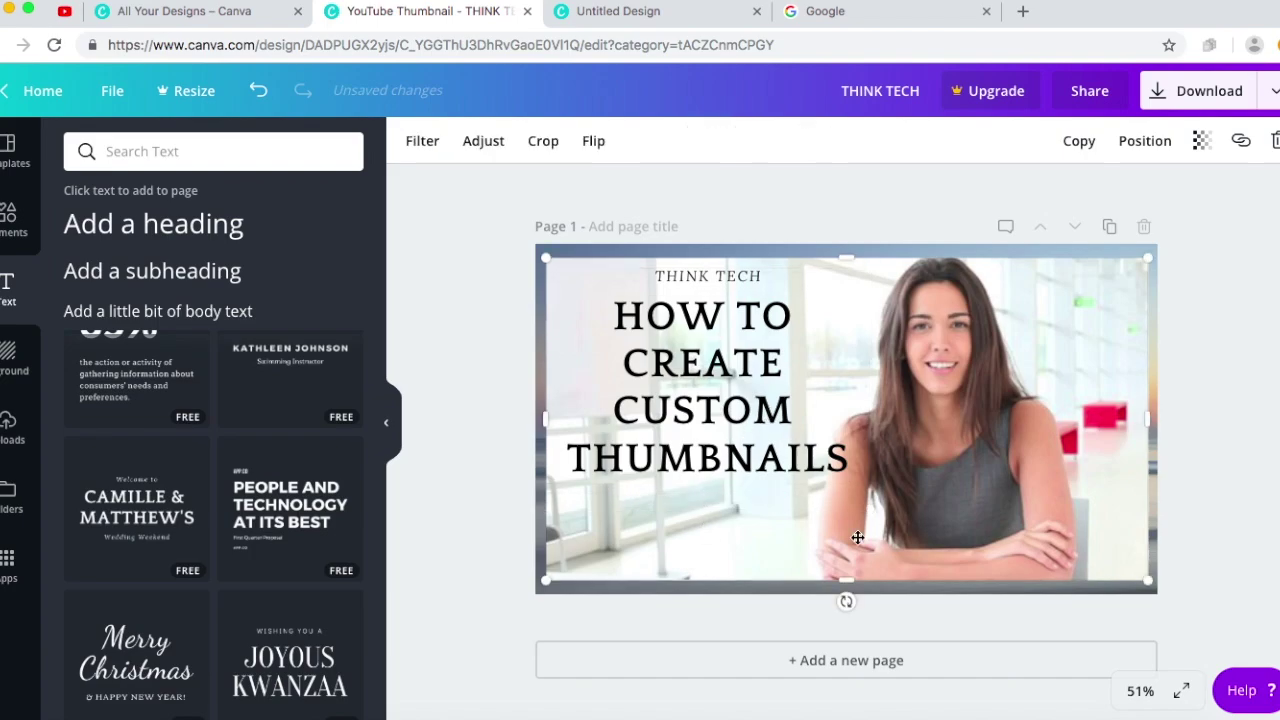
left_click(748, 388)
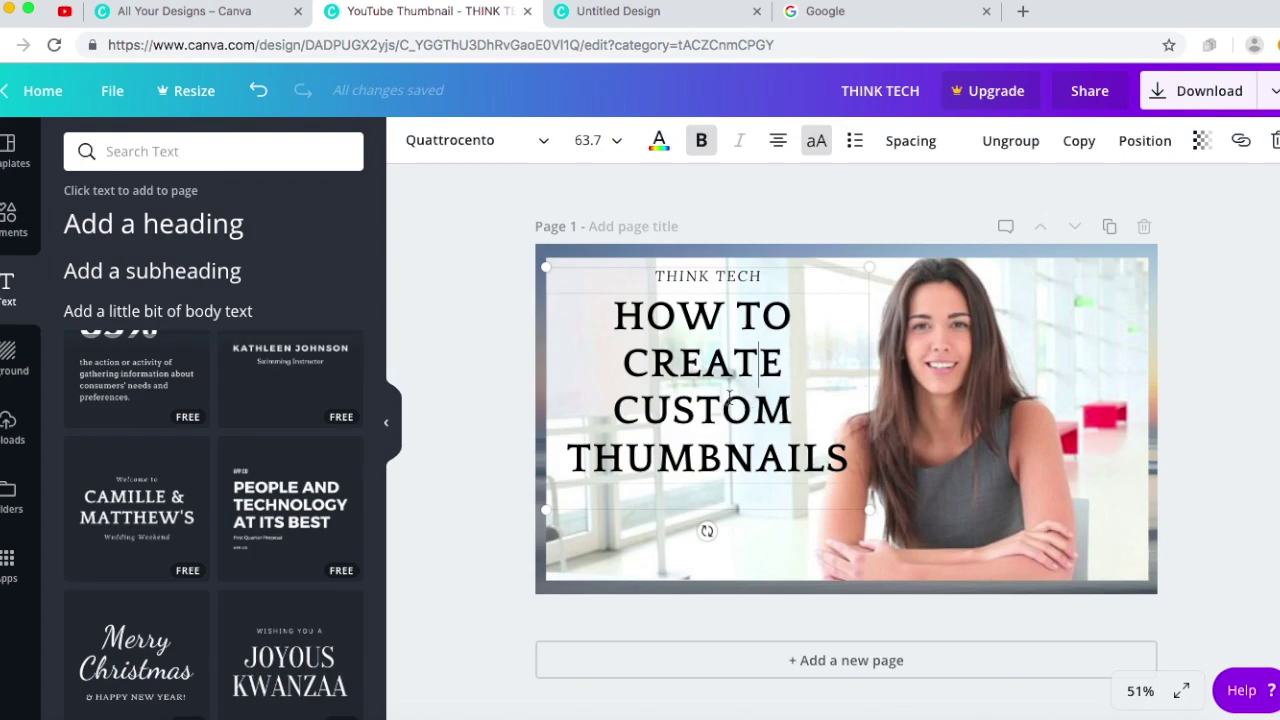
left_click(612, 143)
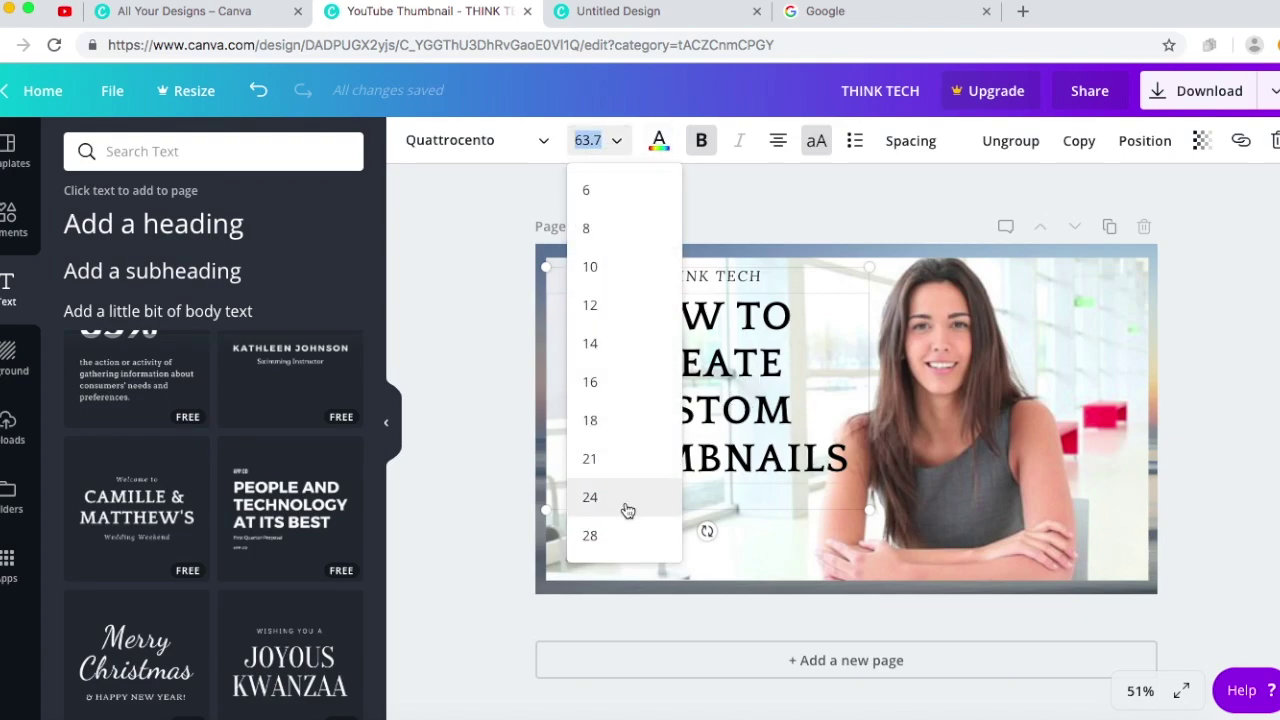
scroll(622, 500, "down", 3)
left_click(622, 440)
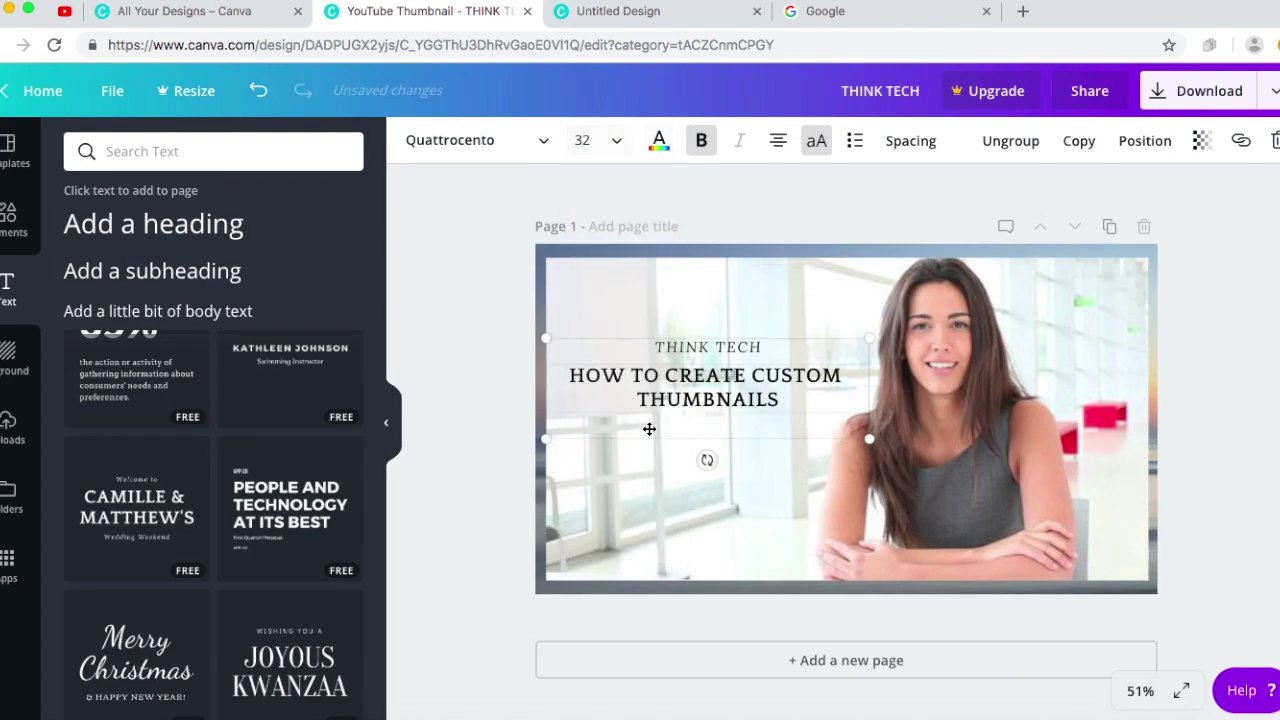
left_click(588, 141)
scroll(631, 360, "down", 5)
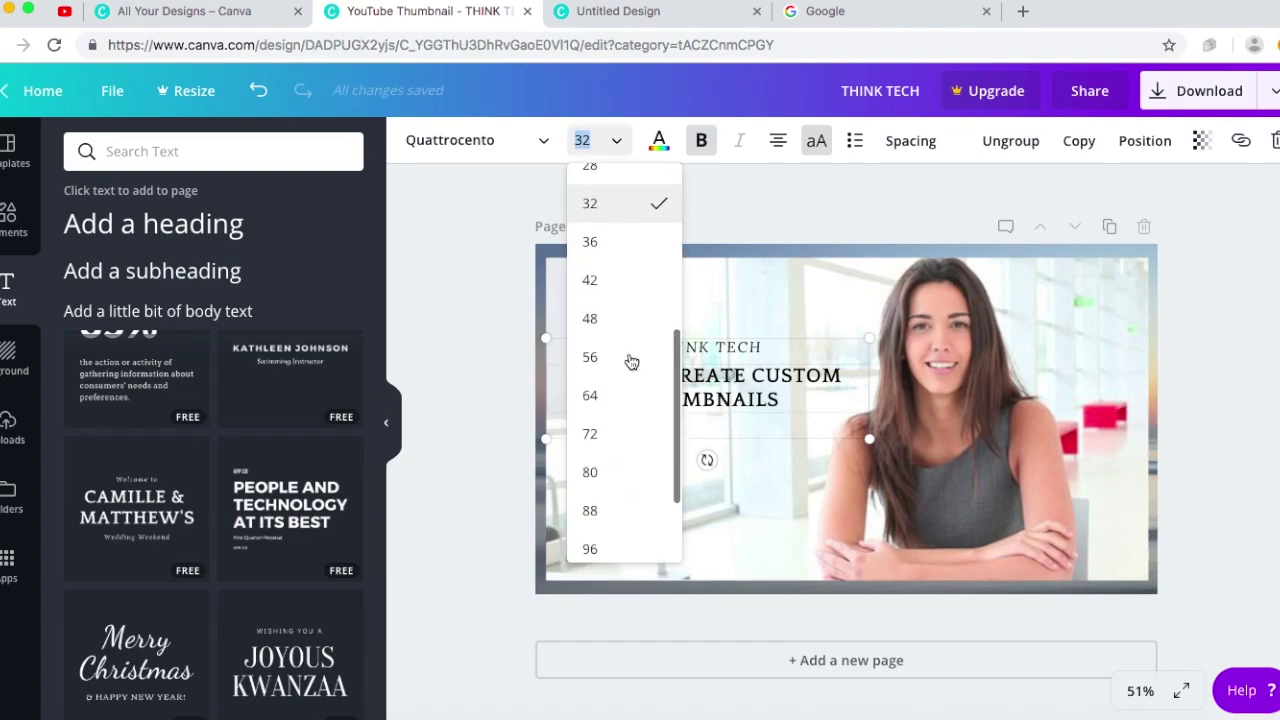
left_click(649, 234)
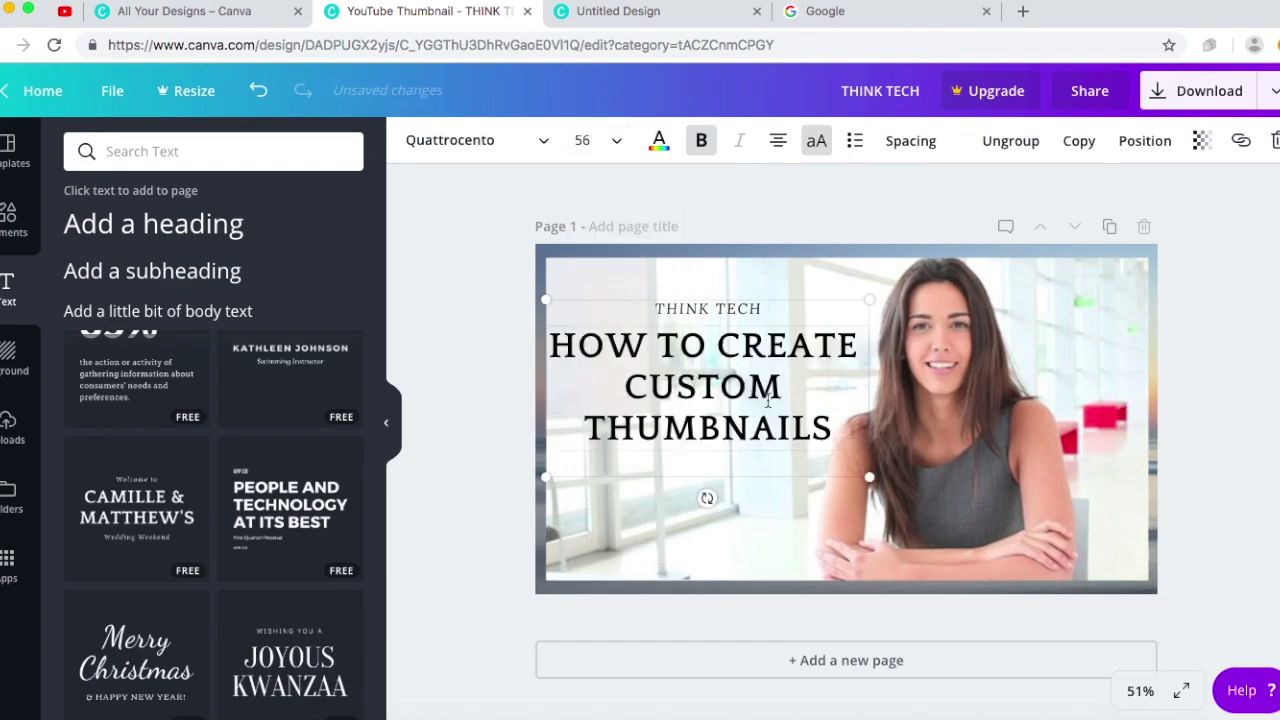
Shrink the title block and move it to the photo's left-centre
left_click_drag(798, 301, 797, 360)
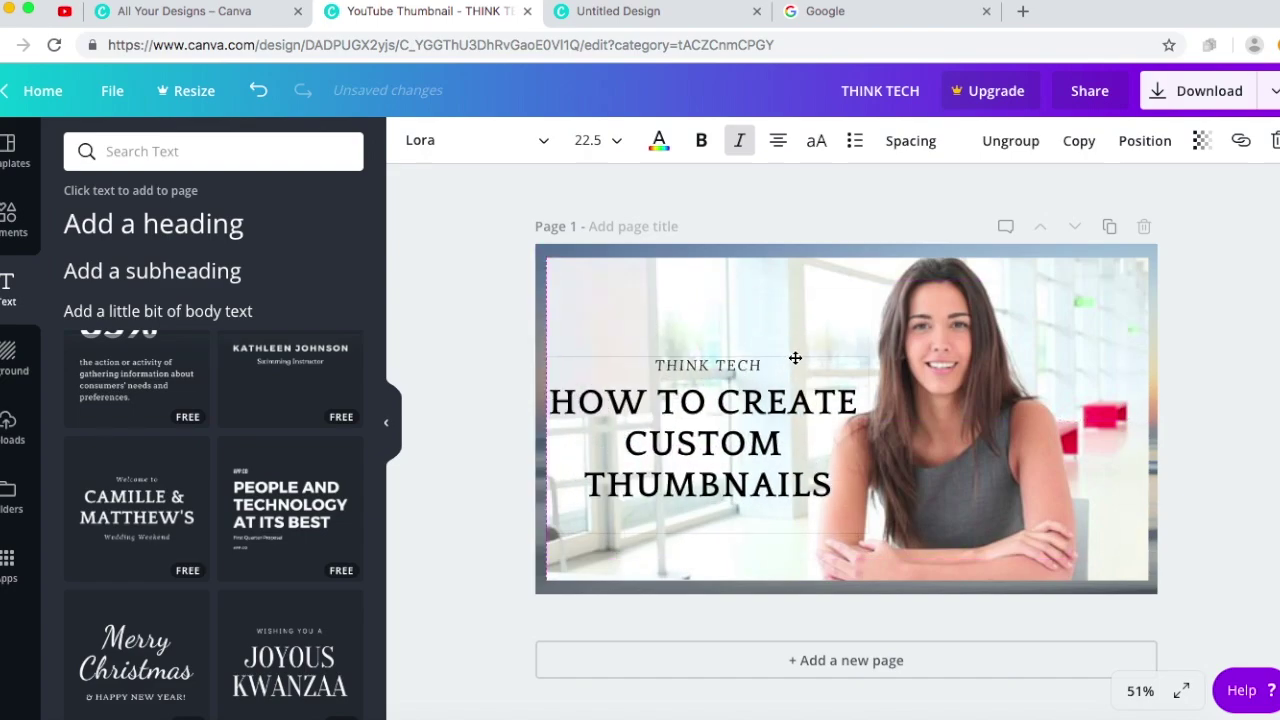
left_click(908, 363)
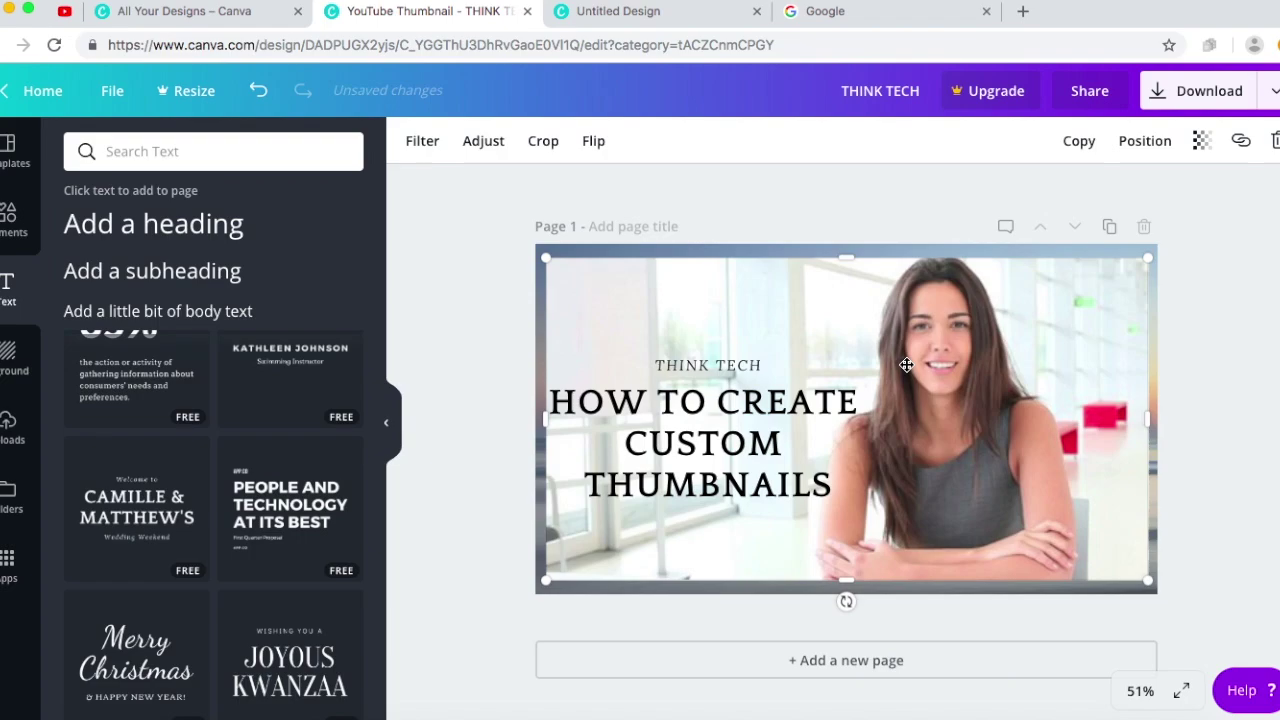
left_click(766, 452)
left_click_drag(875, 534, 810, 500)
left_click_drag(688, 428, 738, 430)
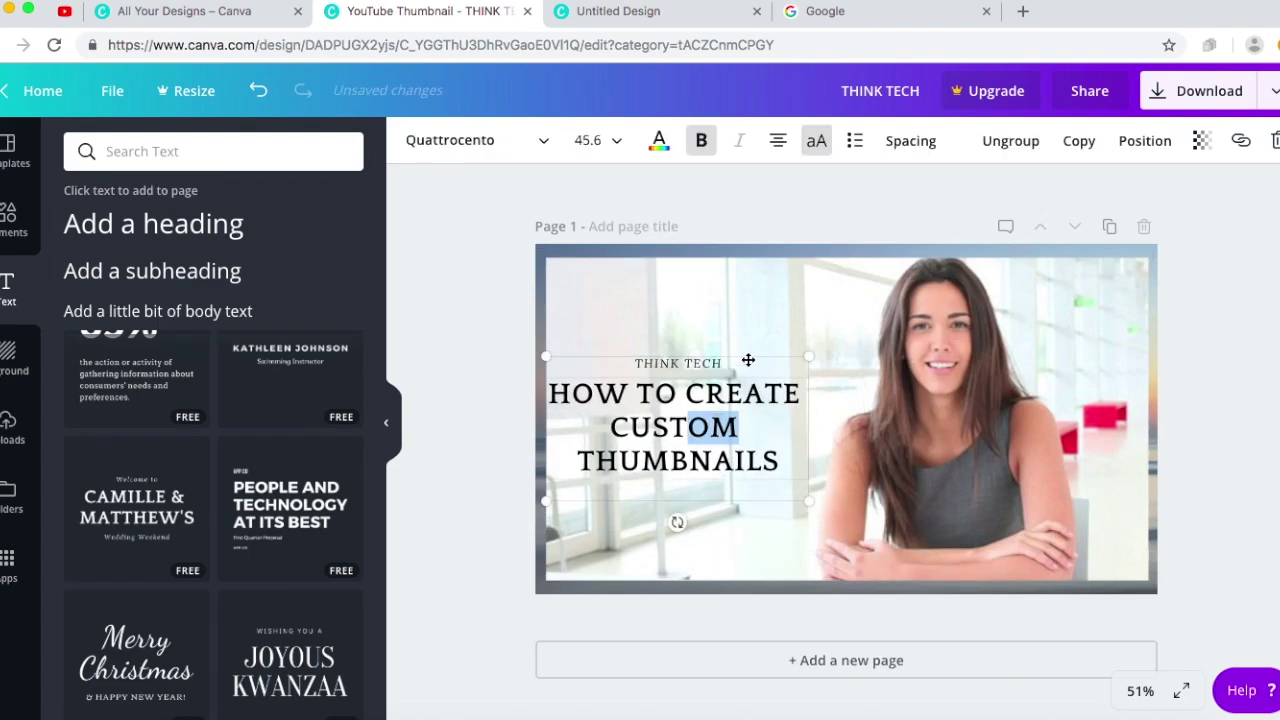
left_click_drag(752, 360, 772, 374)
left_click(796, 289)
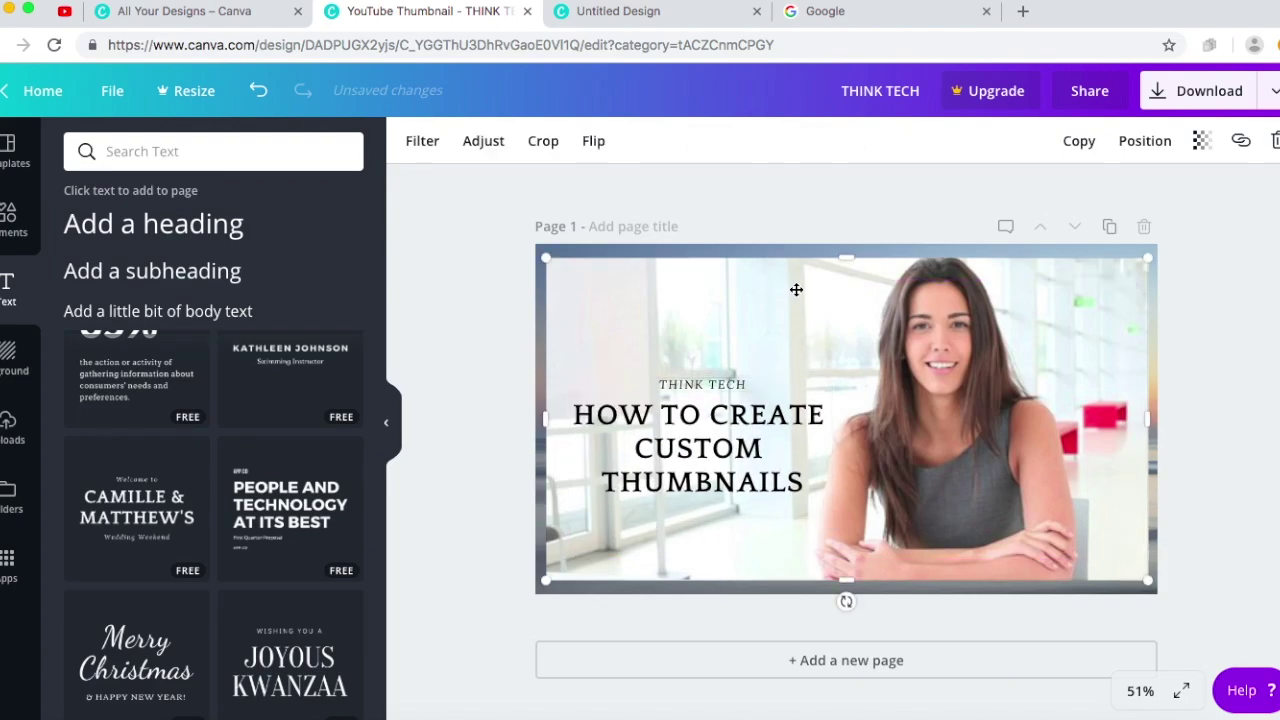
Search Google for 'yotube logo' and browse the image results
left_click(843, 14)
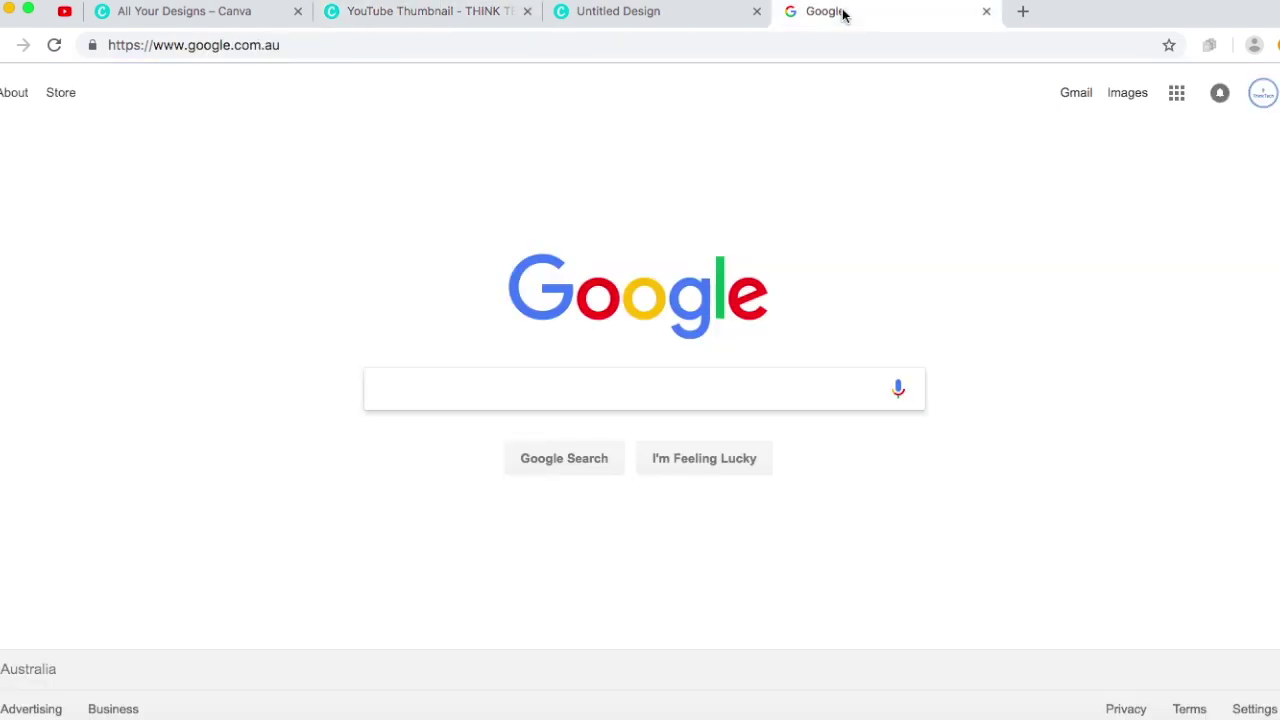
type("yotube logo")
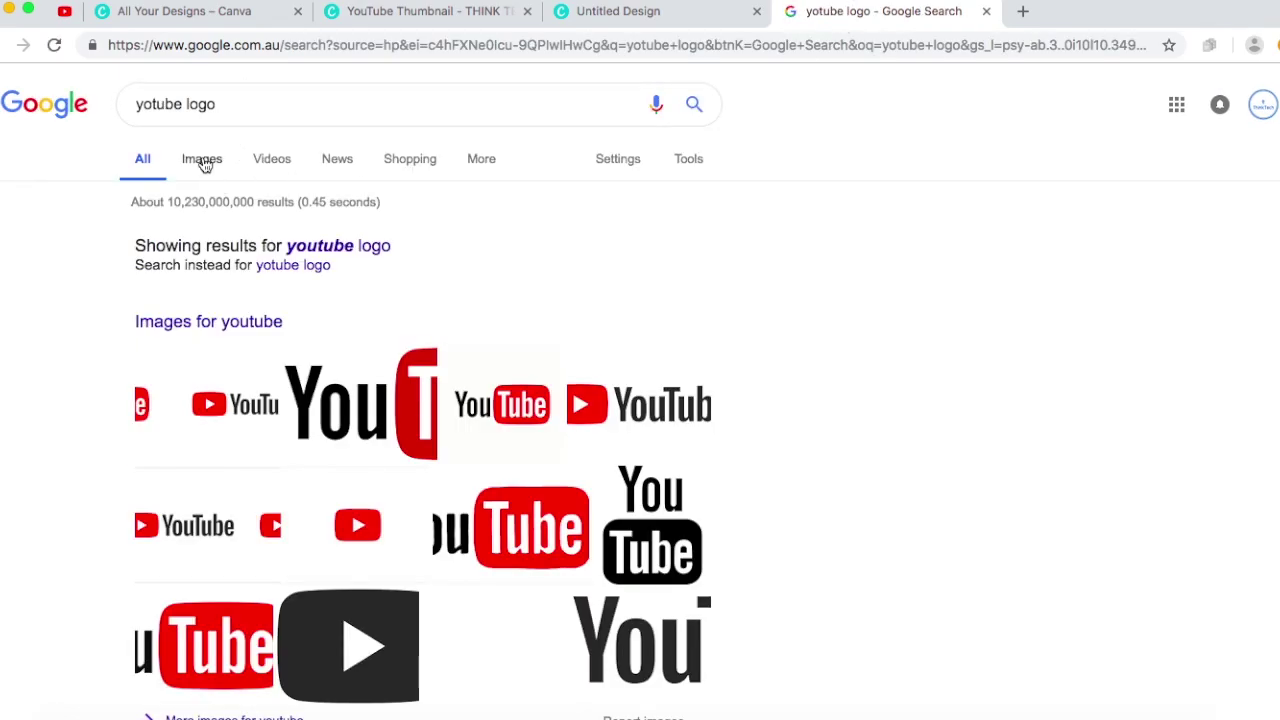
left_click(202, 160)
scroll(510, 315, "down", 5)
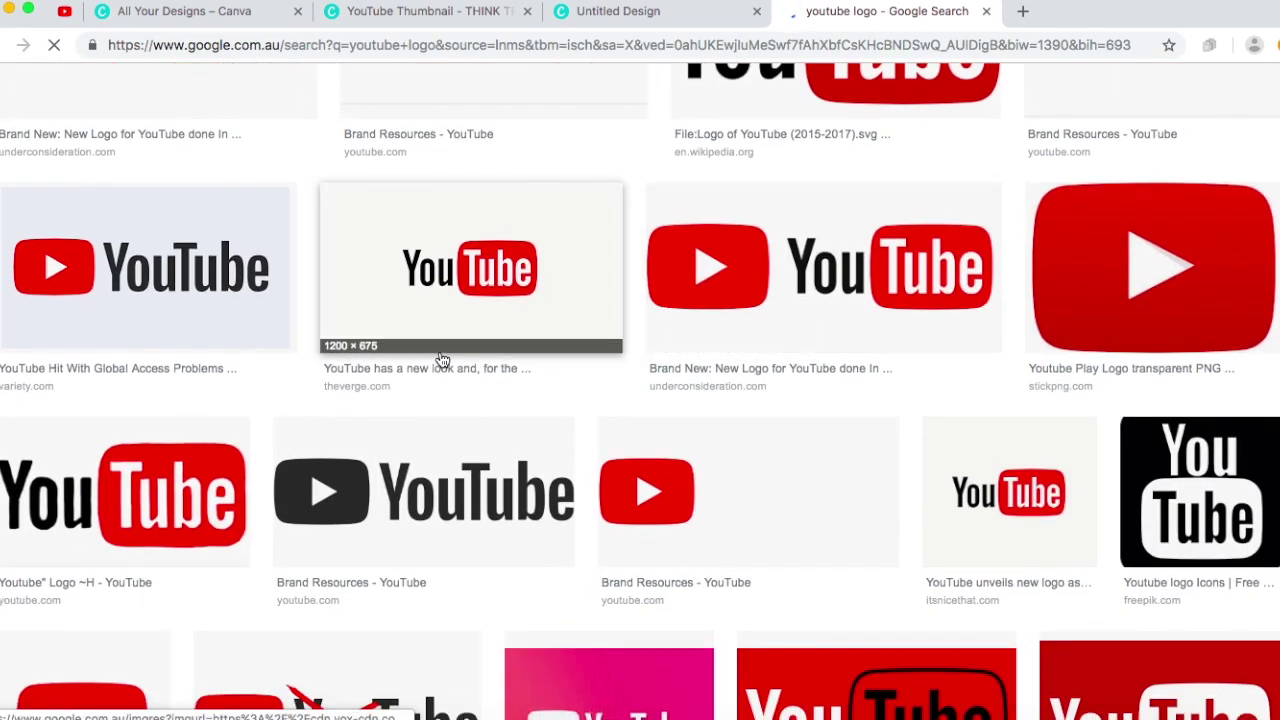
scroll(480, 293, "down", 3)
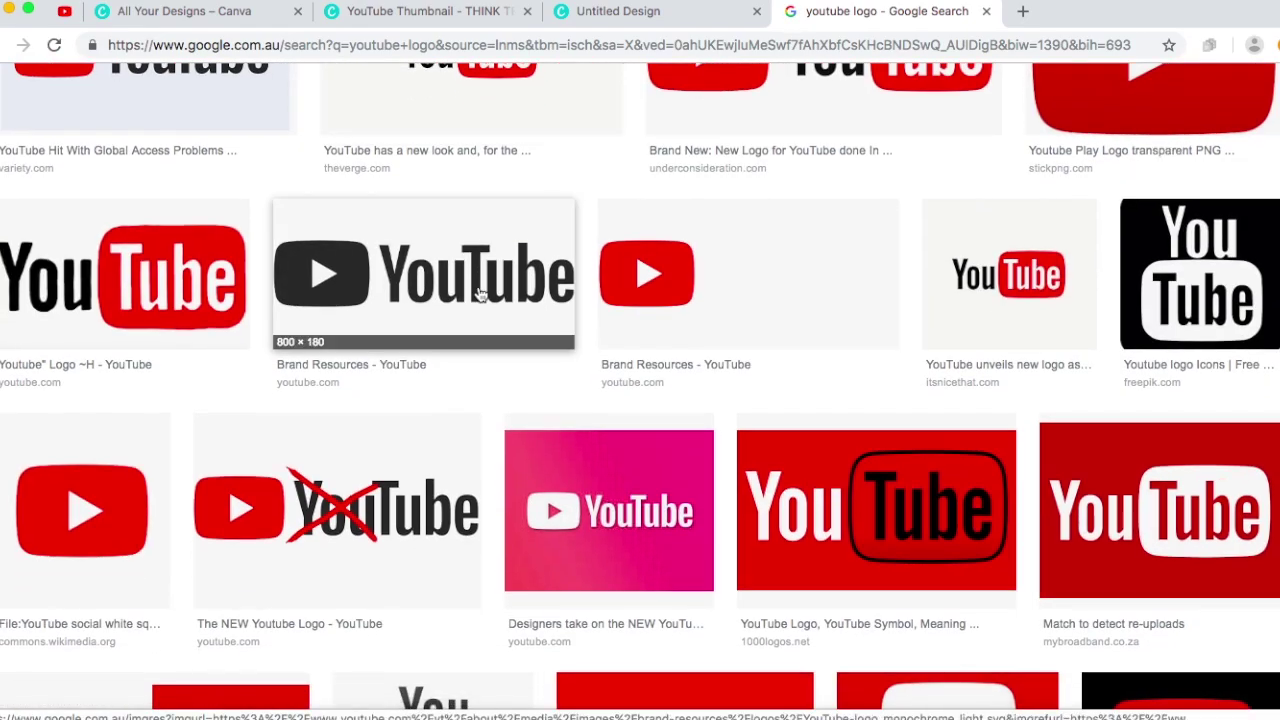
scroll(481, 292, "up", 1)
scroll(481, 293, "down", 3)
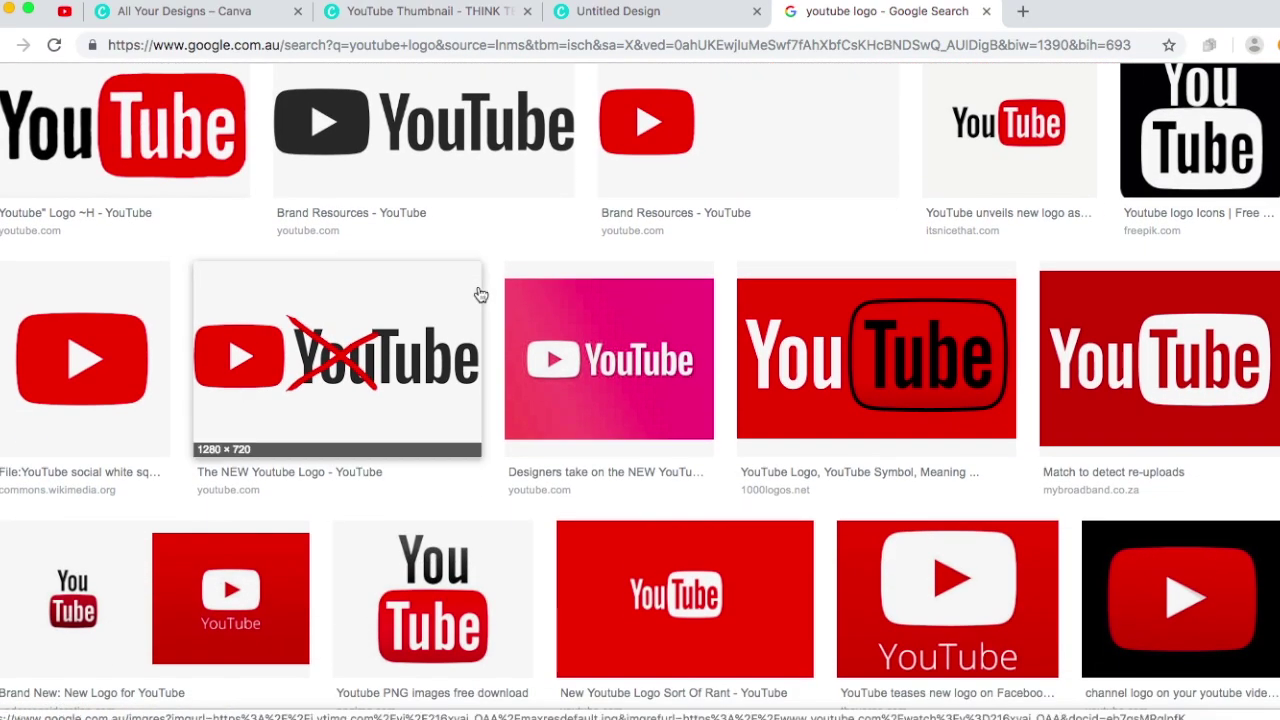
scroll(478, 292, "up", 5)
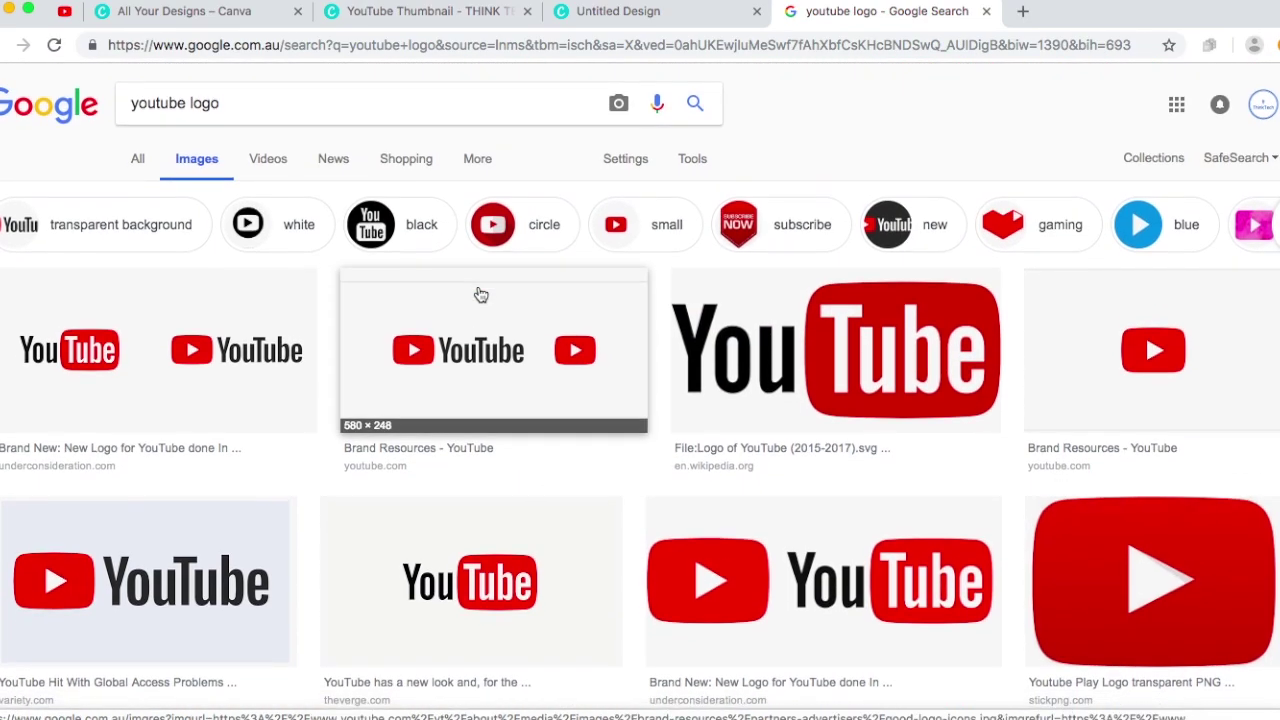
scroll(760, 426, "down", 3)
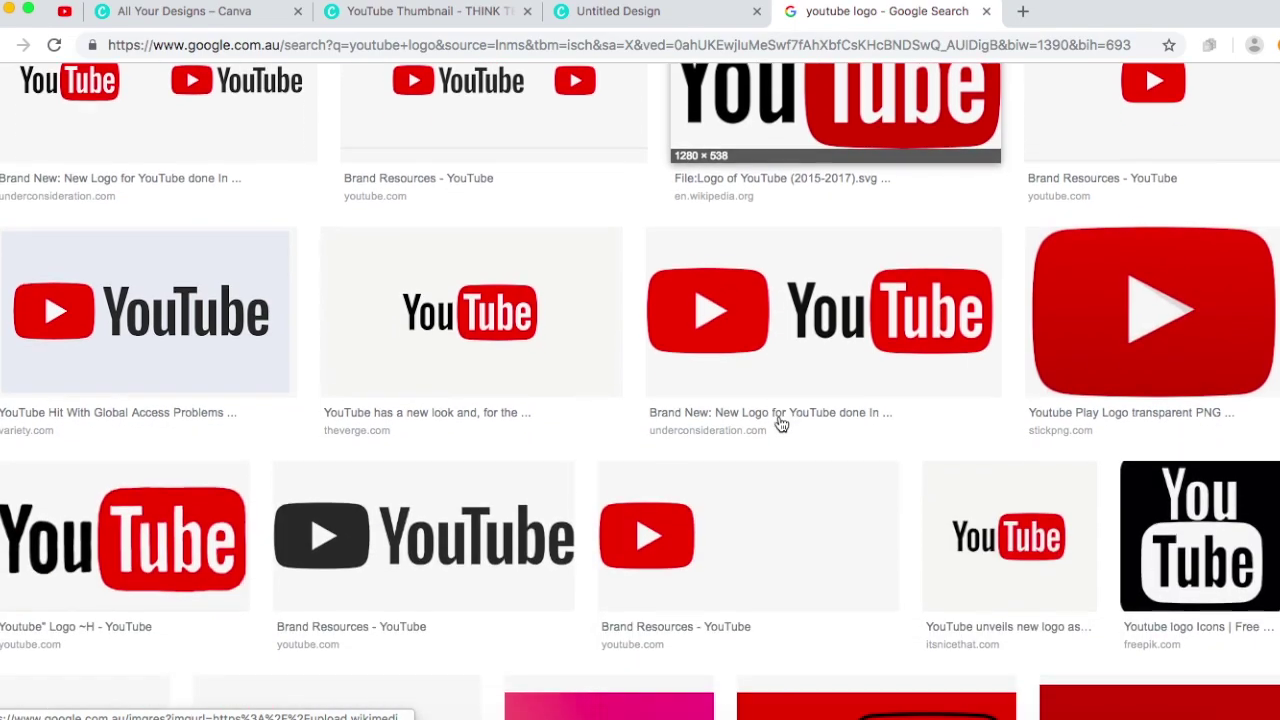
Preview The Verge's YouTube logo and start a screen capture, then cancel it
left_click(534, 334)
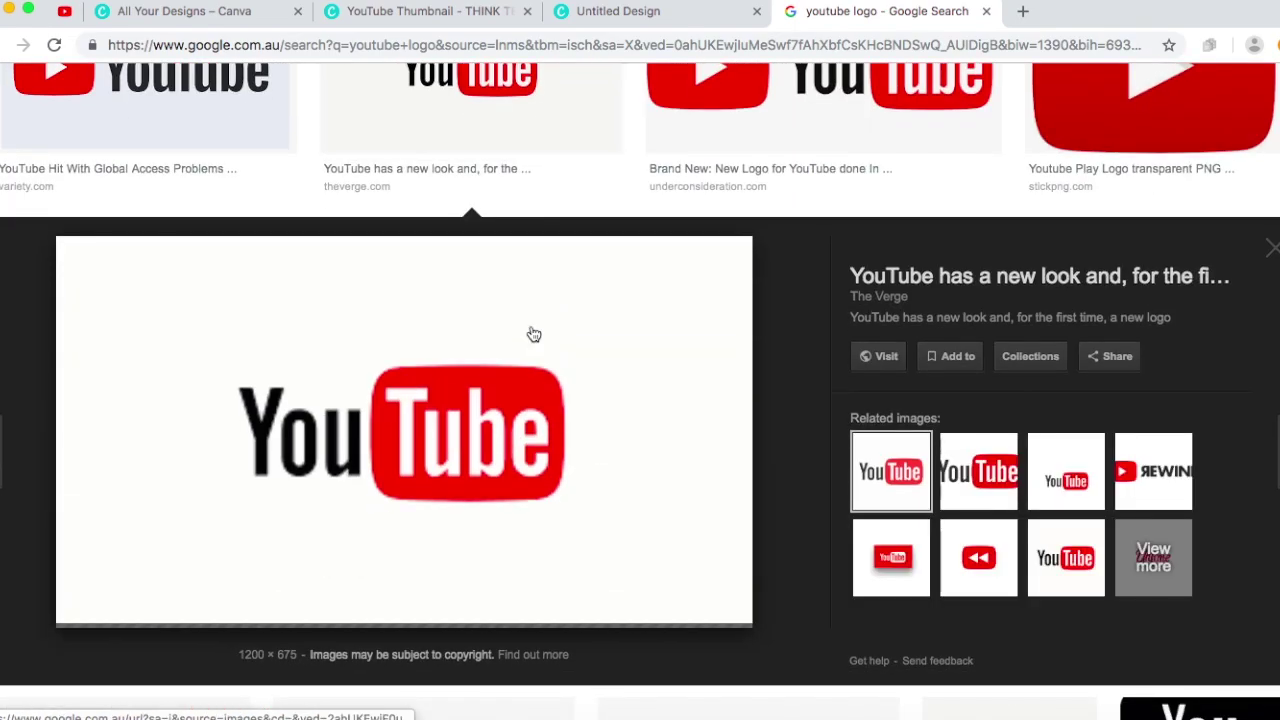
key("super+shift+4")
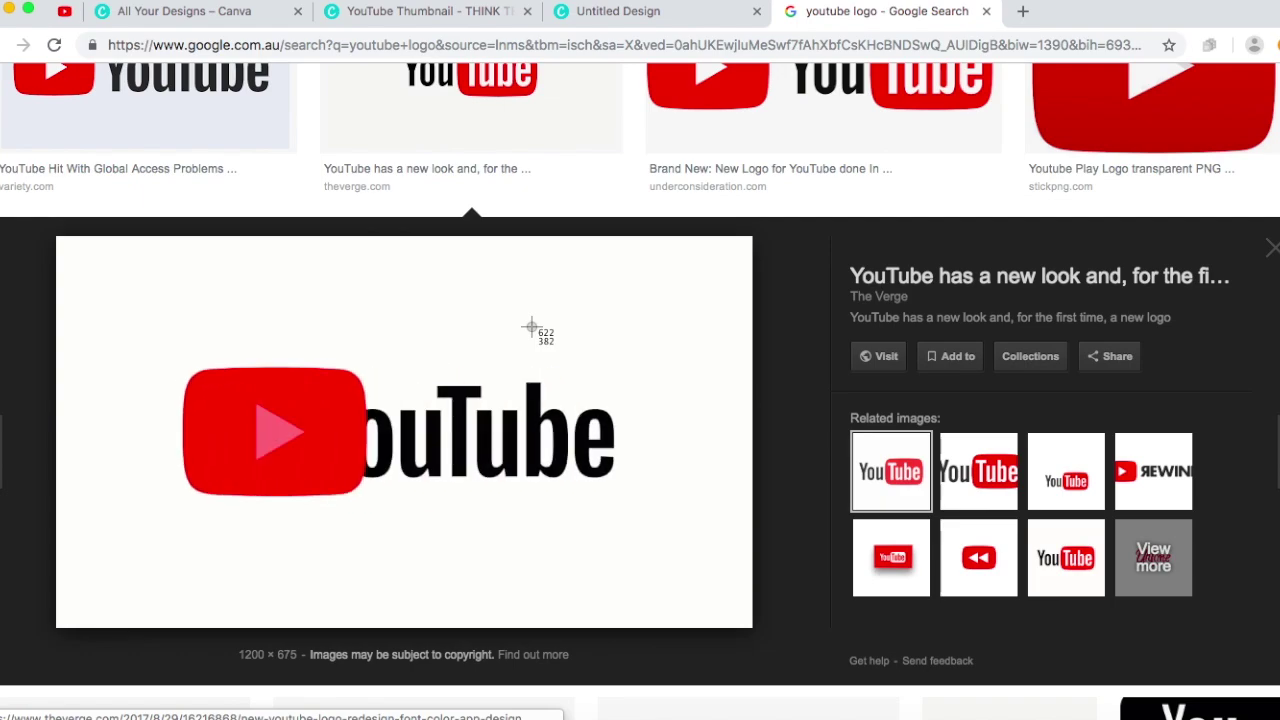
key("Escape")
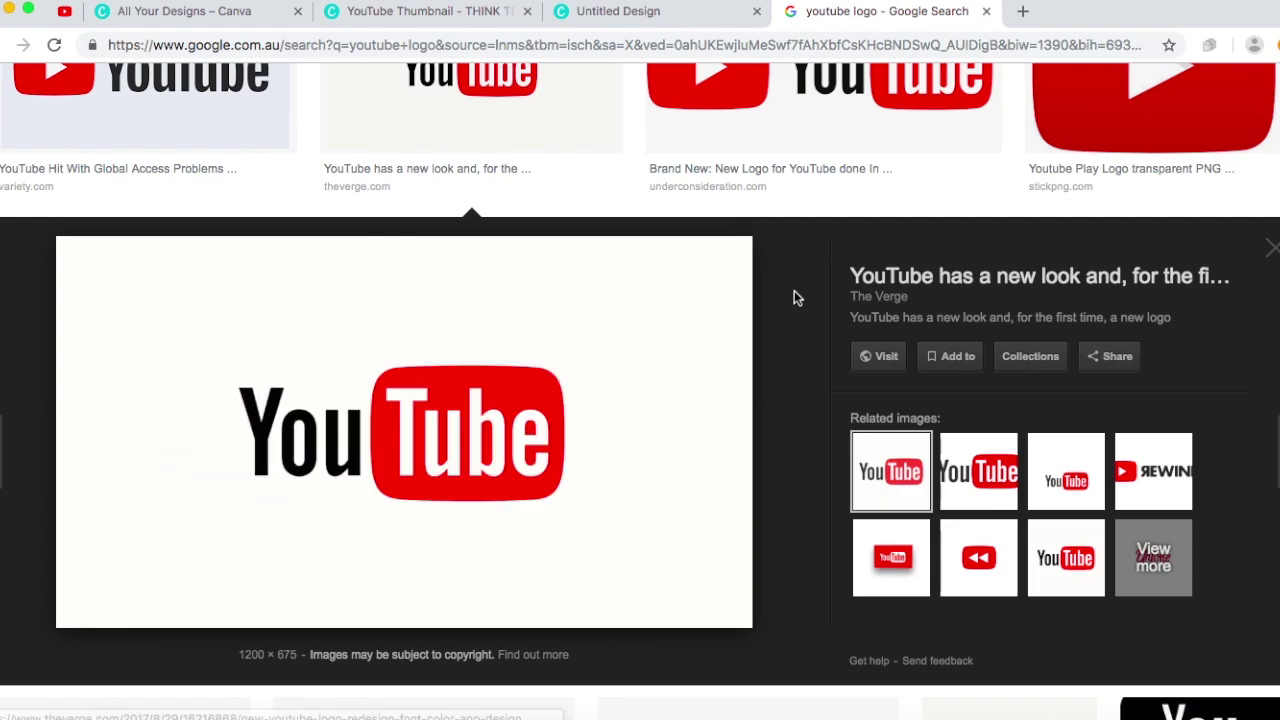
scroll(794, 290, "up", 5)
scroll(794, 298, "up", 1)
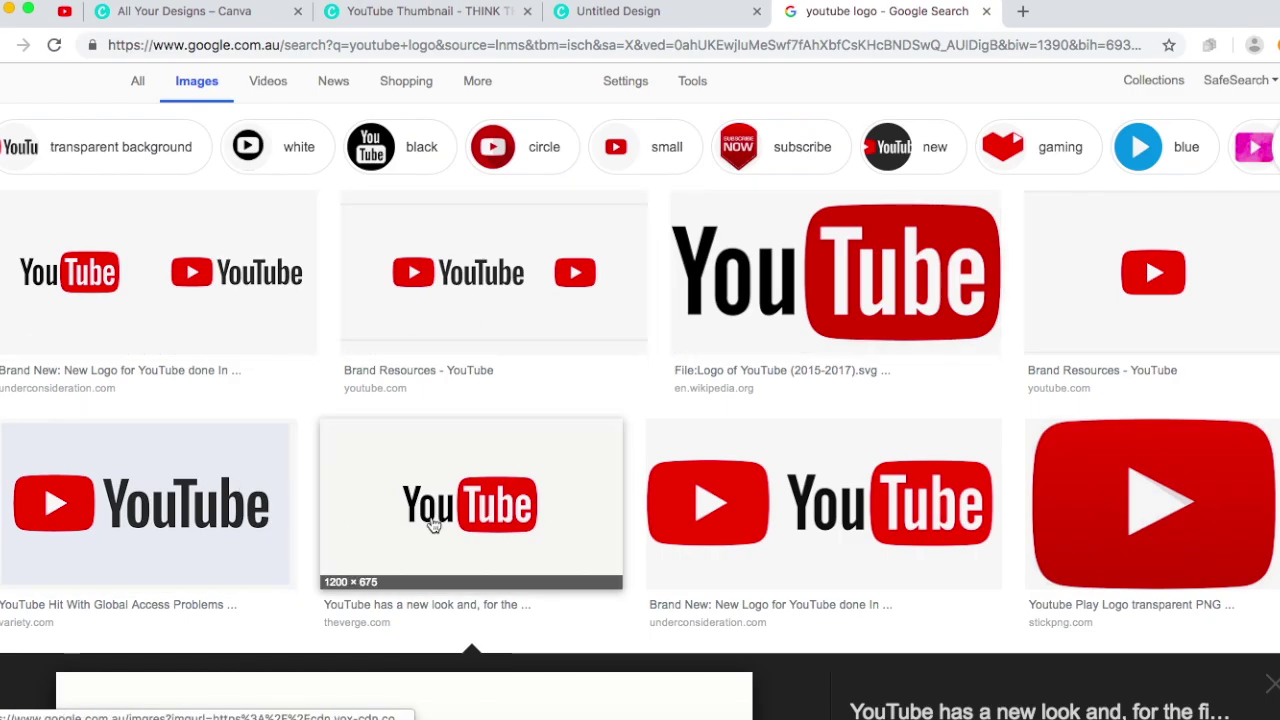
scroll(432, 527, "down", 12)
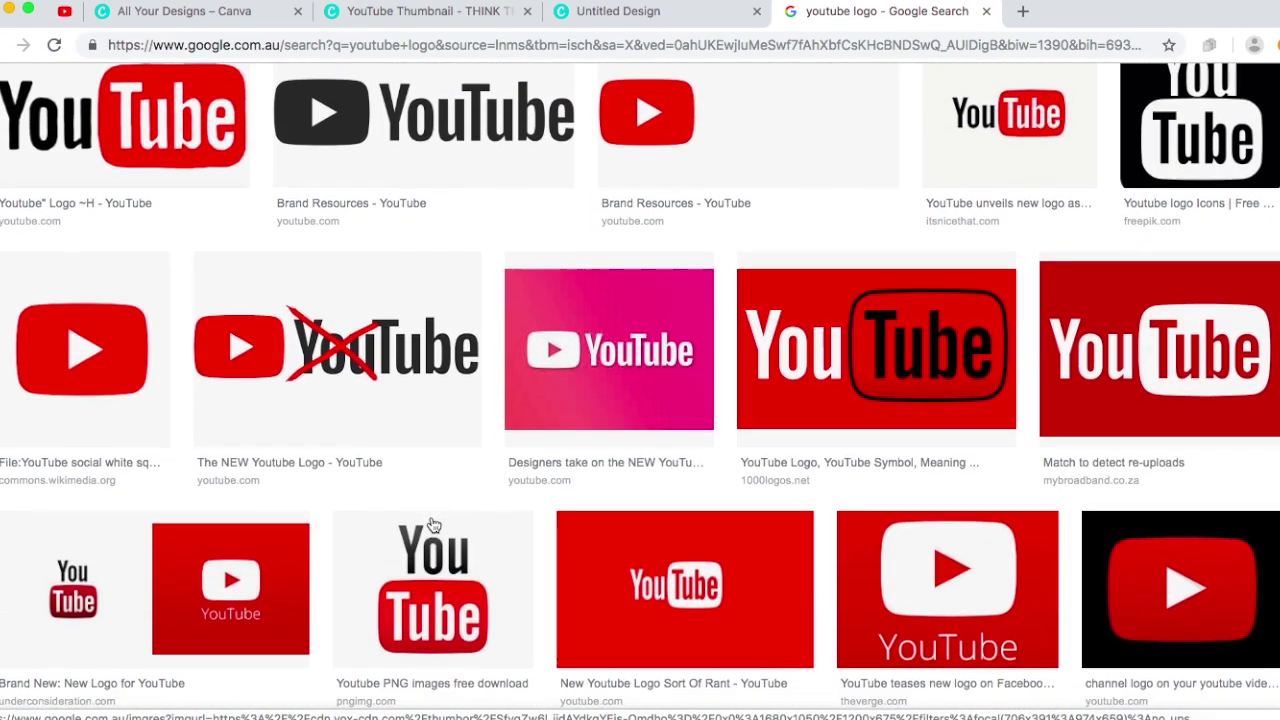
scroll(432, 524, "down", 2)
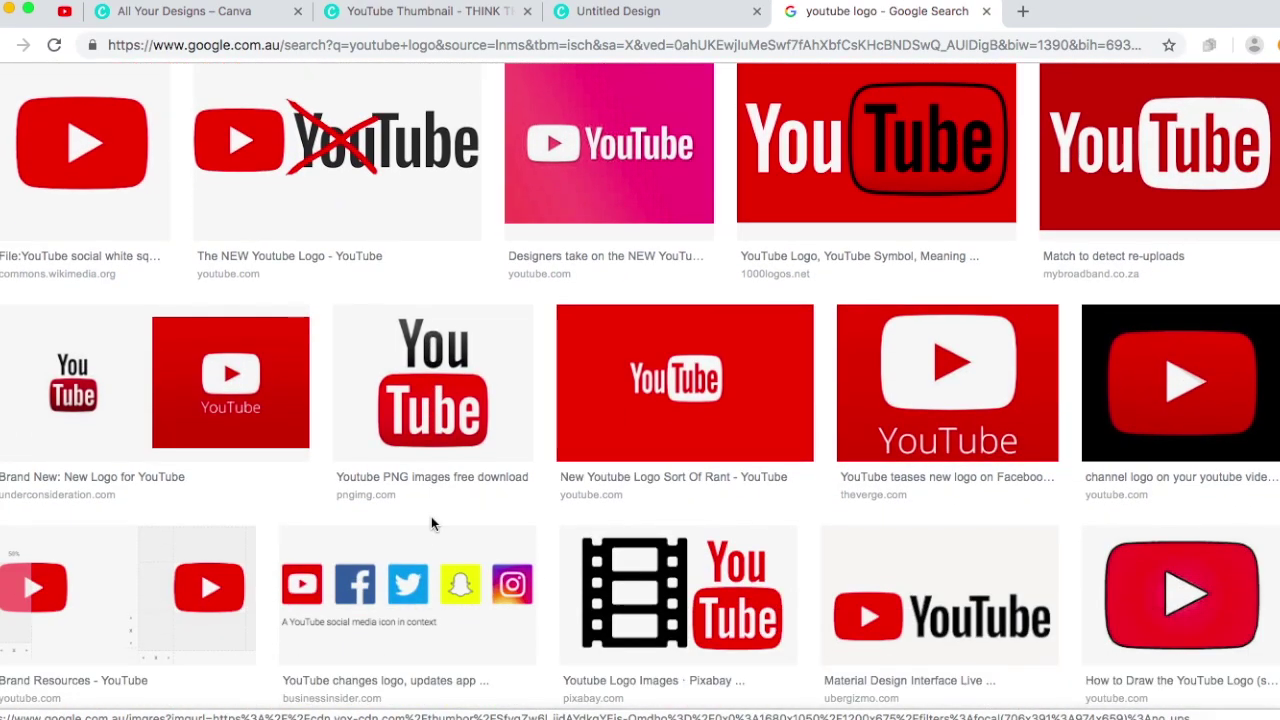
Preview other YouTube logos and screenshot the red play-button logo region
left_click(480, 345)
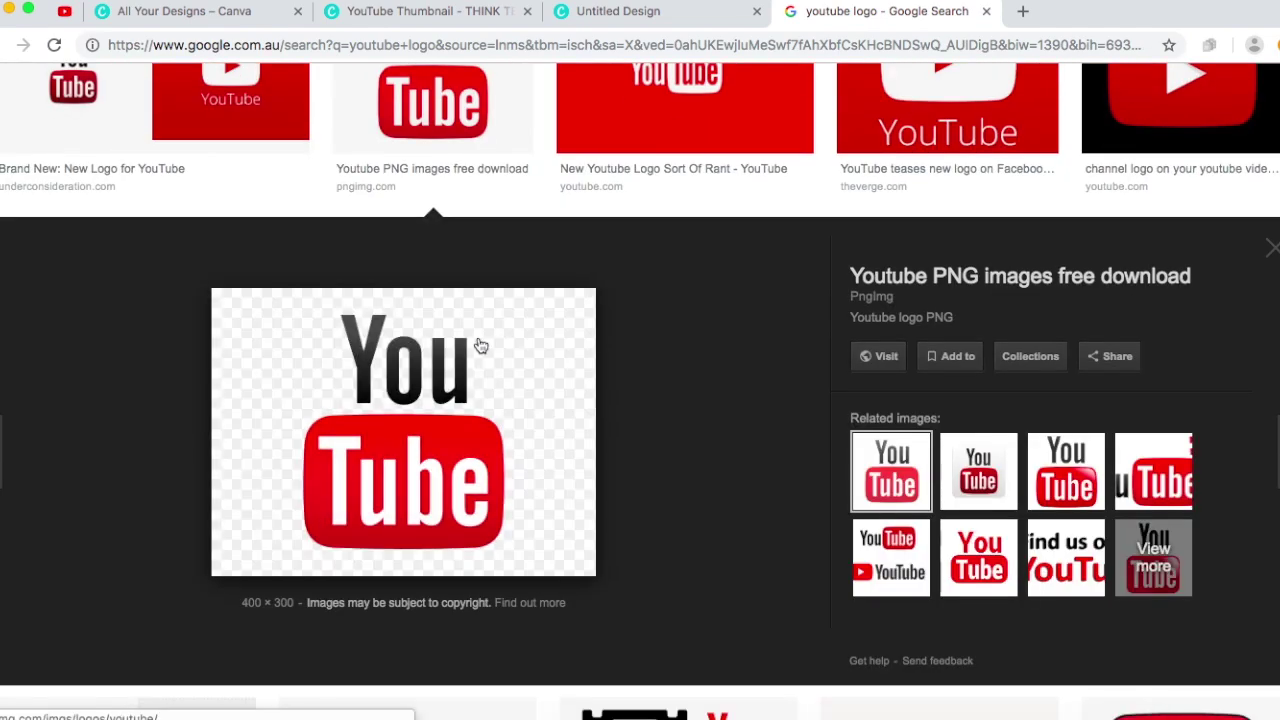
key("super+shift+4")
key("Escape")
scroll(677, 363, "up", 5)
left_click(960, 498)
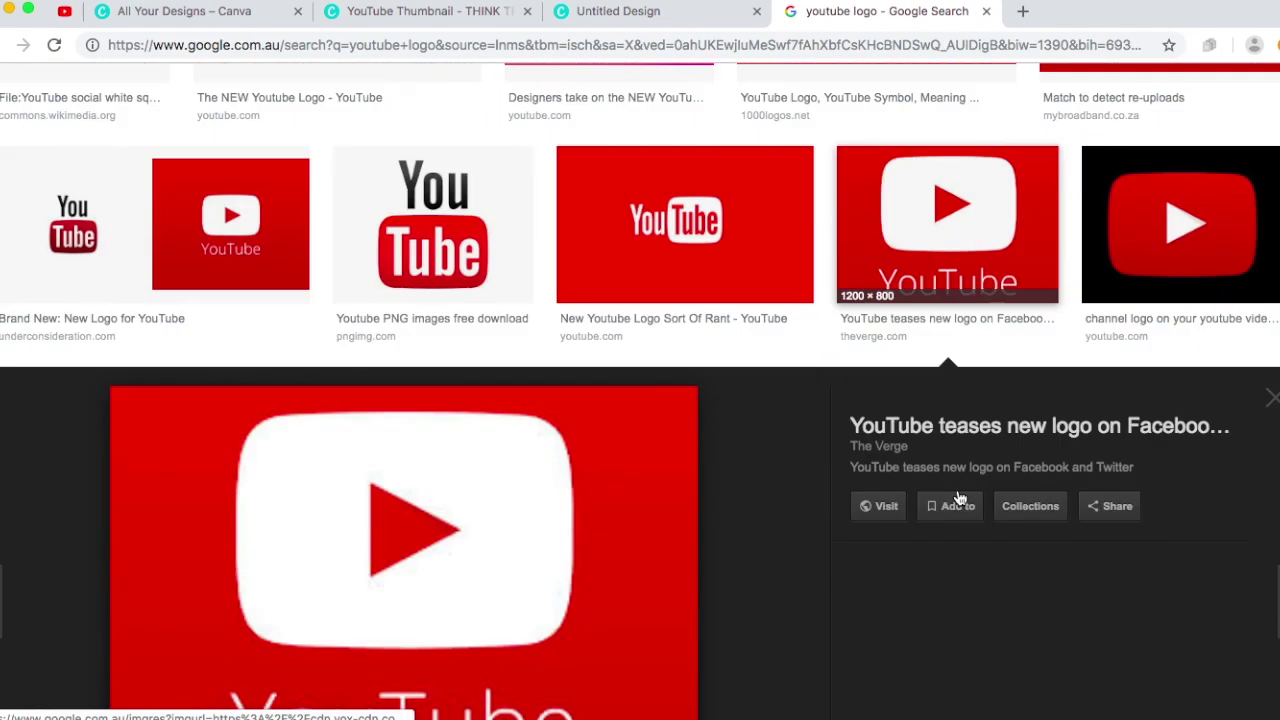
key("super+shift+4")
left_click_drag(174, 250, 620, 622)
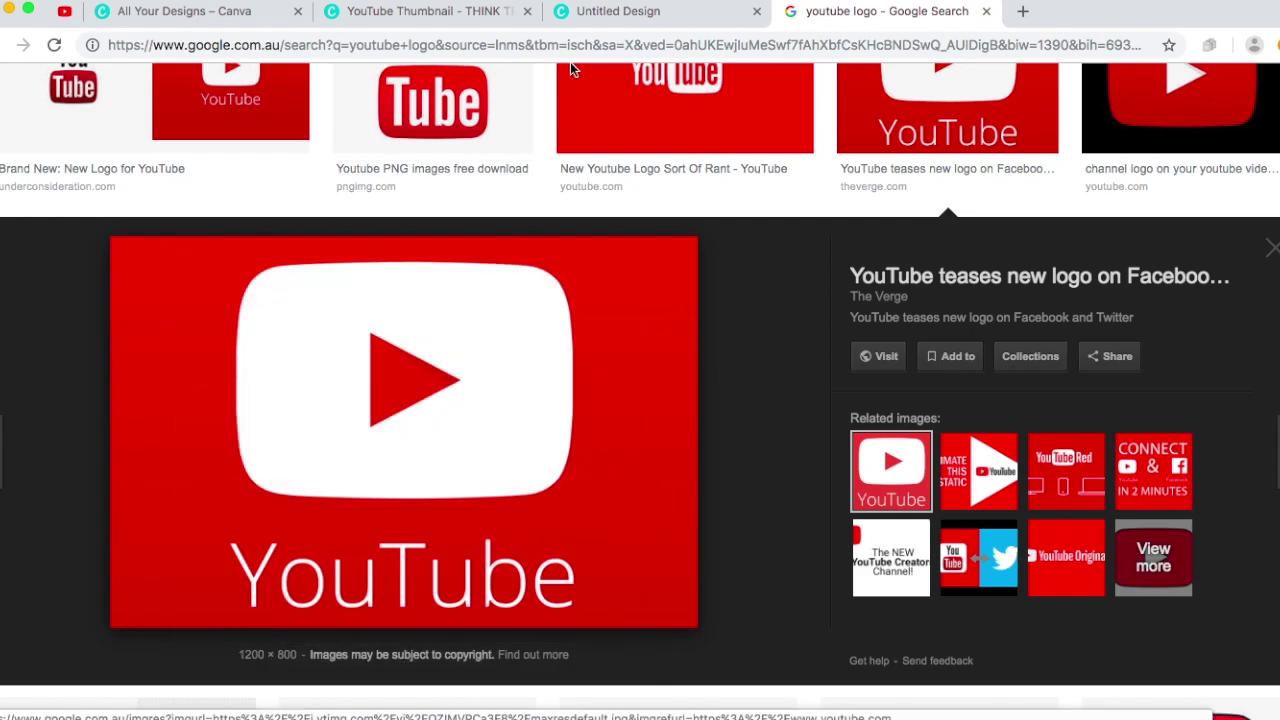
Return to the YouTube Thumbnail design in Canva and show the Uploads panel
left_click(636, 14)
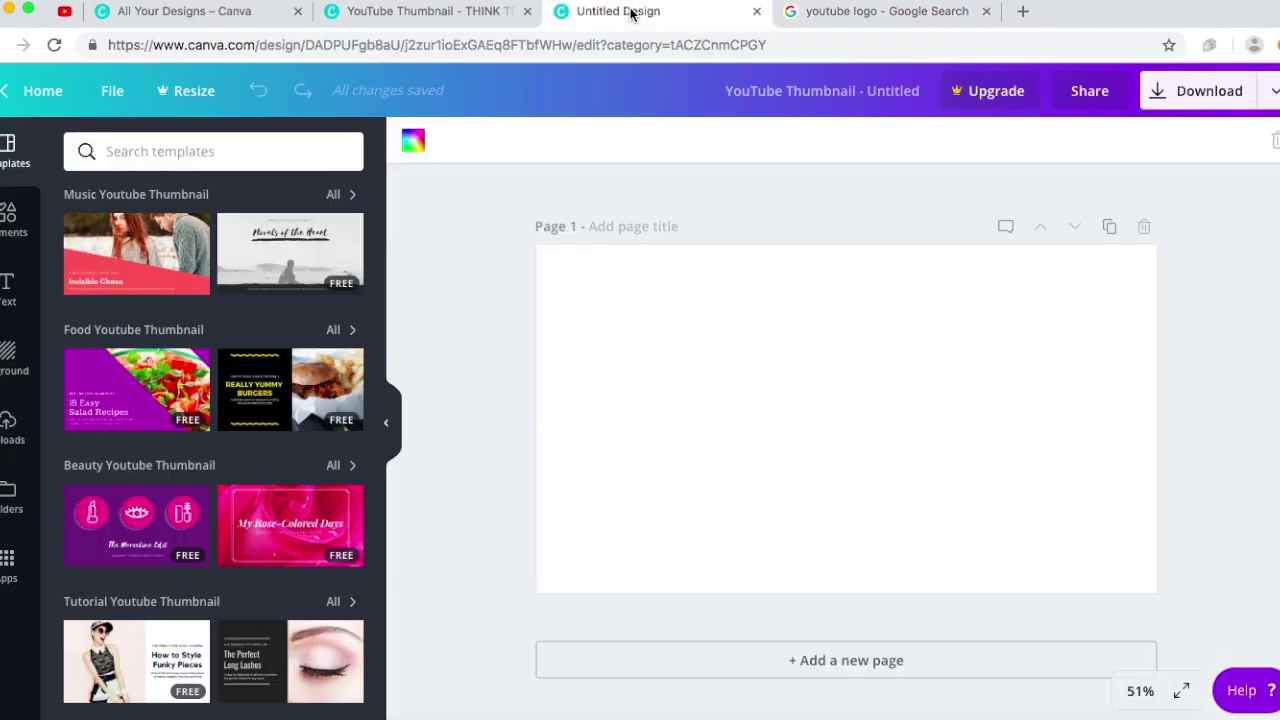
left_click(444, 12)
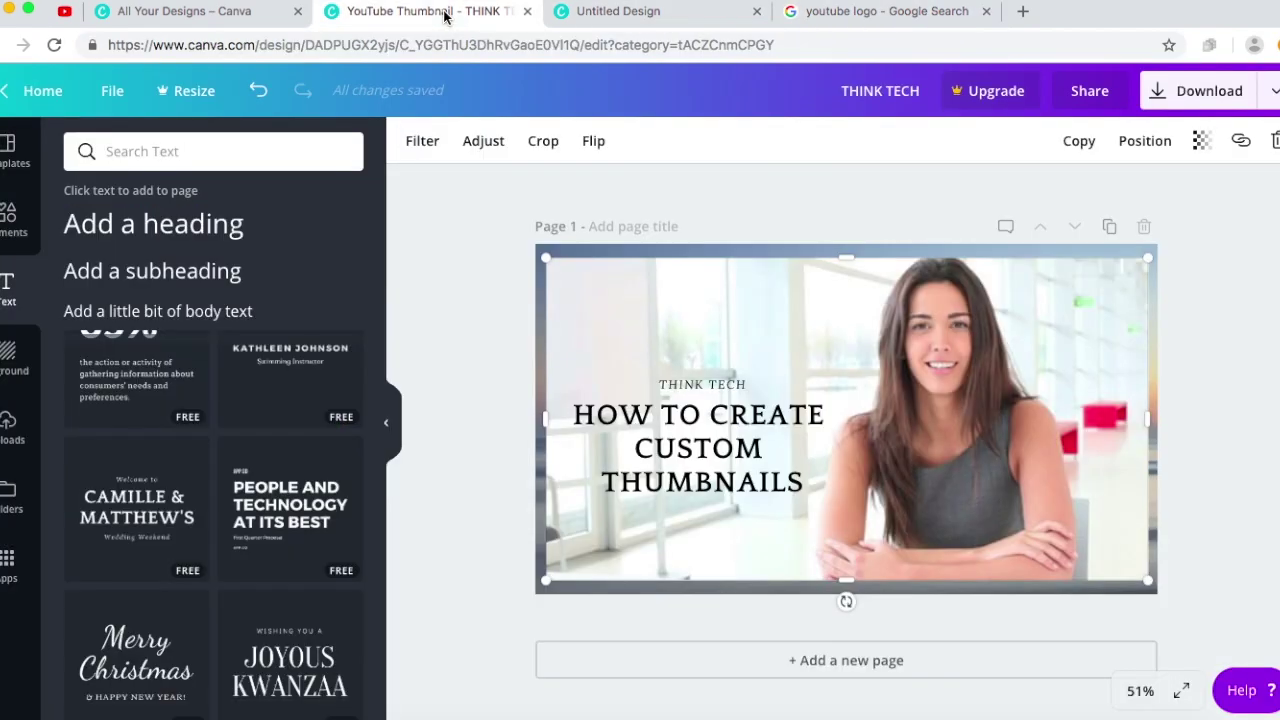
left_click(449, 308)
left_click(14, 430)
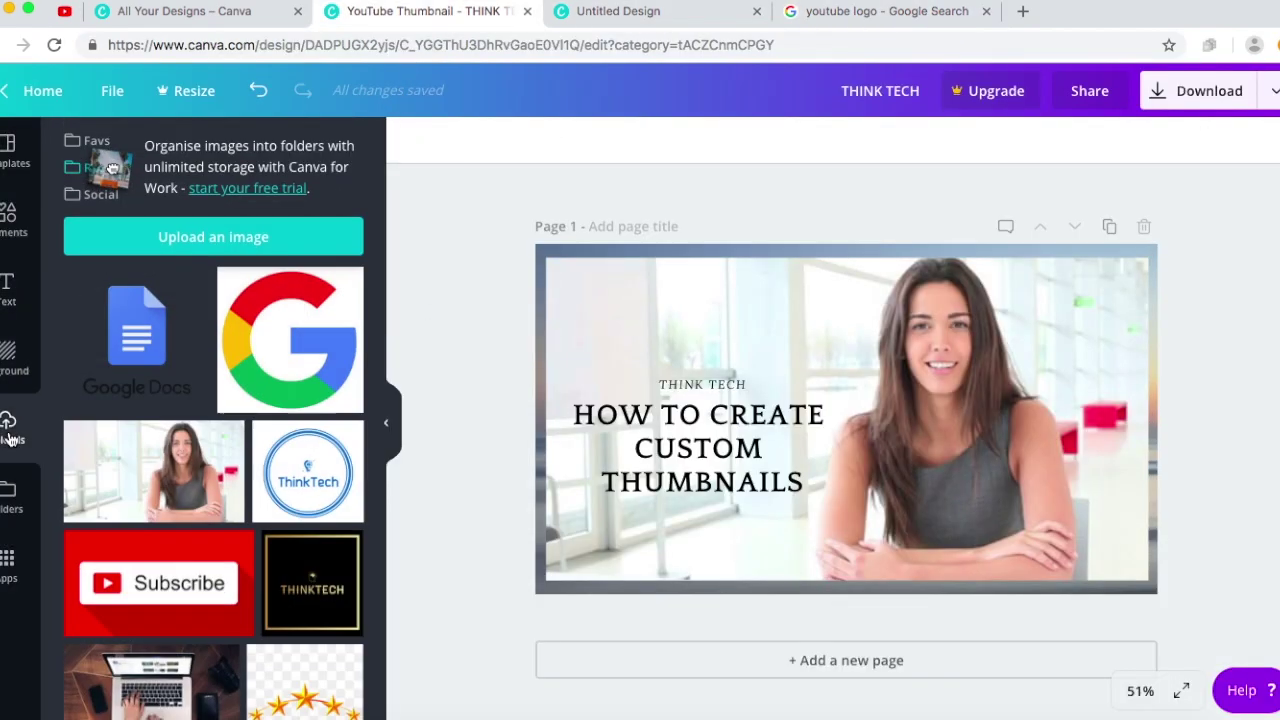
Upload the latest YouTube logo screenshot from All My Files
left_click(292, 248)
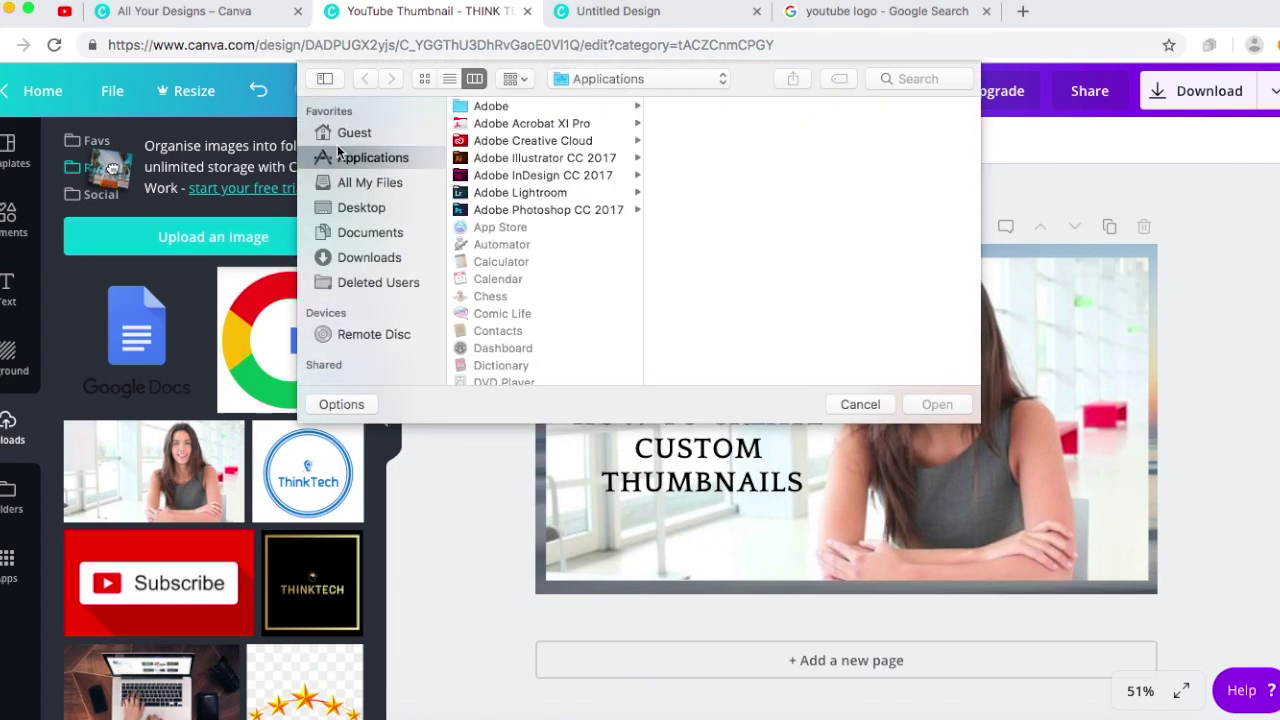
left_click(356, 188)
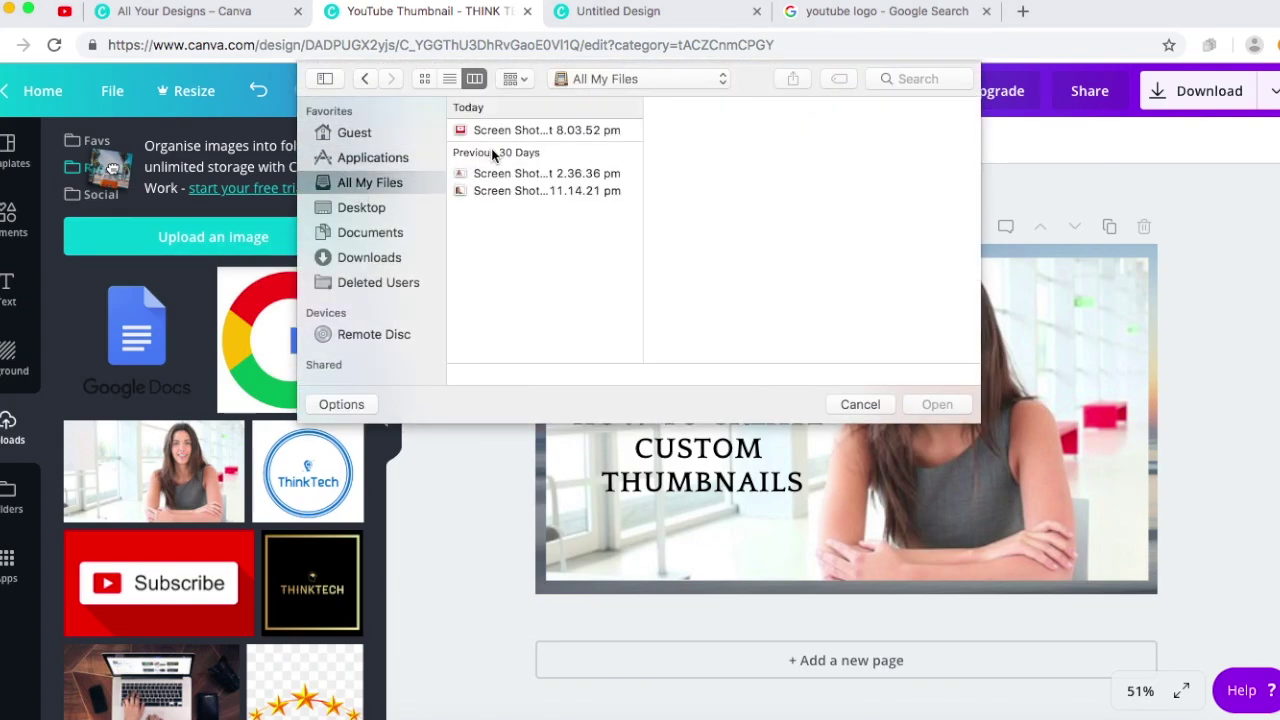
left_click(500, 130)
double_click(500, 130)
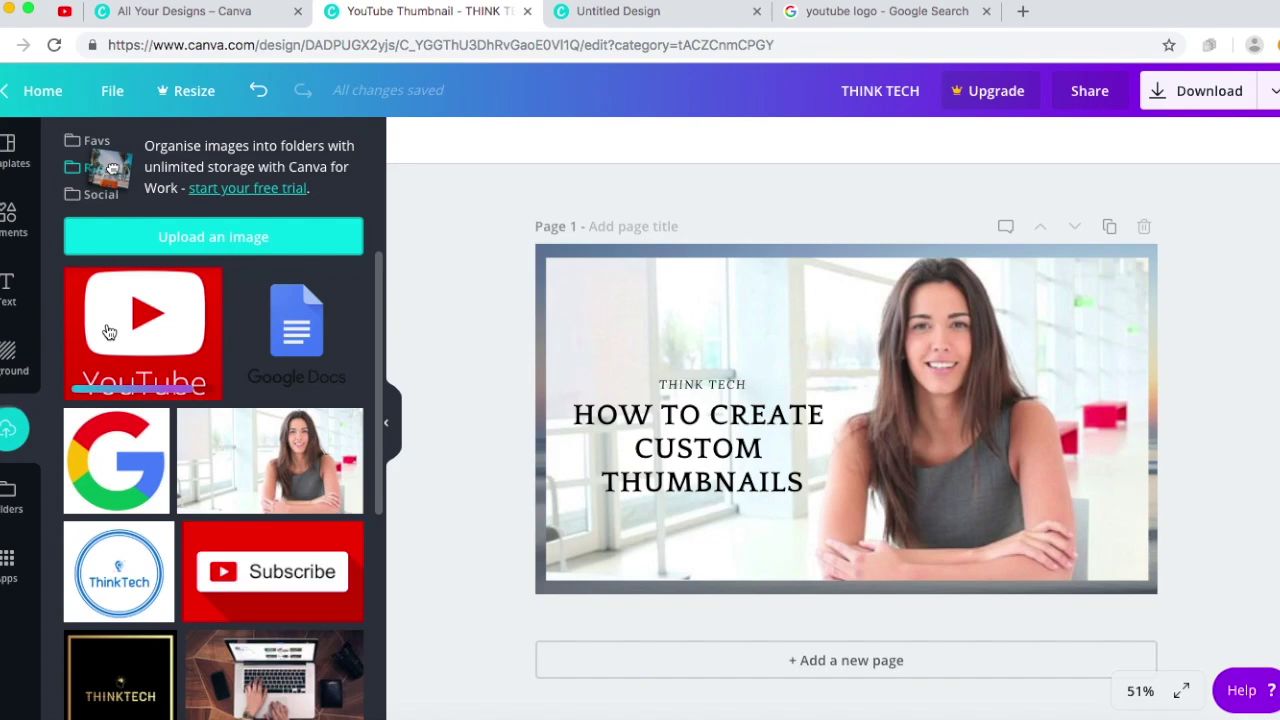
mouse_move(109, 332)
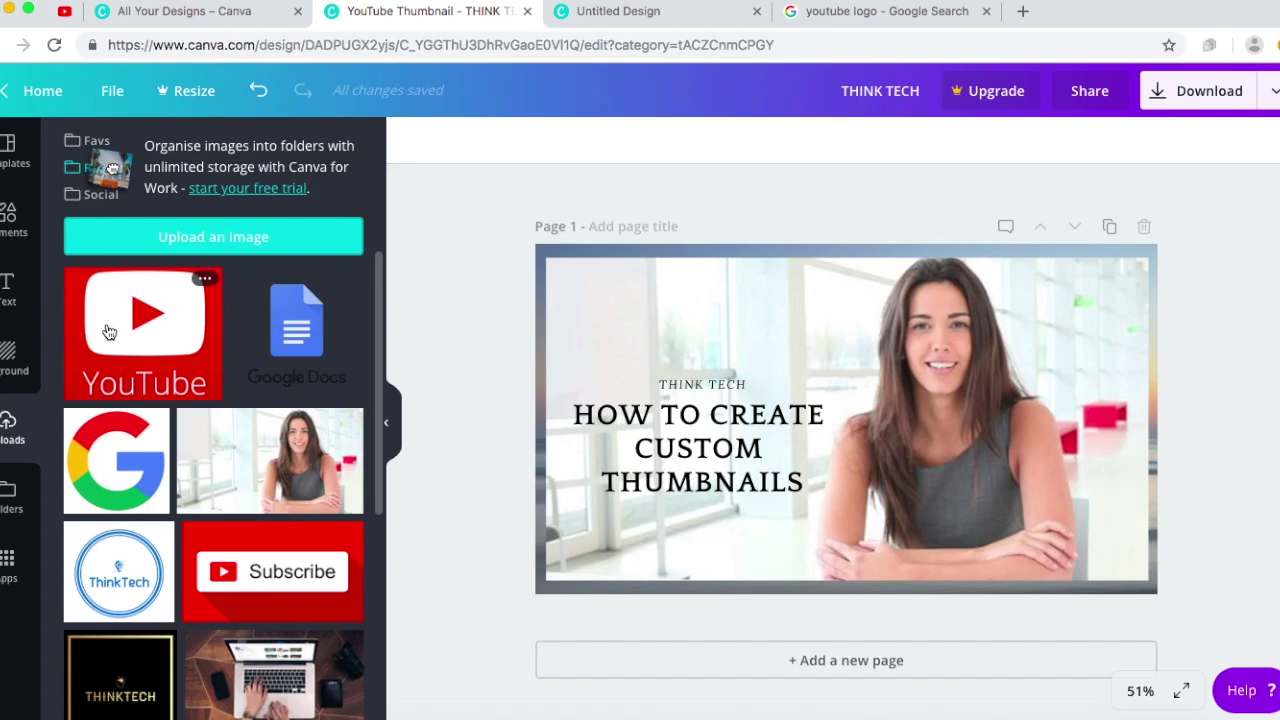
Add the YouTube logo, shrink it, and place it just below the raised title
left_click(175, 330)
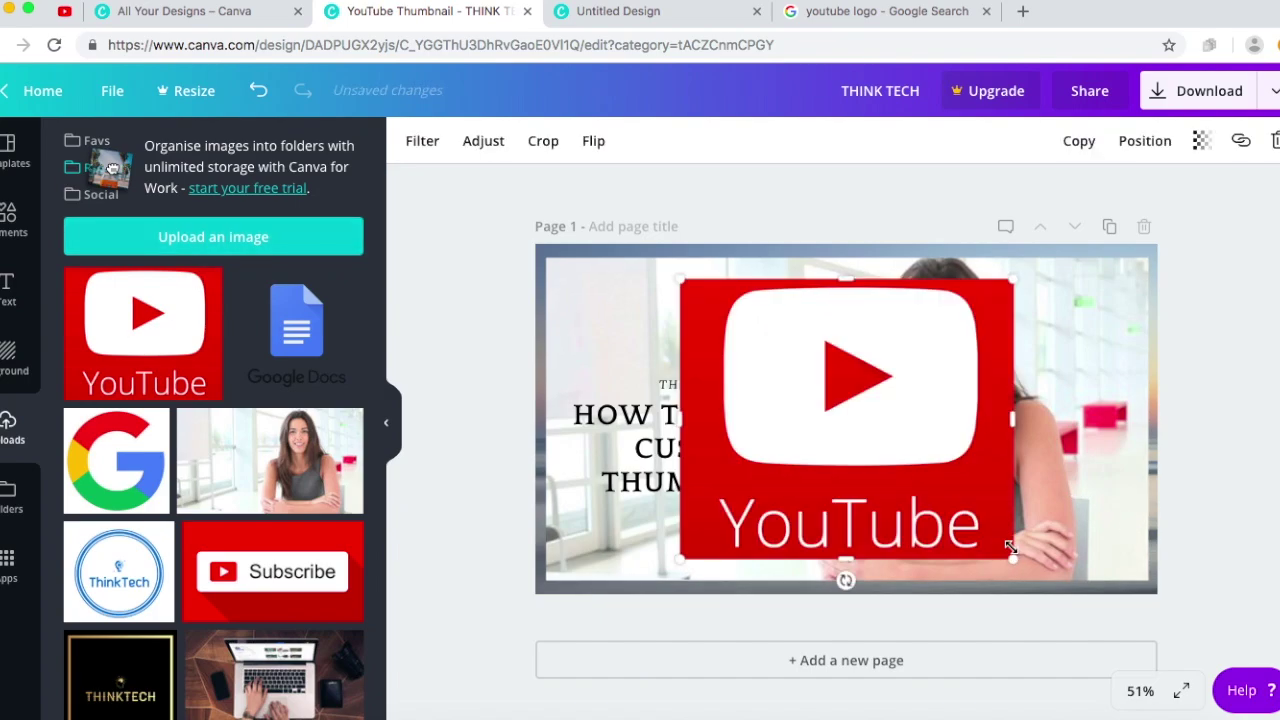
left_click_drag(1010, 547, 786, 366)
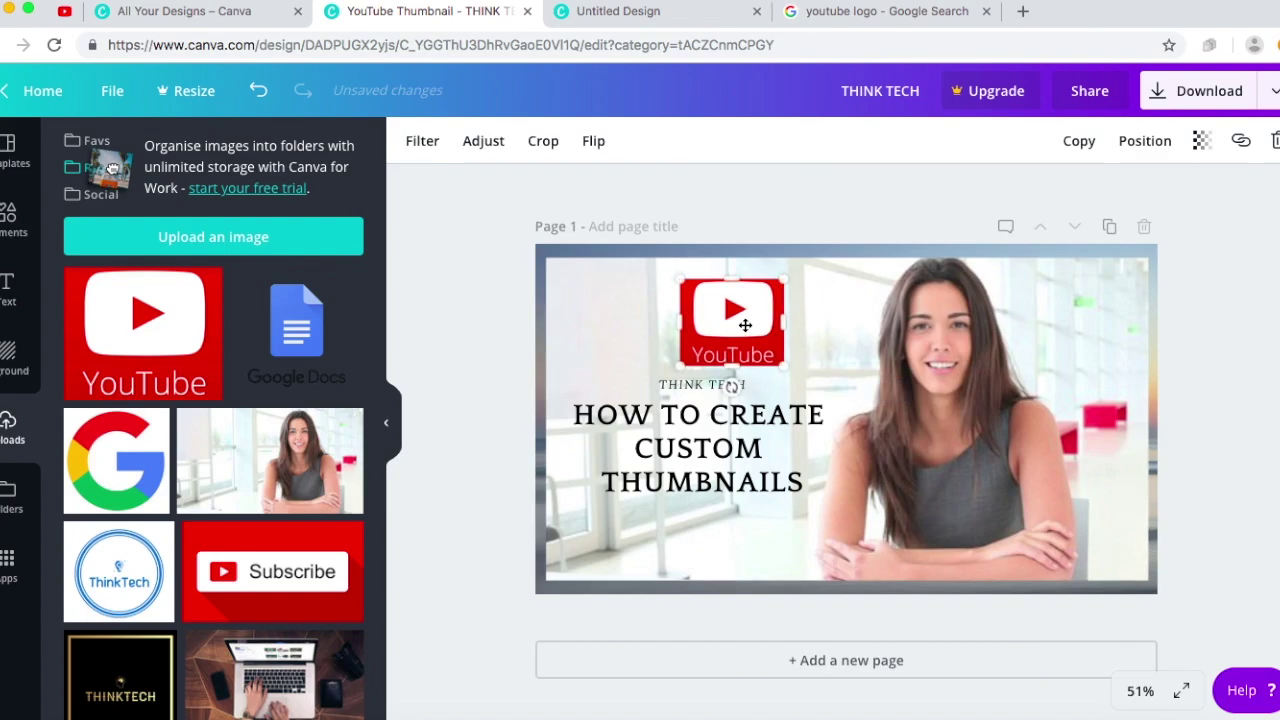
left_click_drag(745, 325, 716, 552)
left_click(709, 409)
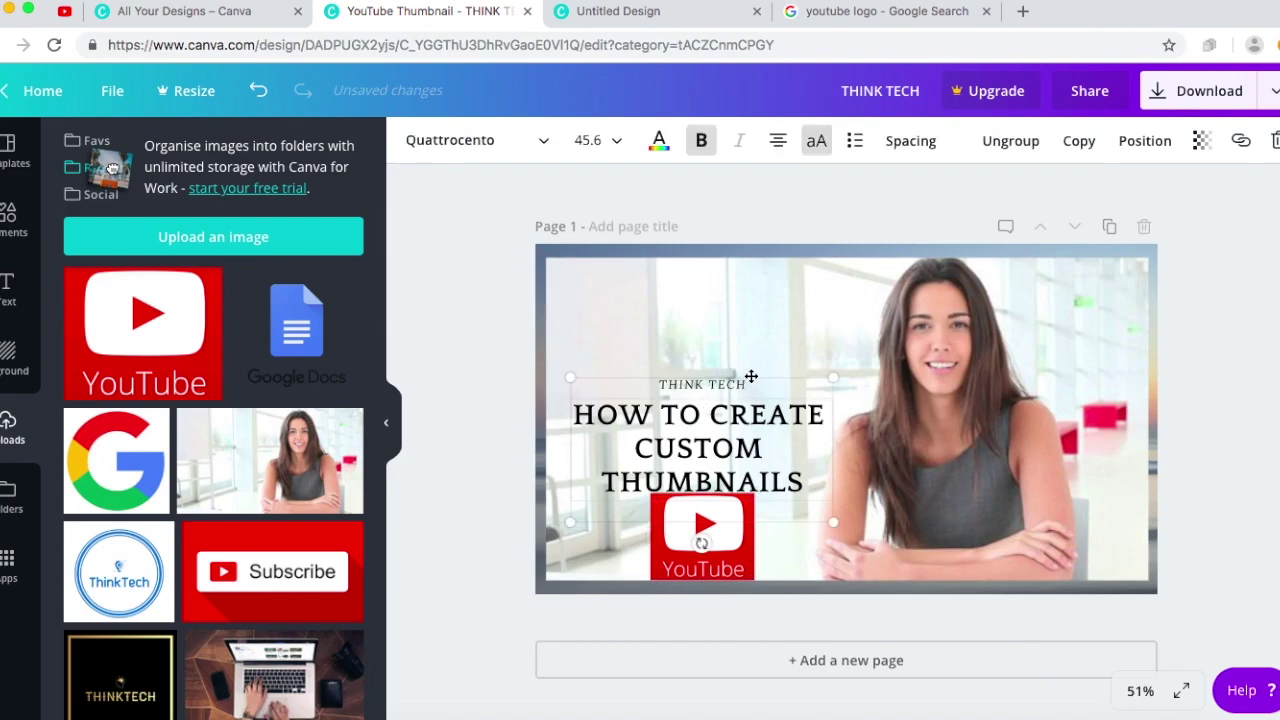
left_click_drag(751, 376, 754, 309)
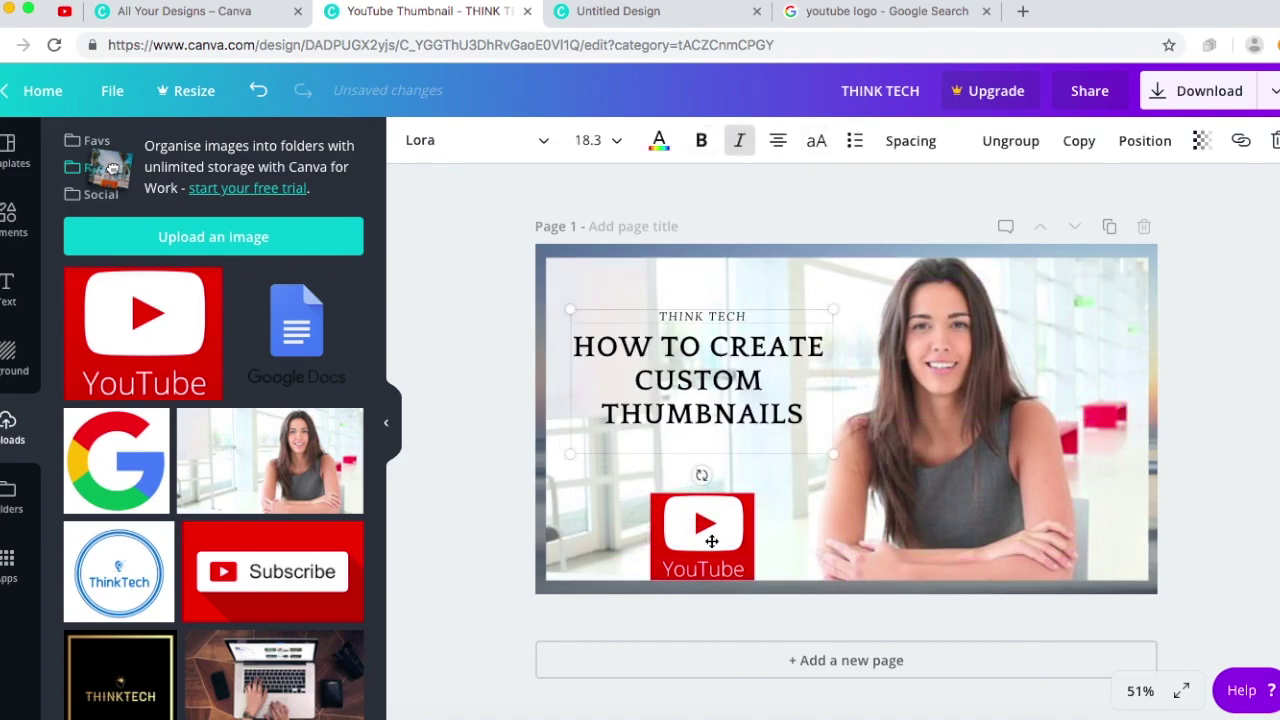
left_click_drag(711, 541, 711, 502)
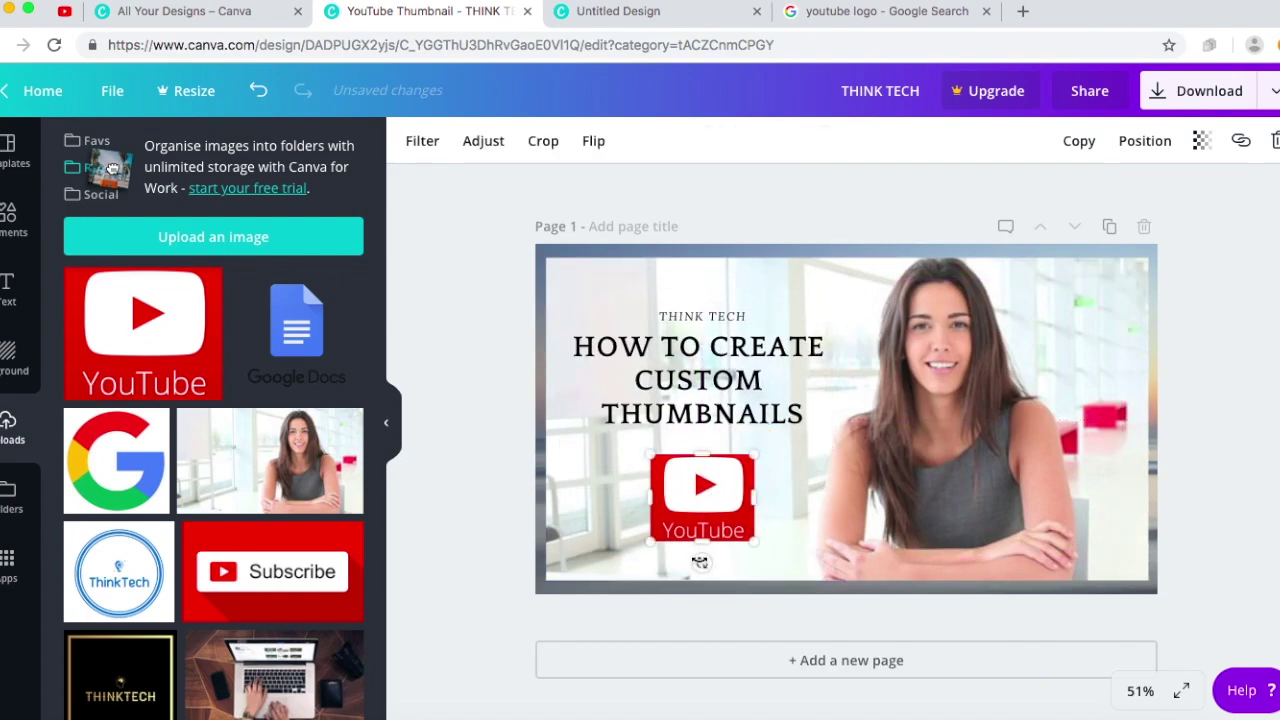
Rotate the YouTube logo to about 15 degrees
left_click_drag(702, 563, 657, 626)
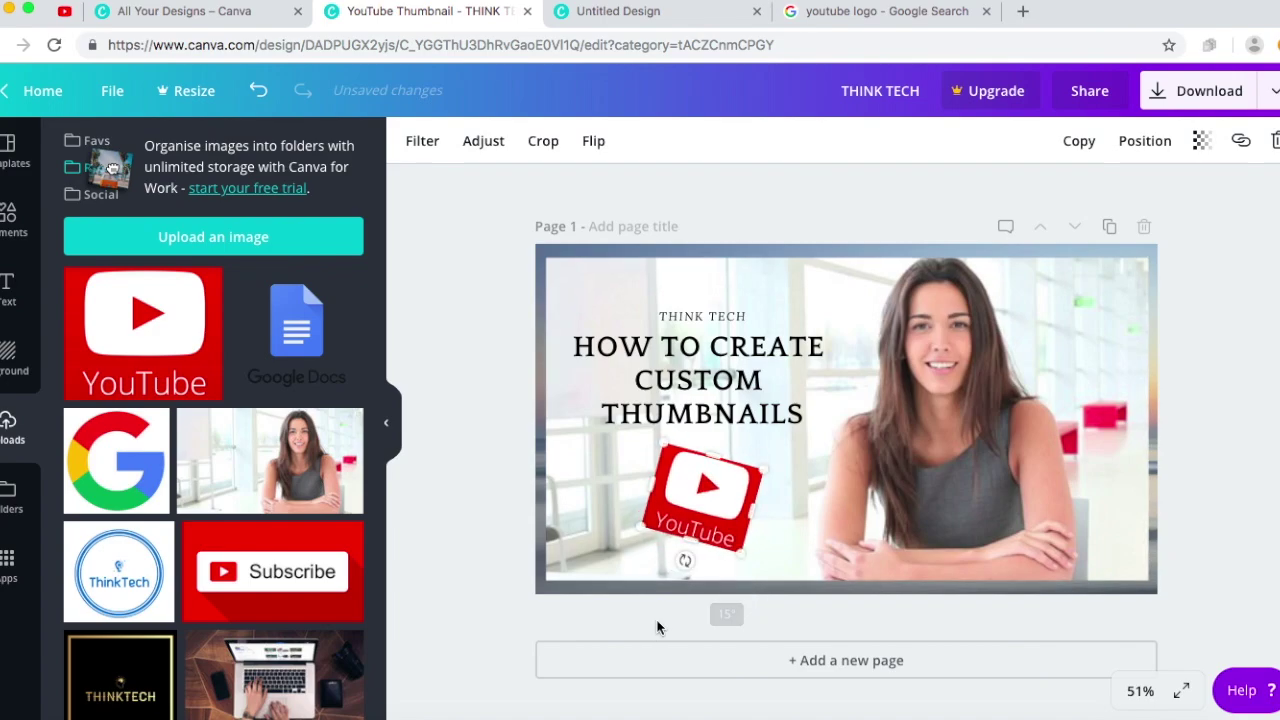
left_click(647, 628)
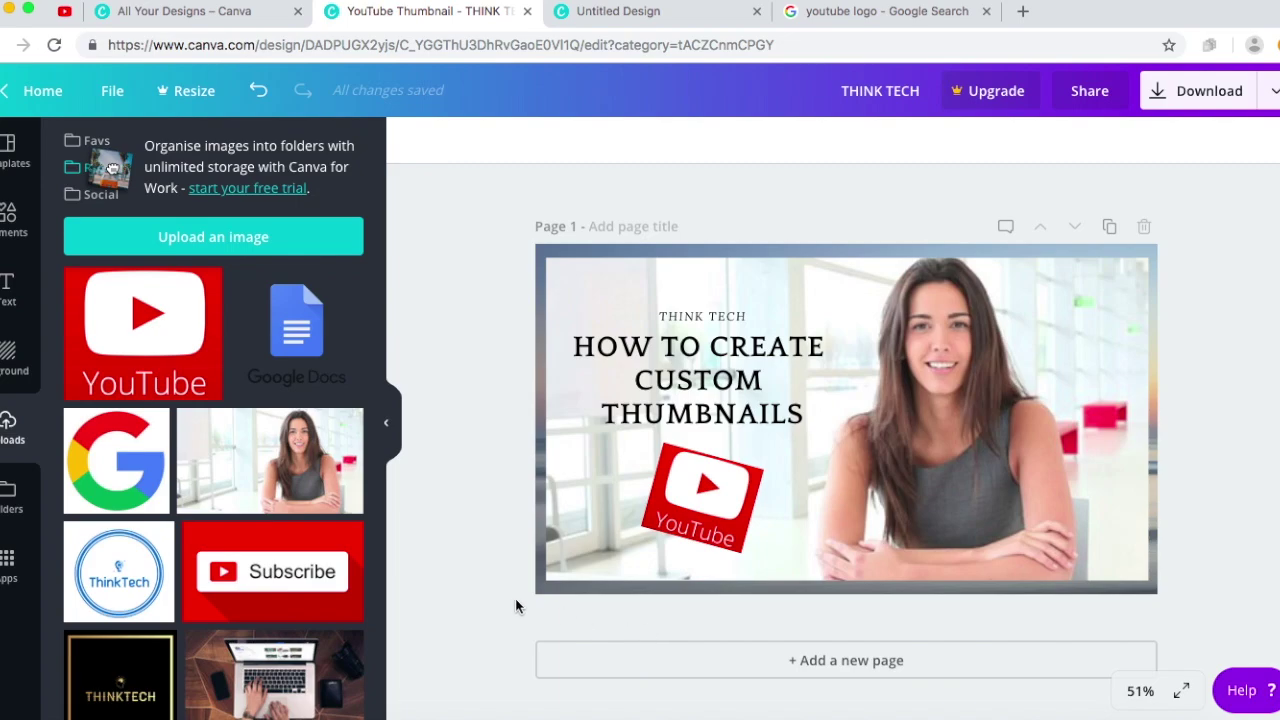
scroll(285, 575, "down", 4)
scroll(285, 575, "up", 4)
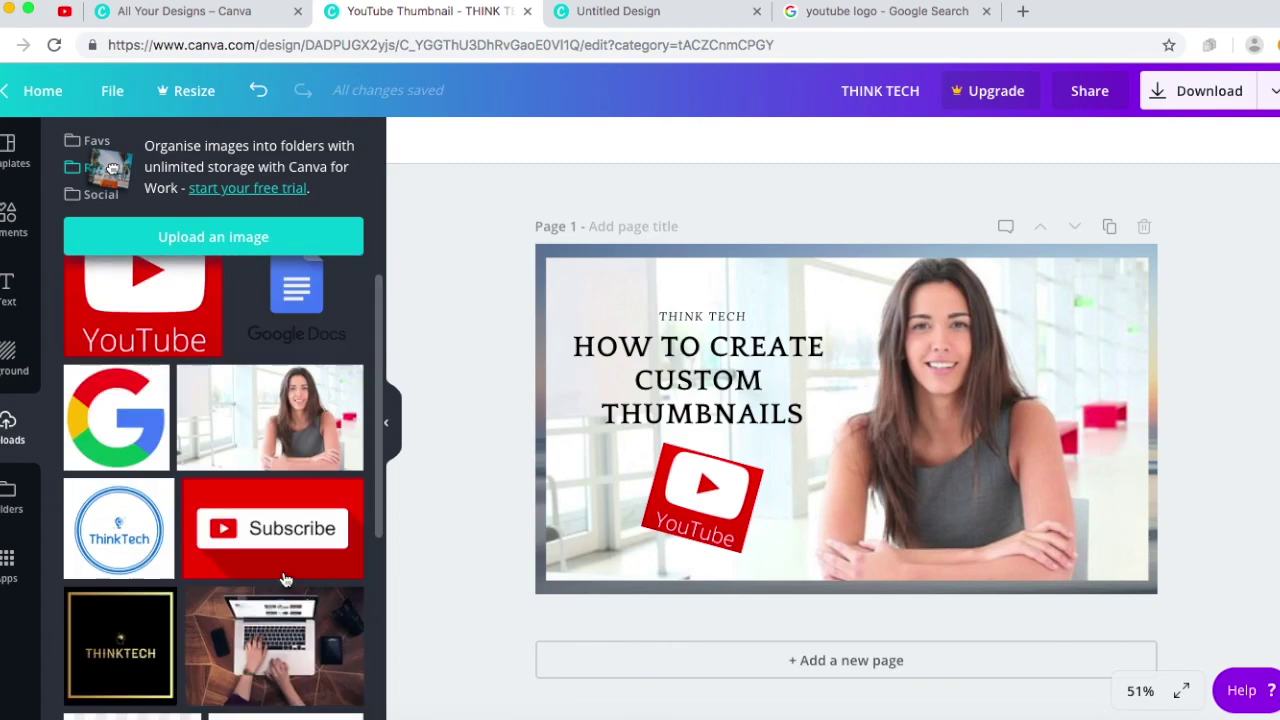
scroll(285, 578, "up", 1)
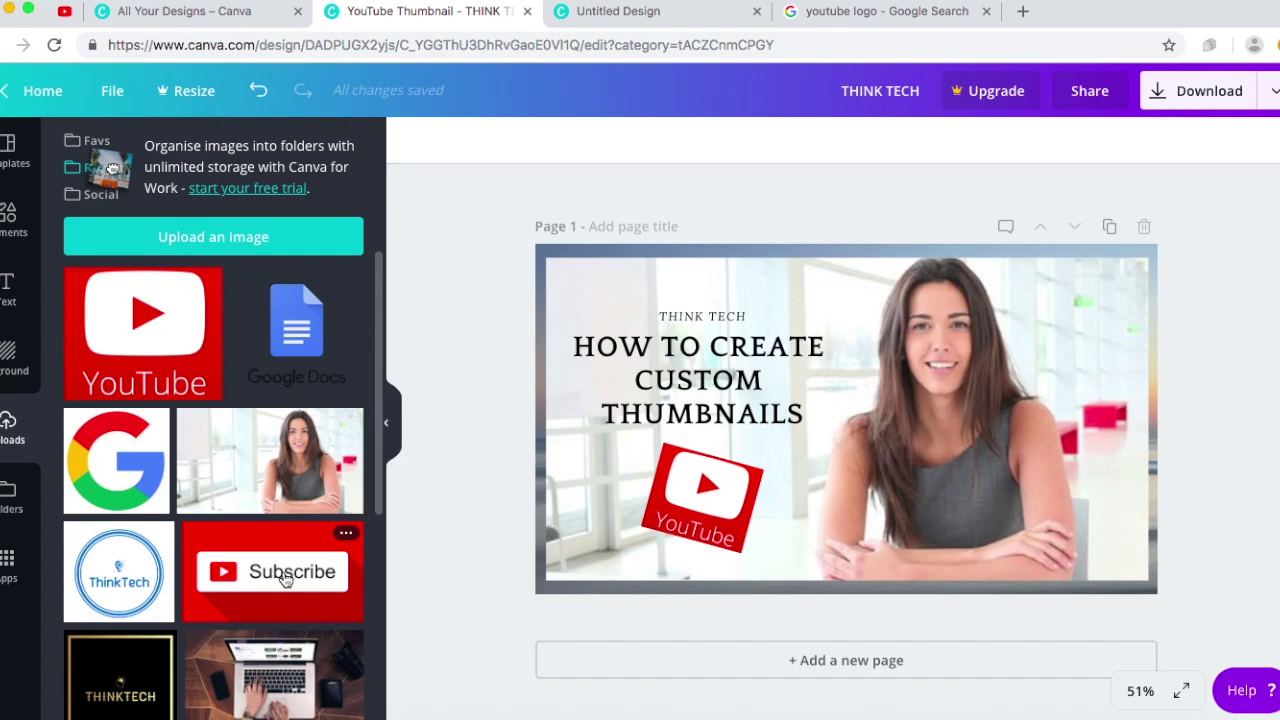
Add a second page, return to Page 1, and bring up the Download settings
left_click(705, 660)
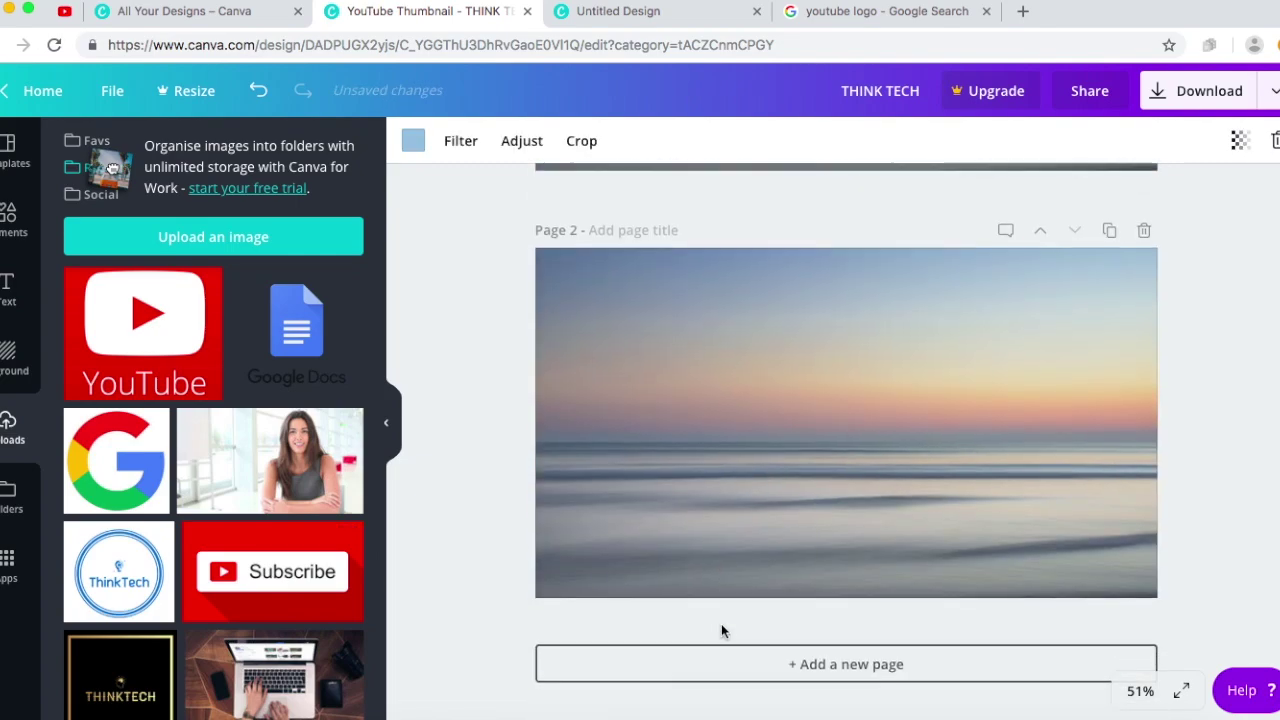
scroll(811, 492, "up", 5)
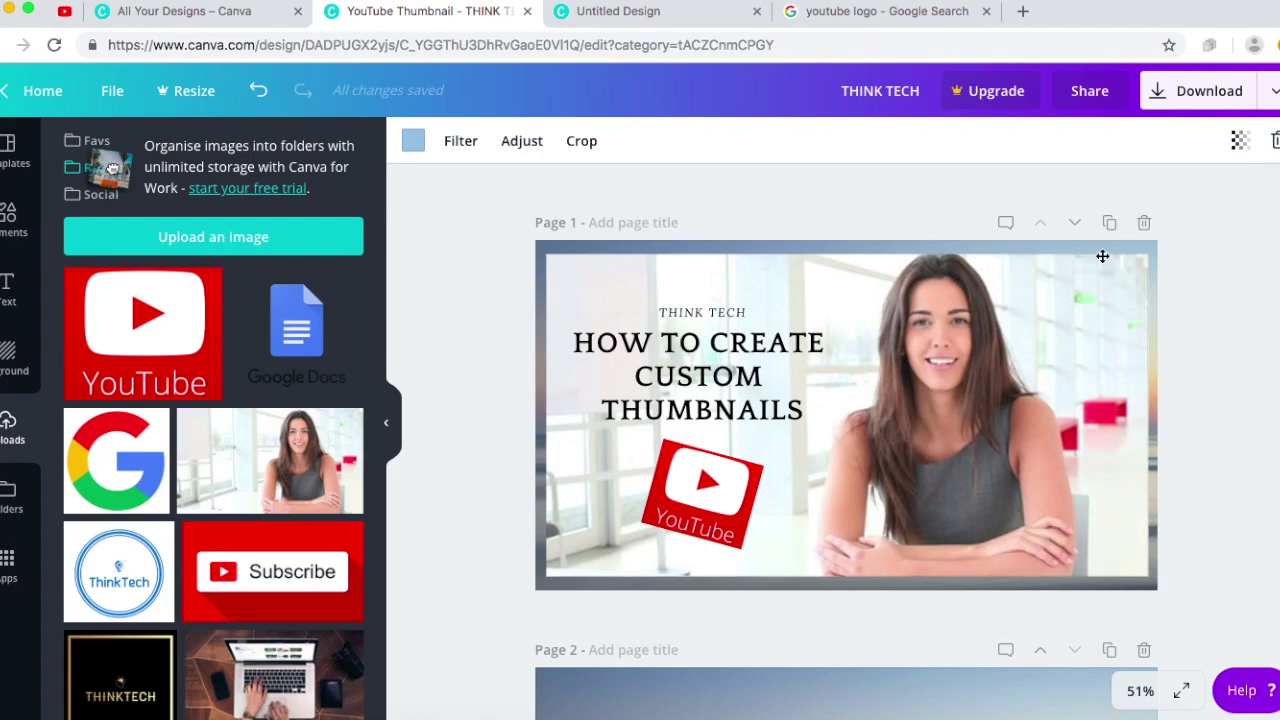
left_click(1210, 90)
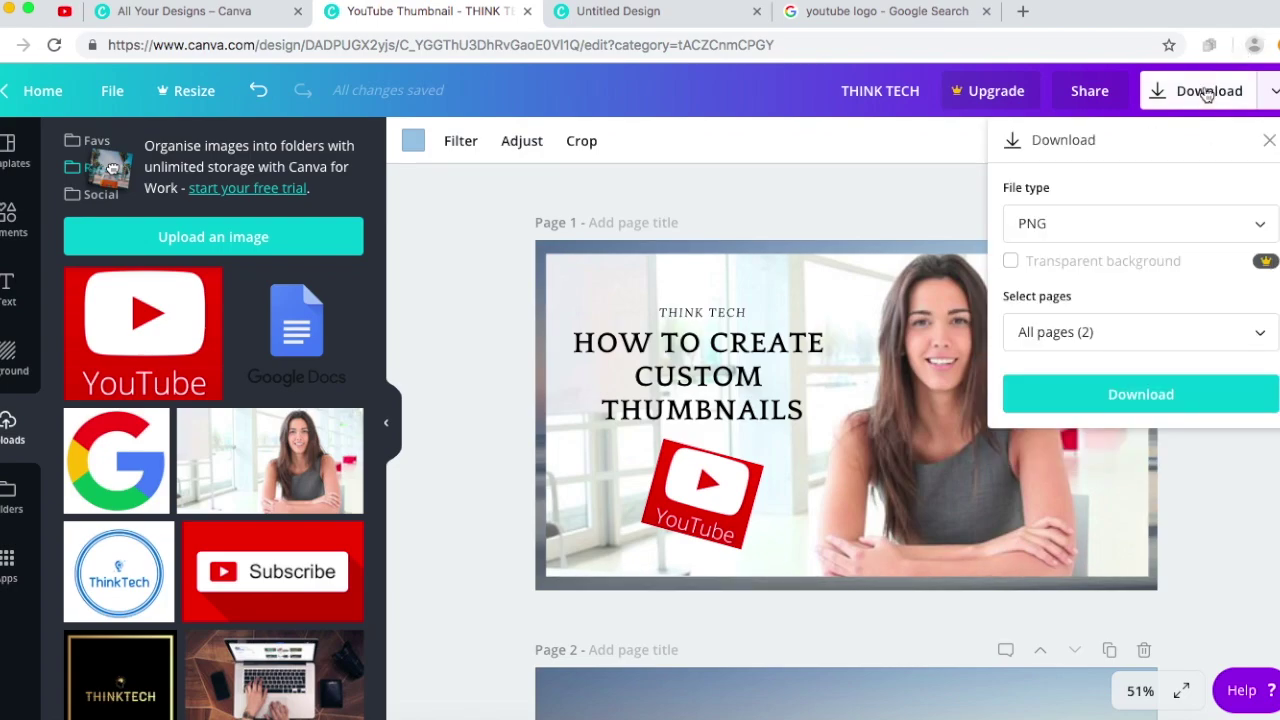
Download only Page 1 as PNG, saving THINK TECH.png, and dismiss the Canva for Work offer
left_click(1249, 222)
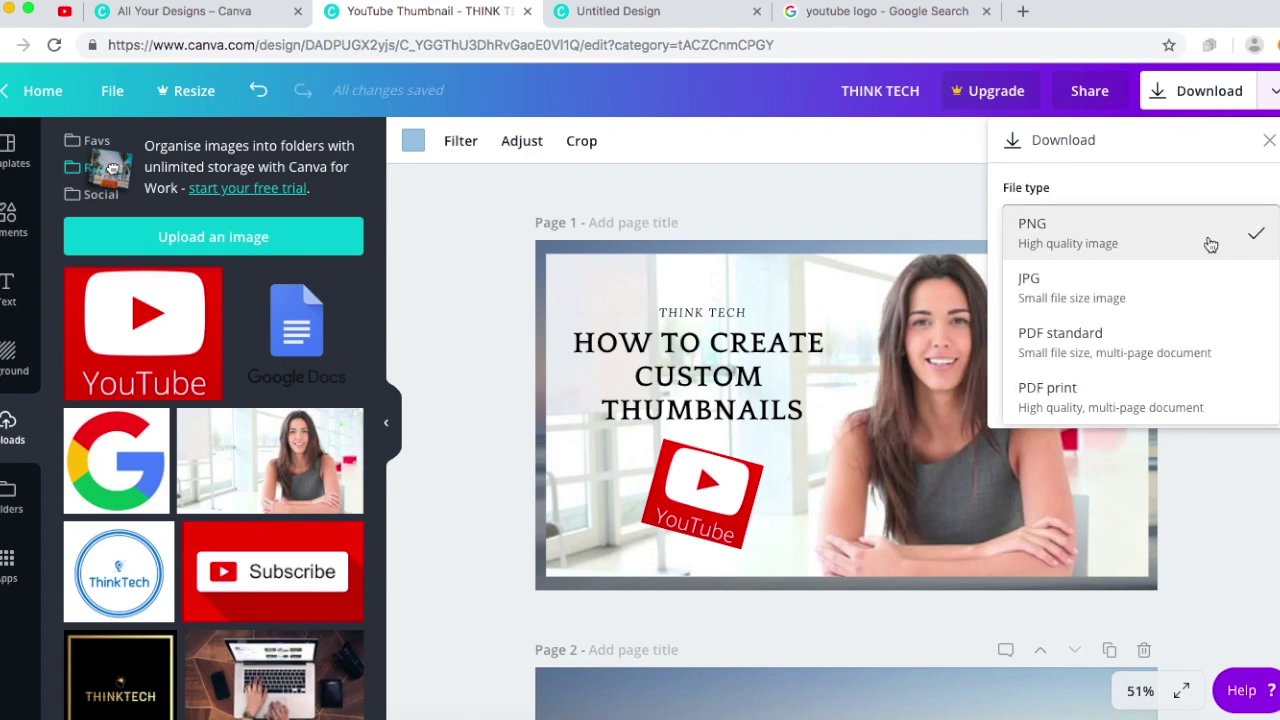
left_click(1210, 243)
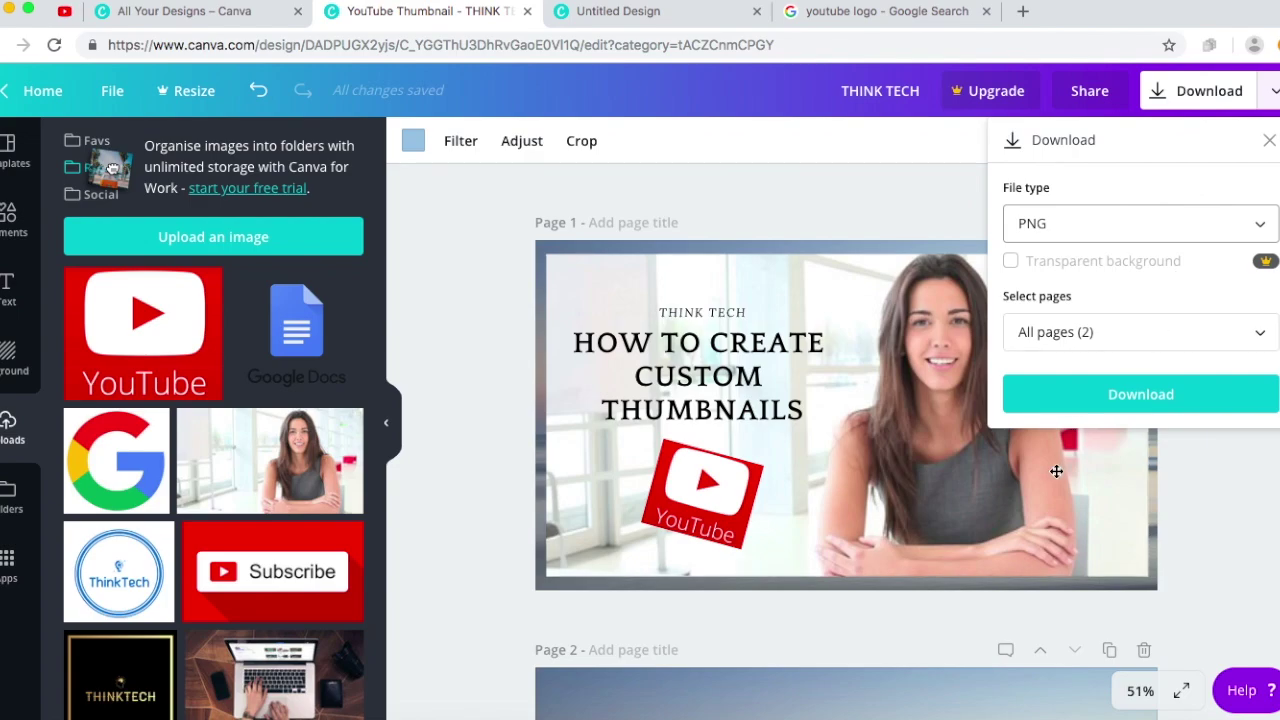
left_click(1206, 333)
left_click(1114, 460)
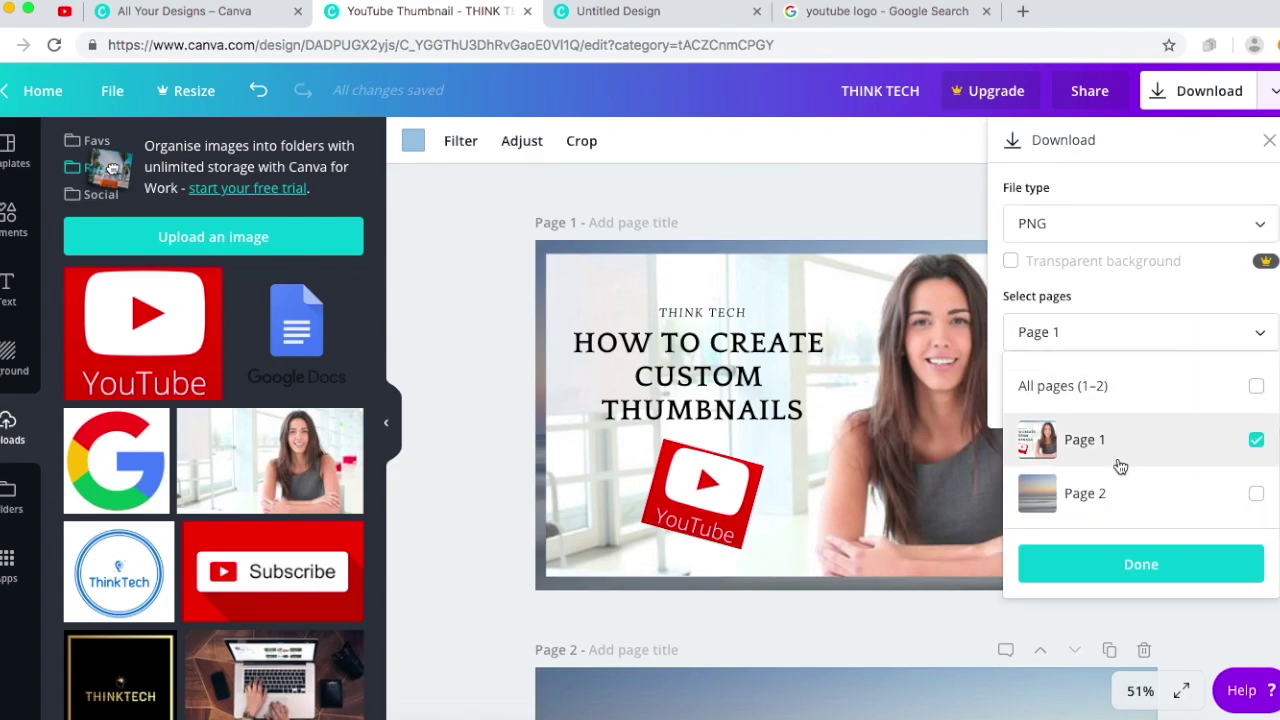
left_click(1106, 568)
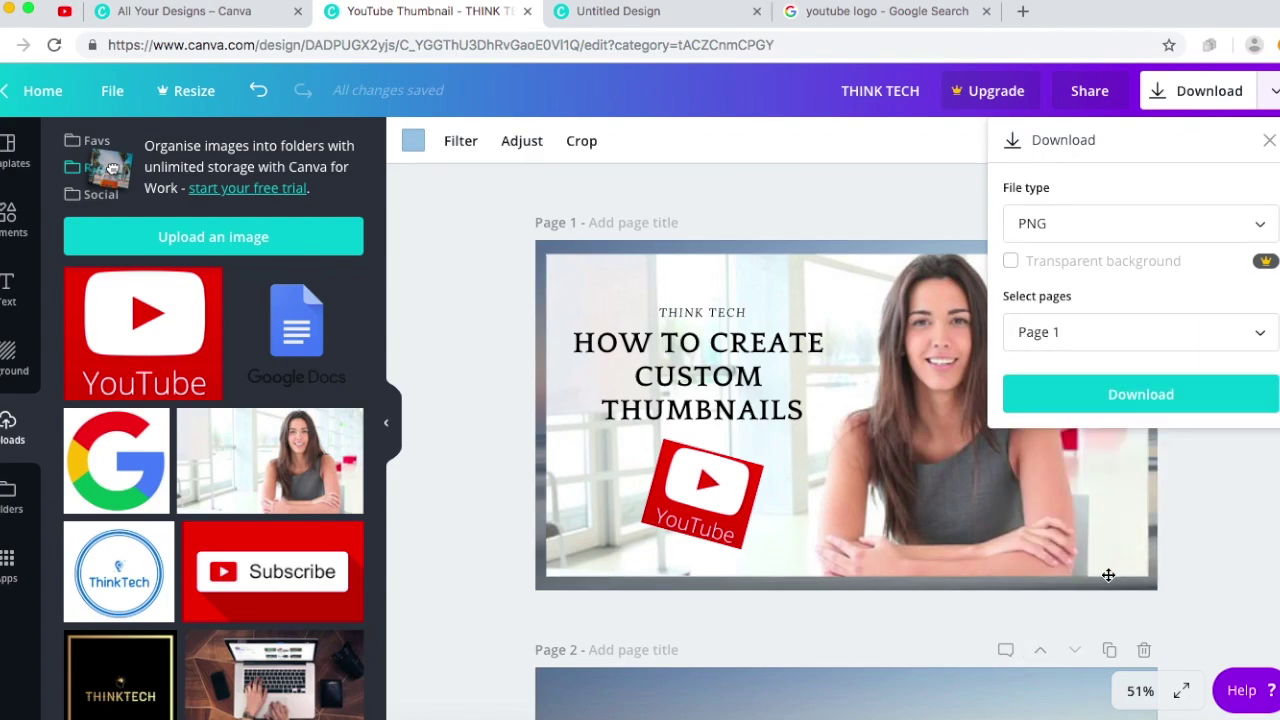
left_click(1250, 384)
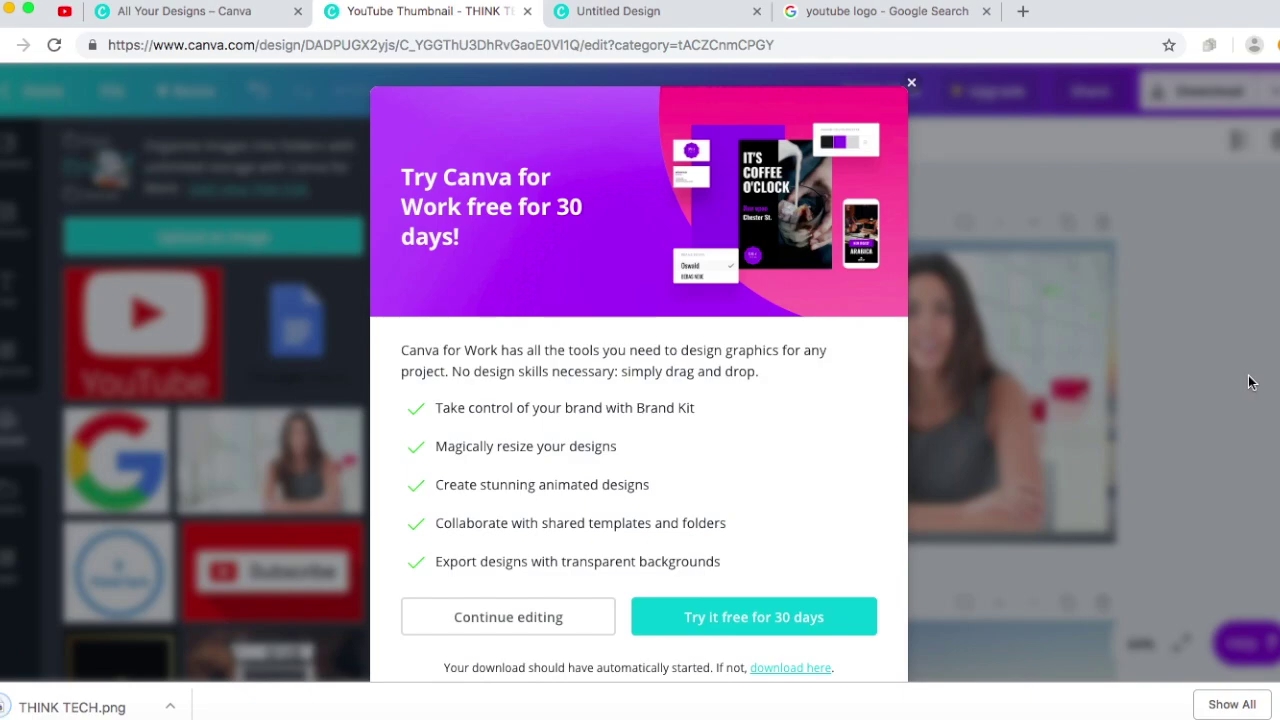
left_click(912, 83)
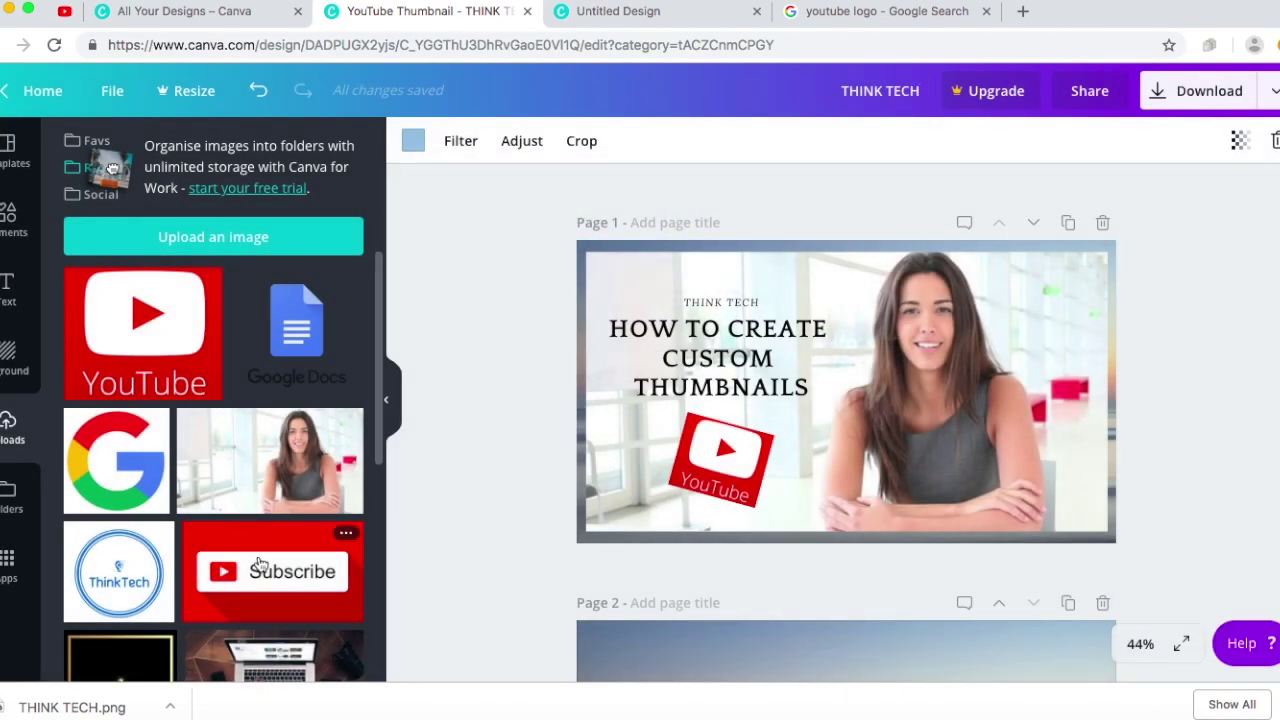
Open the downloaded THINK TECH.png thumbnail from the browser's download bar
left_click(96, 712)
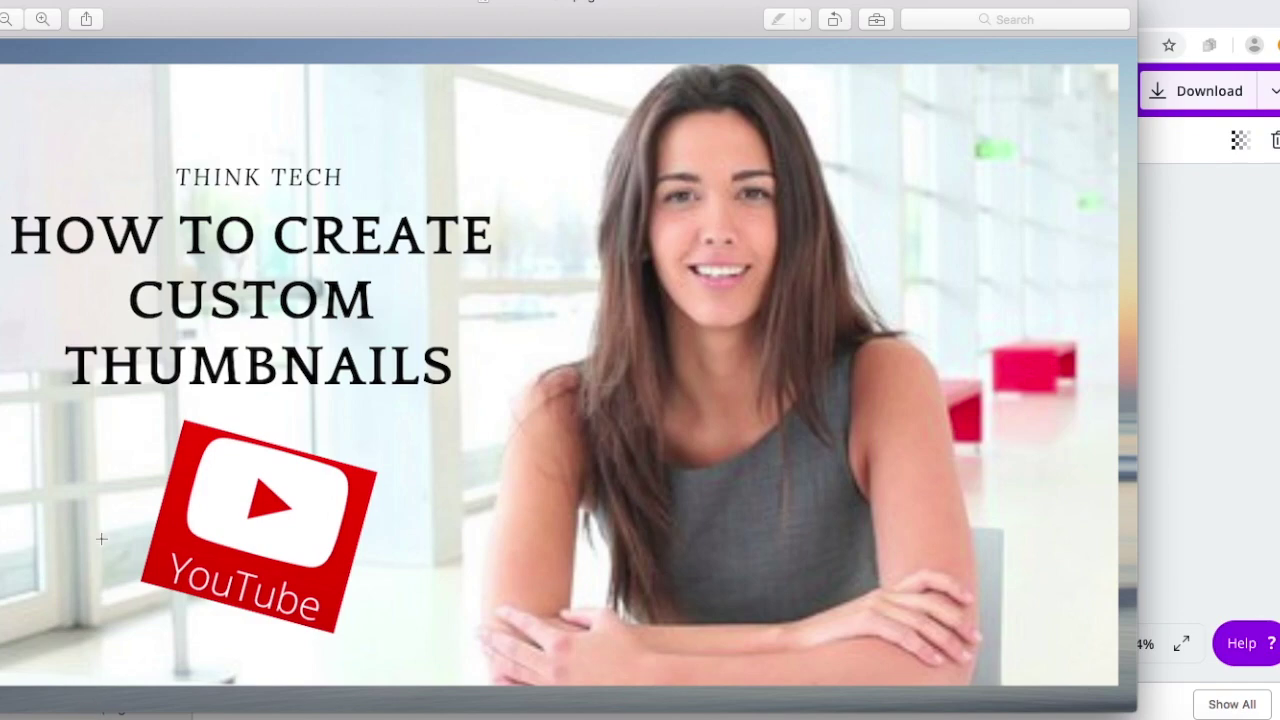
Reposition the Preview window so the entire THINK TECH.png thumbnail is visible
left_click_drag(446, 33, 540, 36)
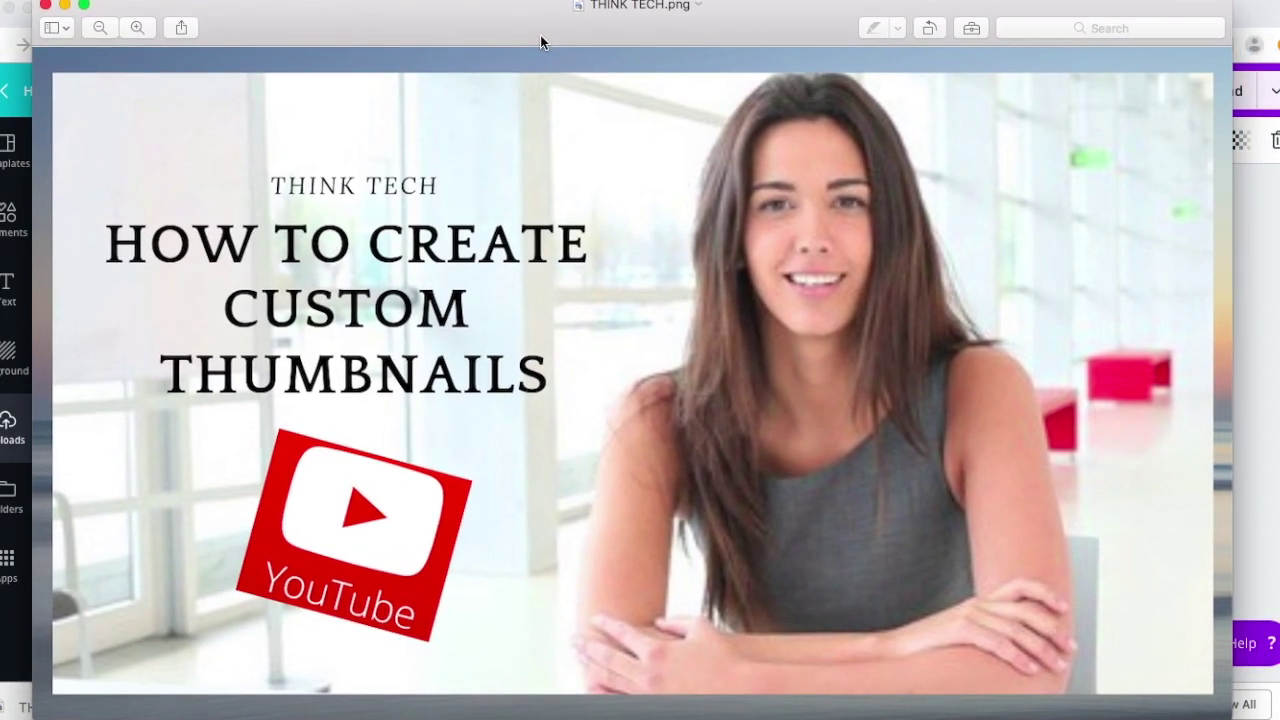